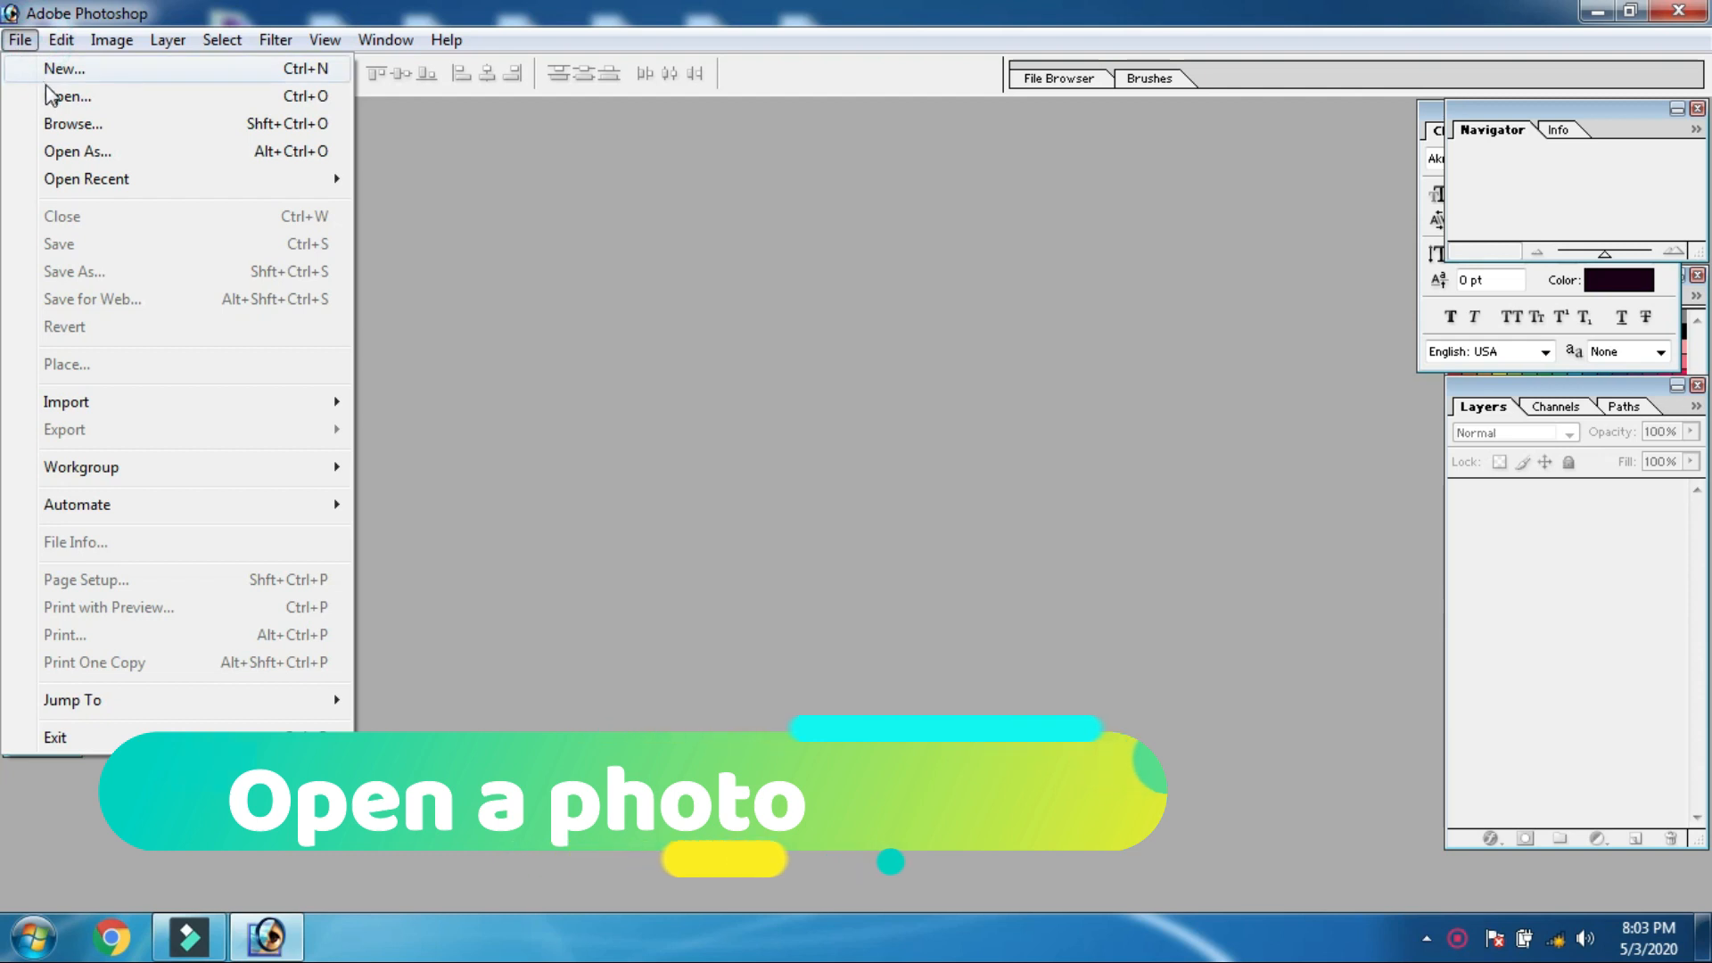
Open the woman's passport photo from the Desktop.
left_click_drag(1192, 216, 1192, 481)
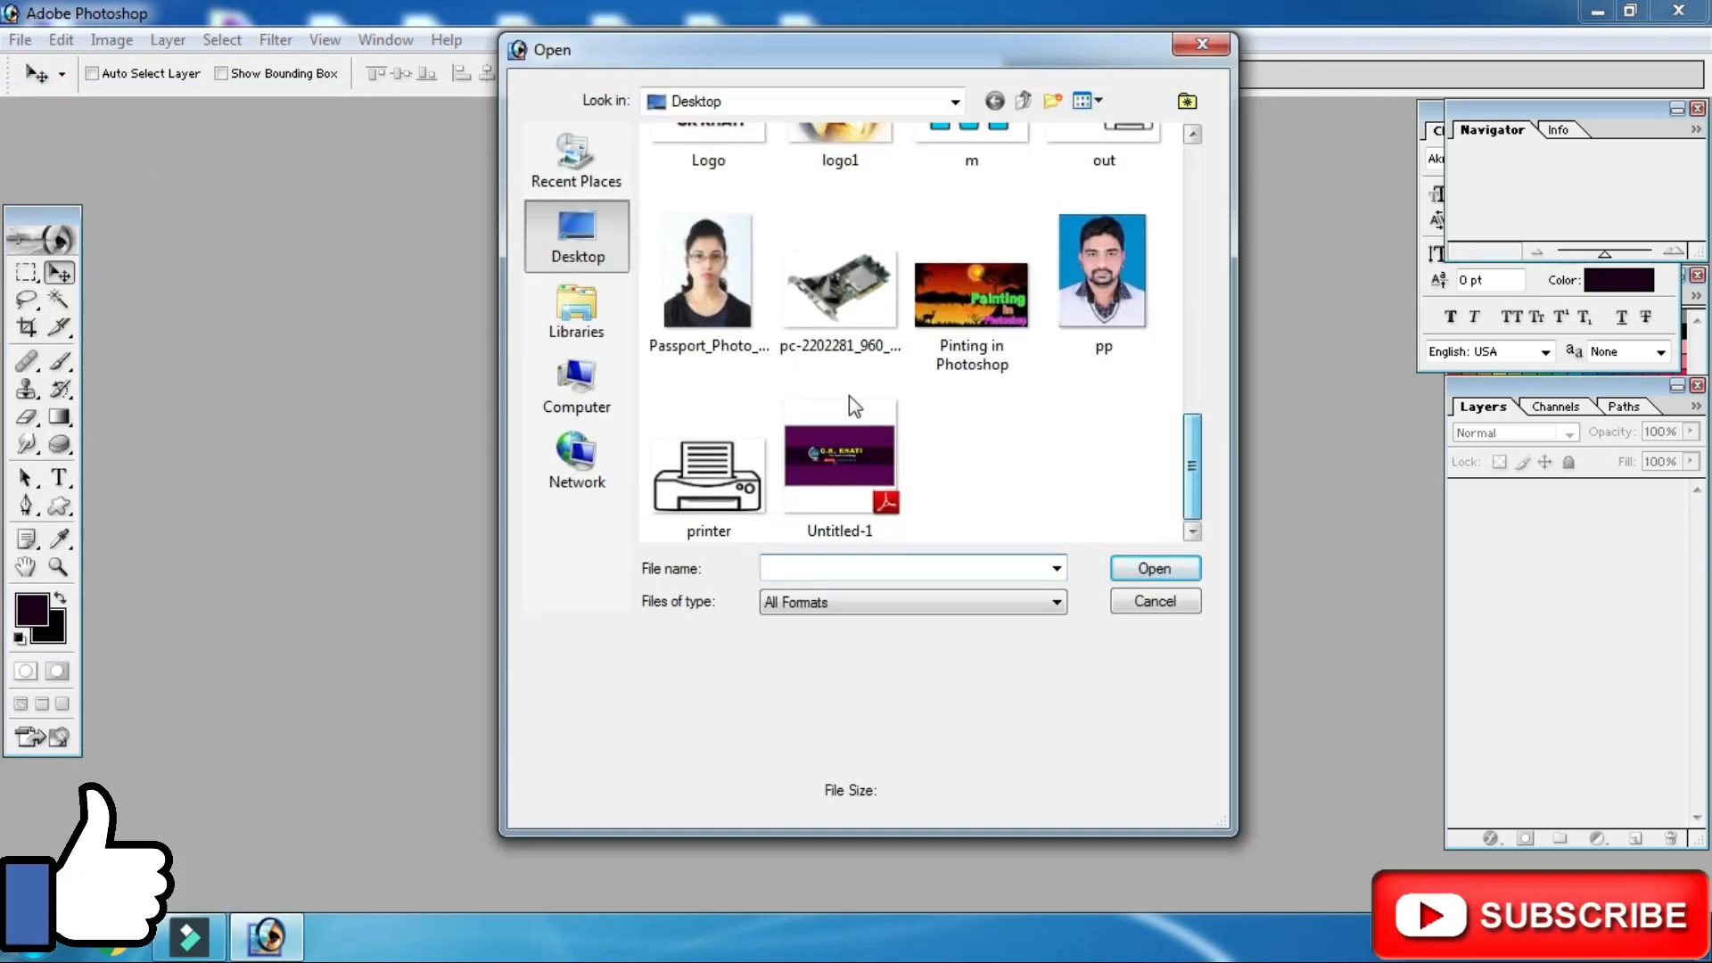
left_click(707, 276)
left_click(1155, 577)
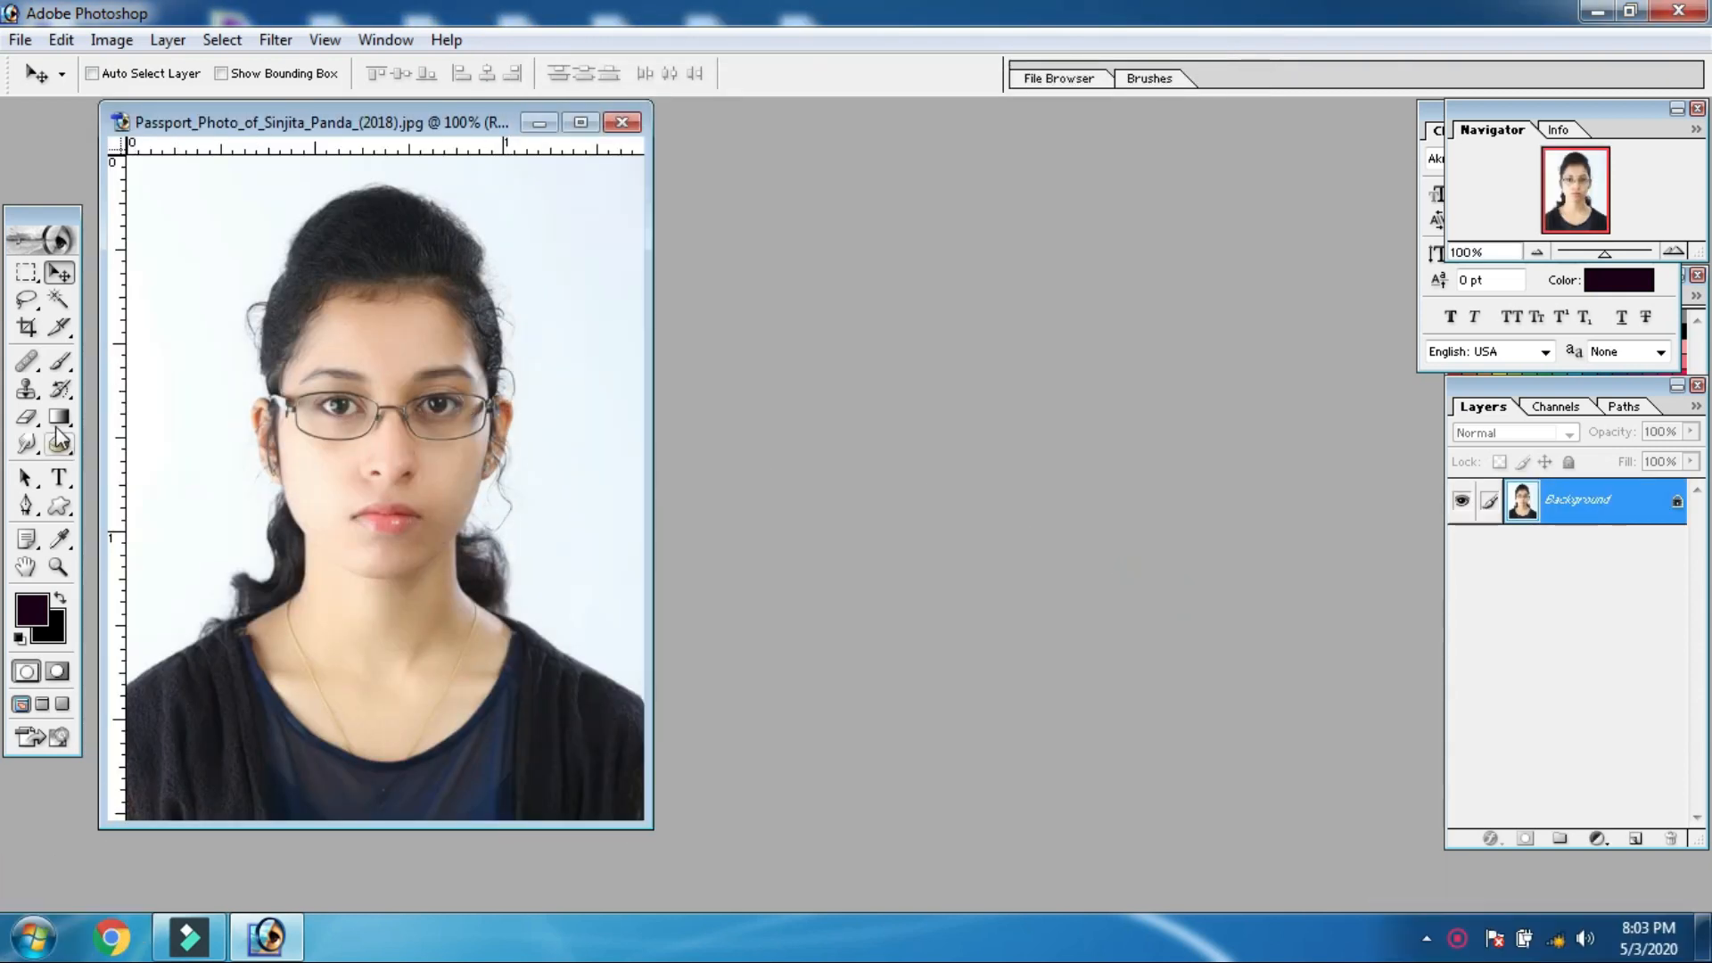
Crop the photo around the head and shoulders at 1.3 in by 1.74 in and 300 pixels/inch, finishing with the Move tool active.
scroll(408, 424, "down", 2)
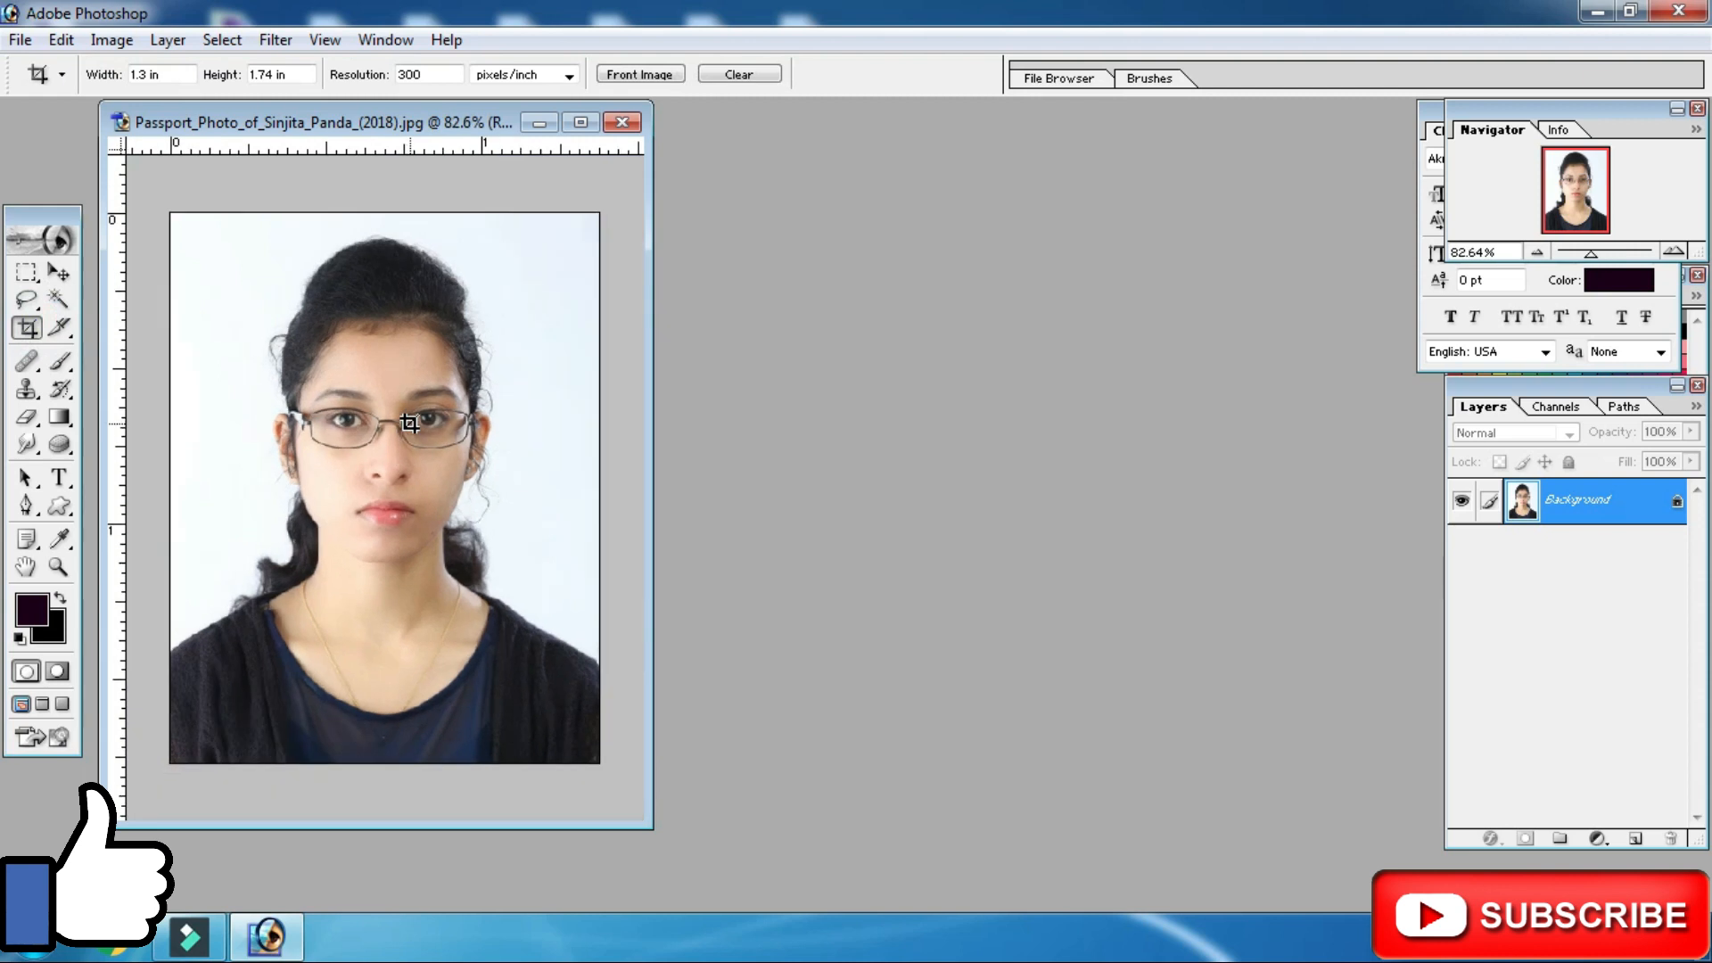
mouse_move(204, 222)
left_mouse_down()
mouse_move(375, 478)
mouse_move(580, 917)
mouse_move(464, 701)
left_mouse_up()
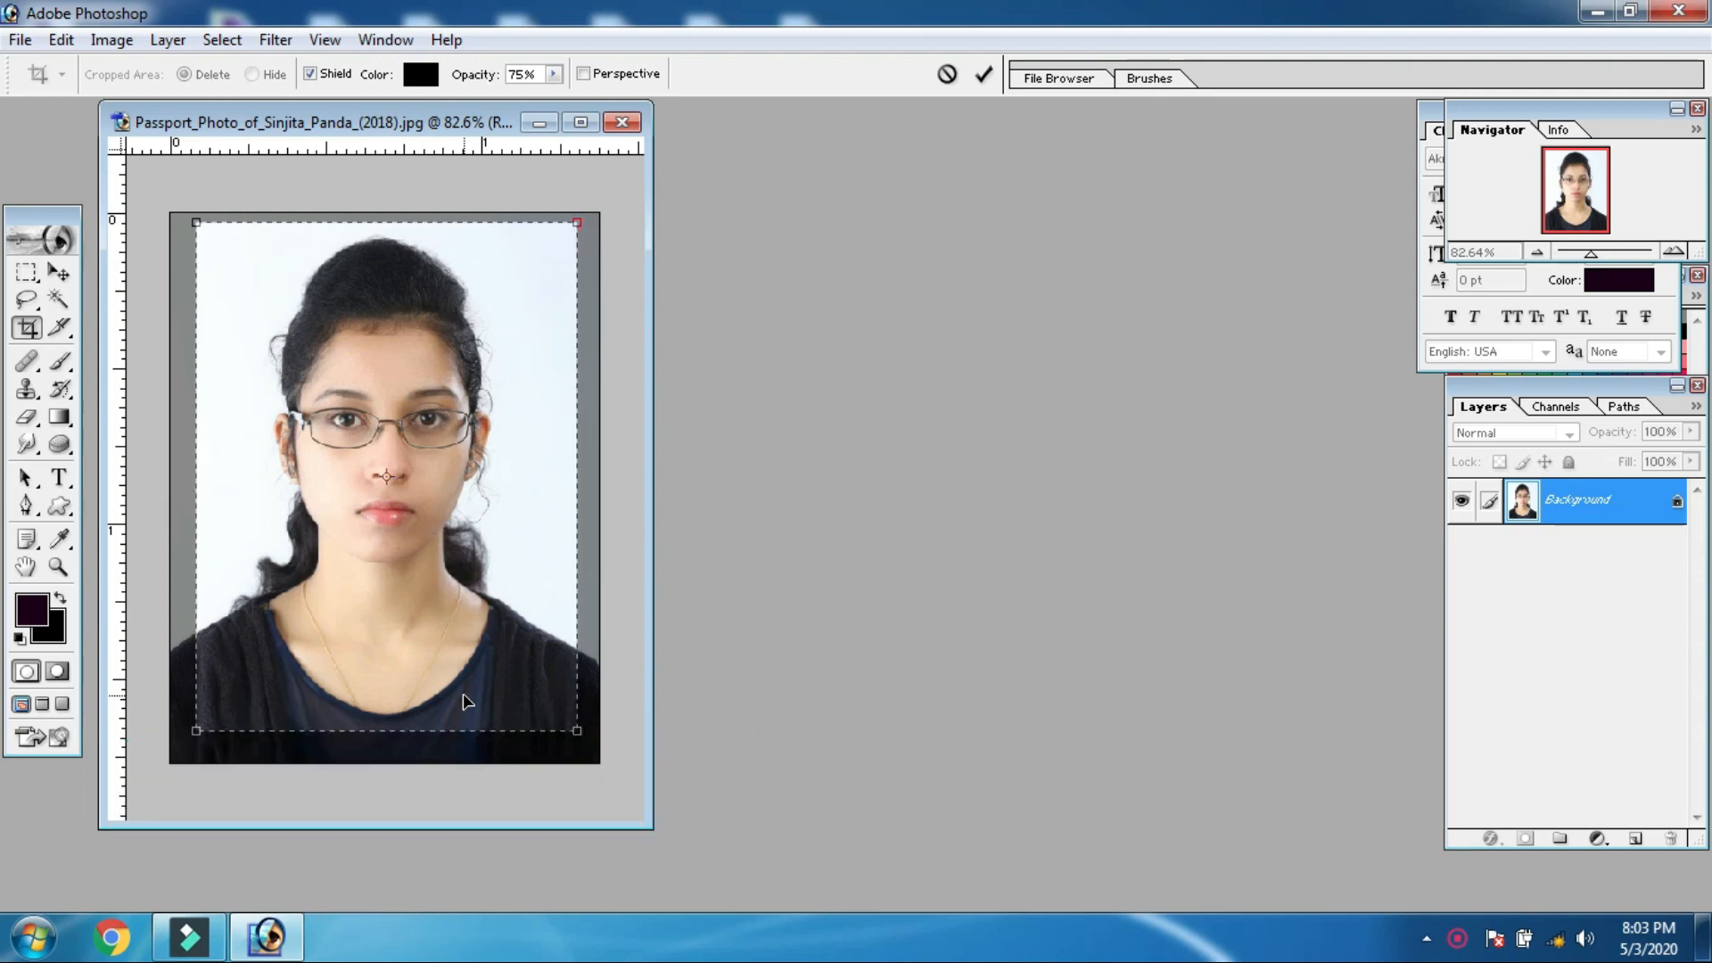
key("Return")
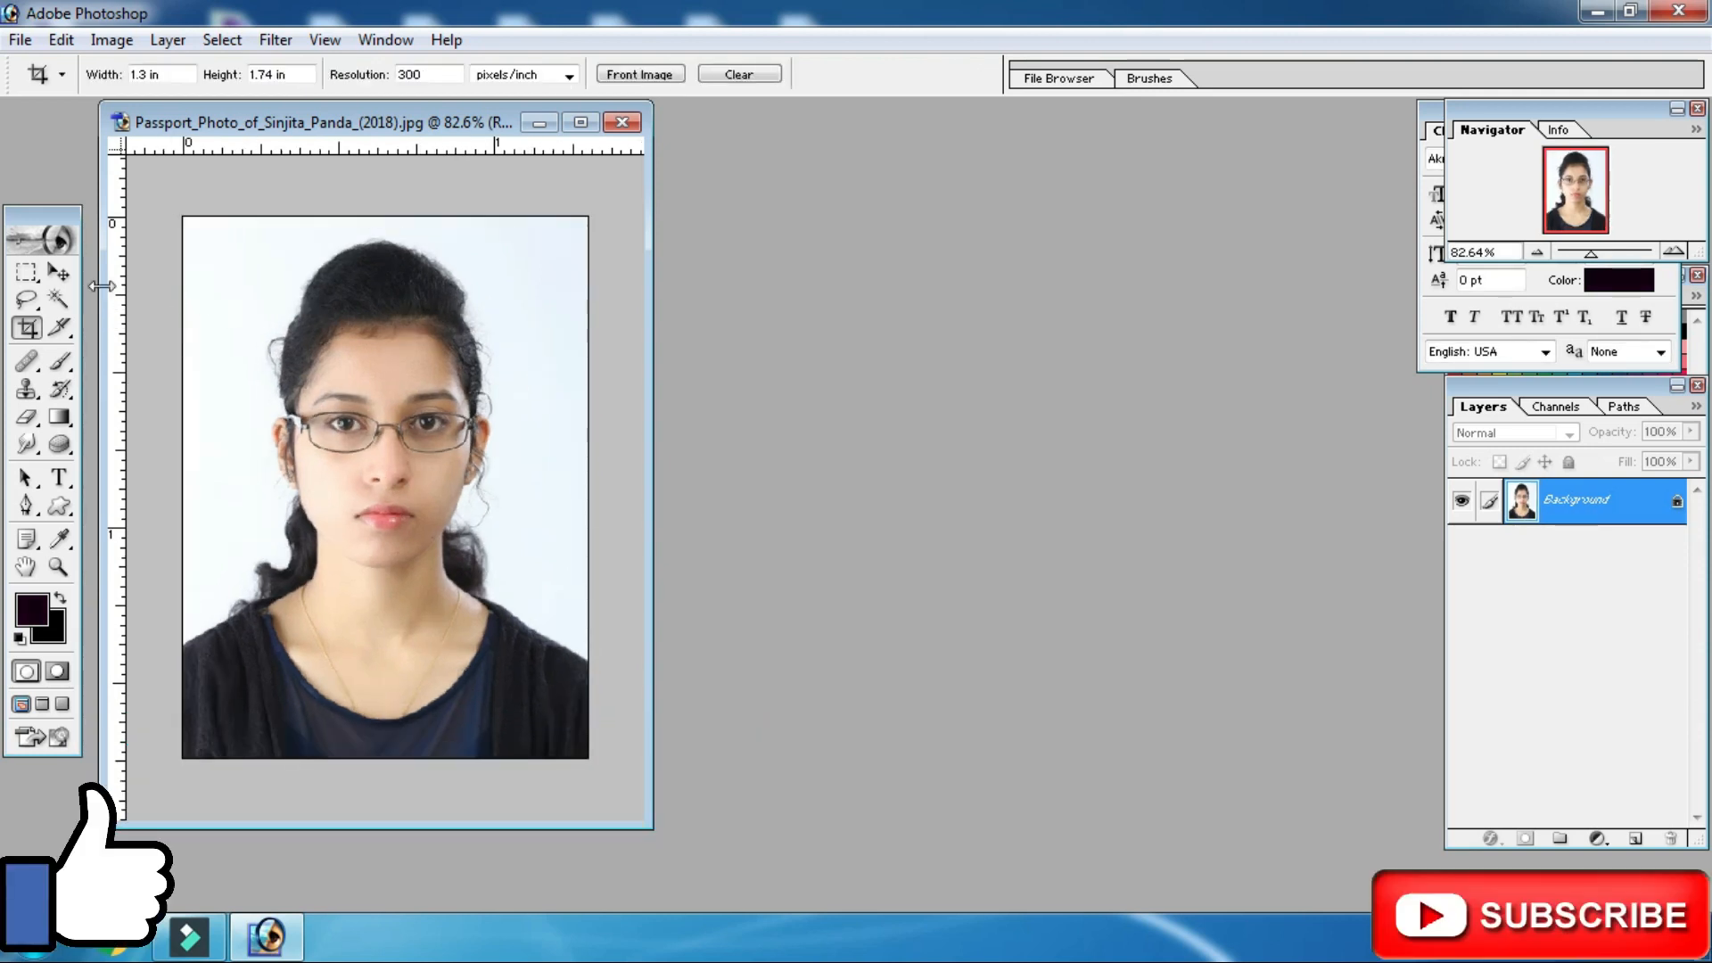
key("v")
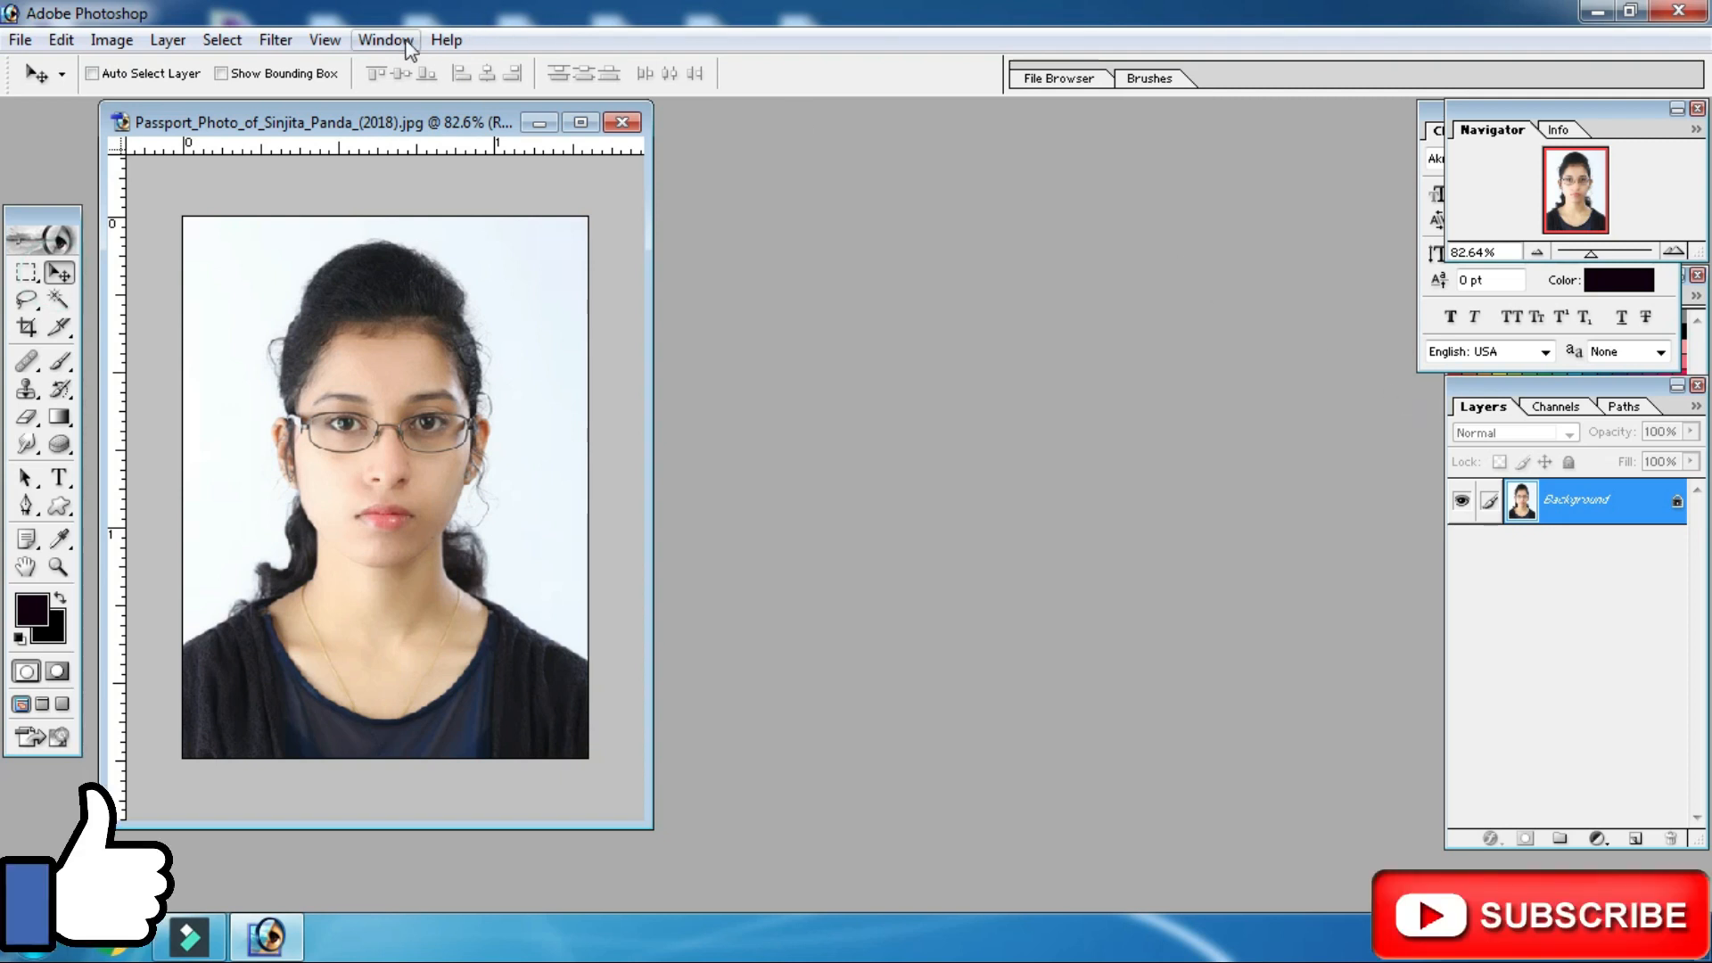
Show the Actions palette and create a new action set named "My first Action".
left_click(385, 39)
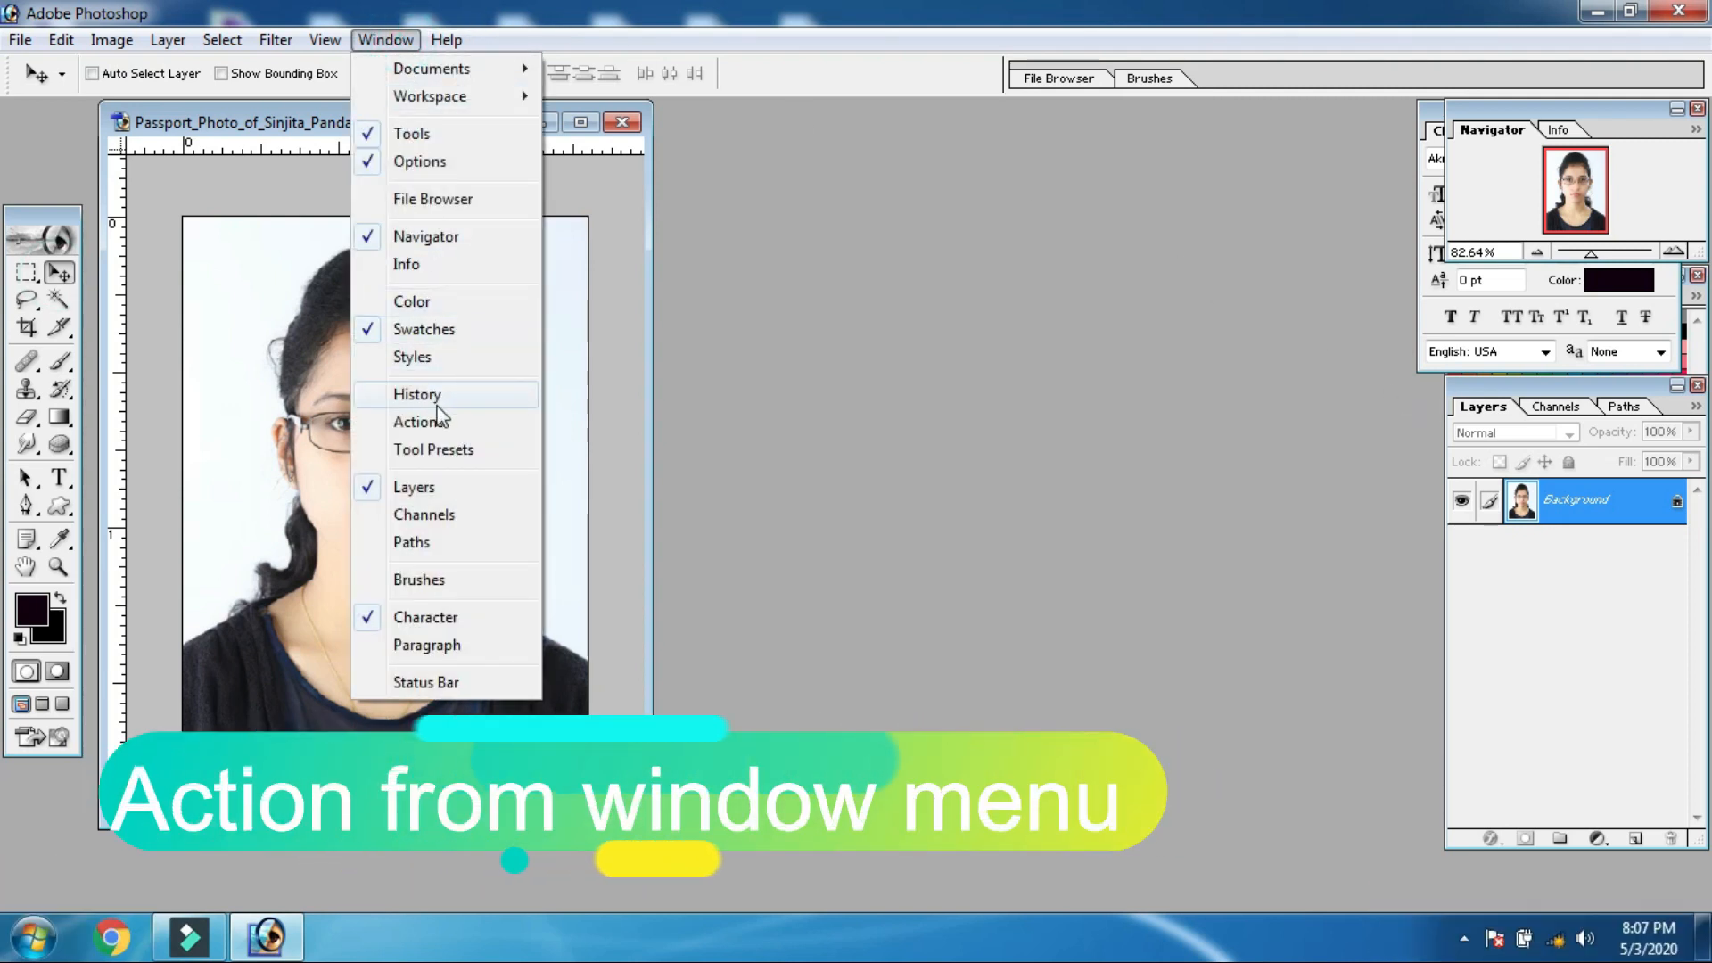
left_click(419, 422)
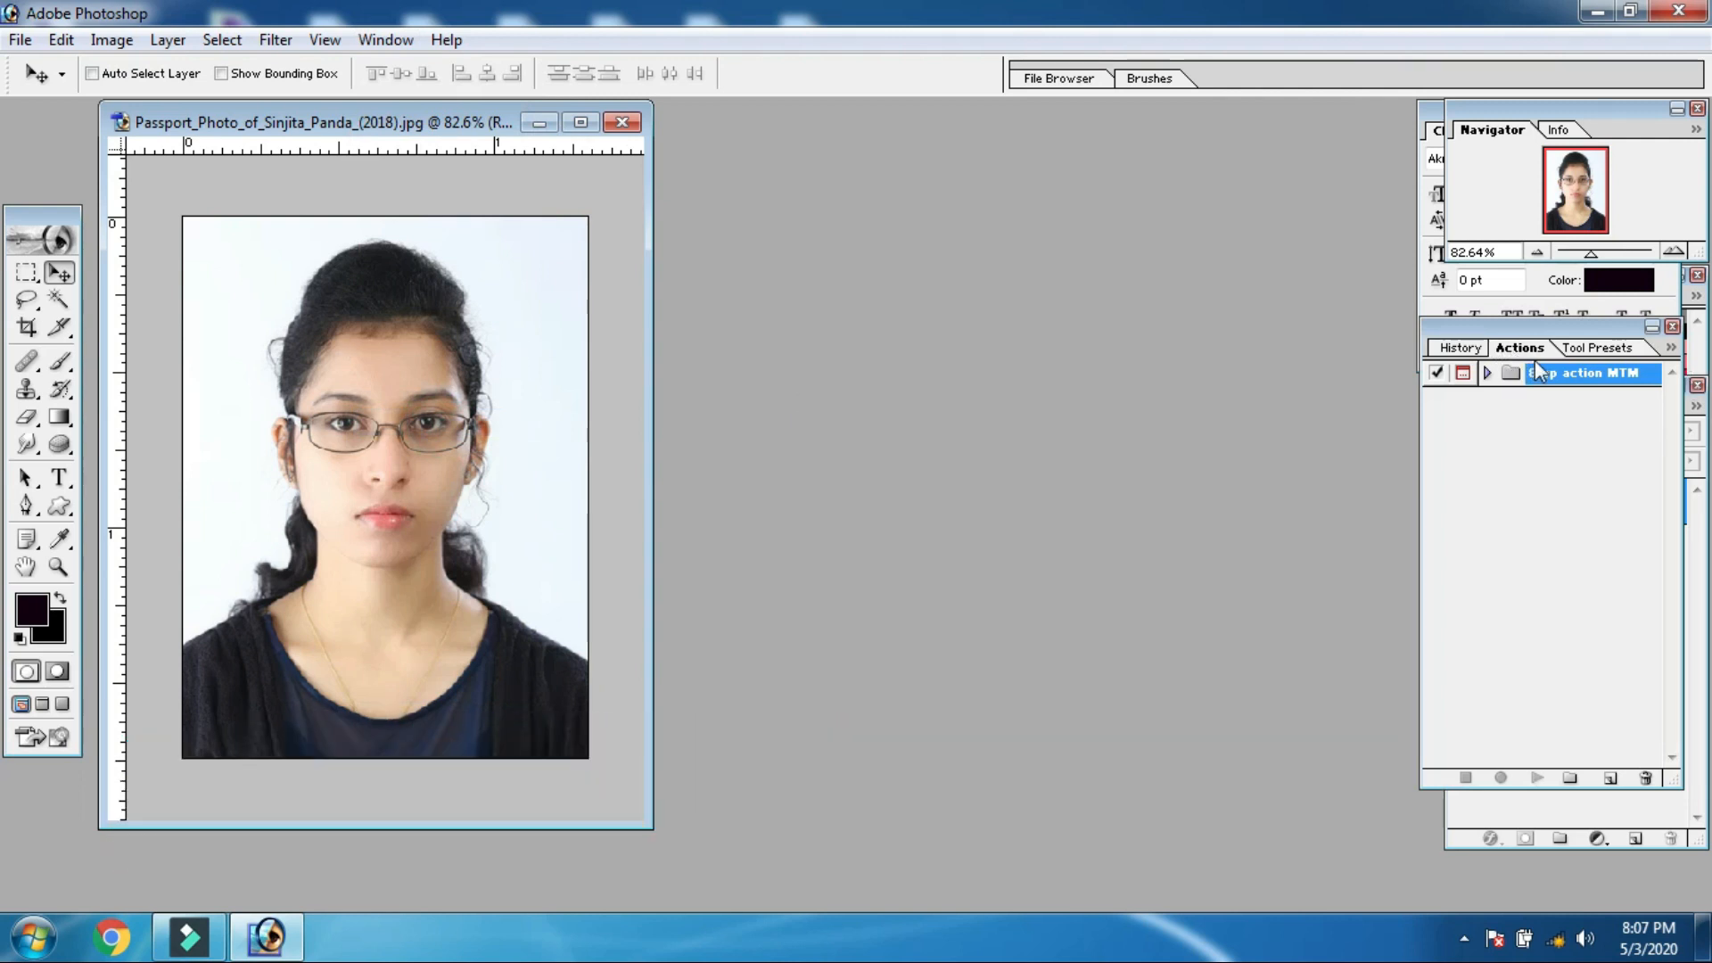
left_click(1671, 349)
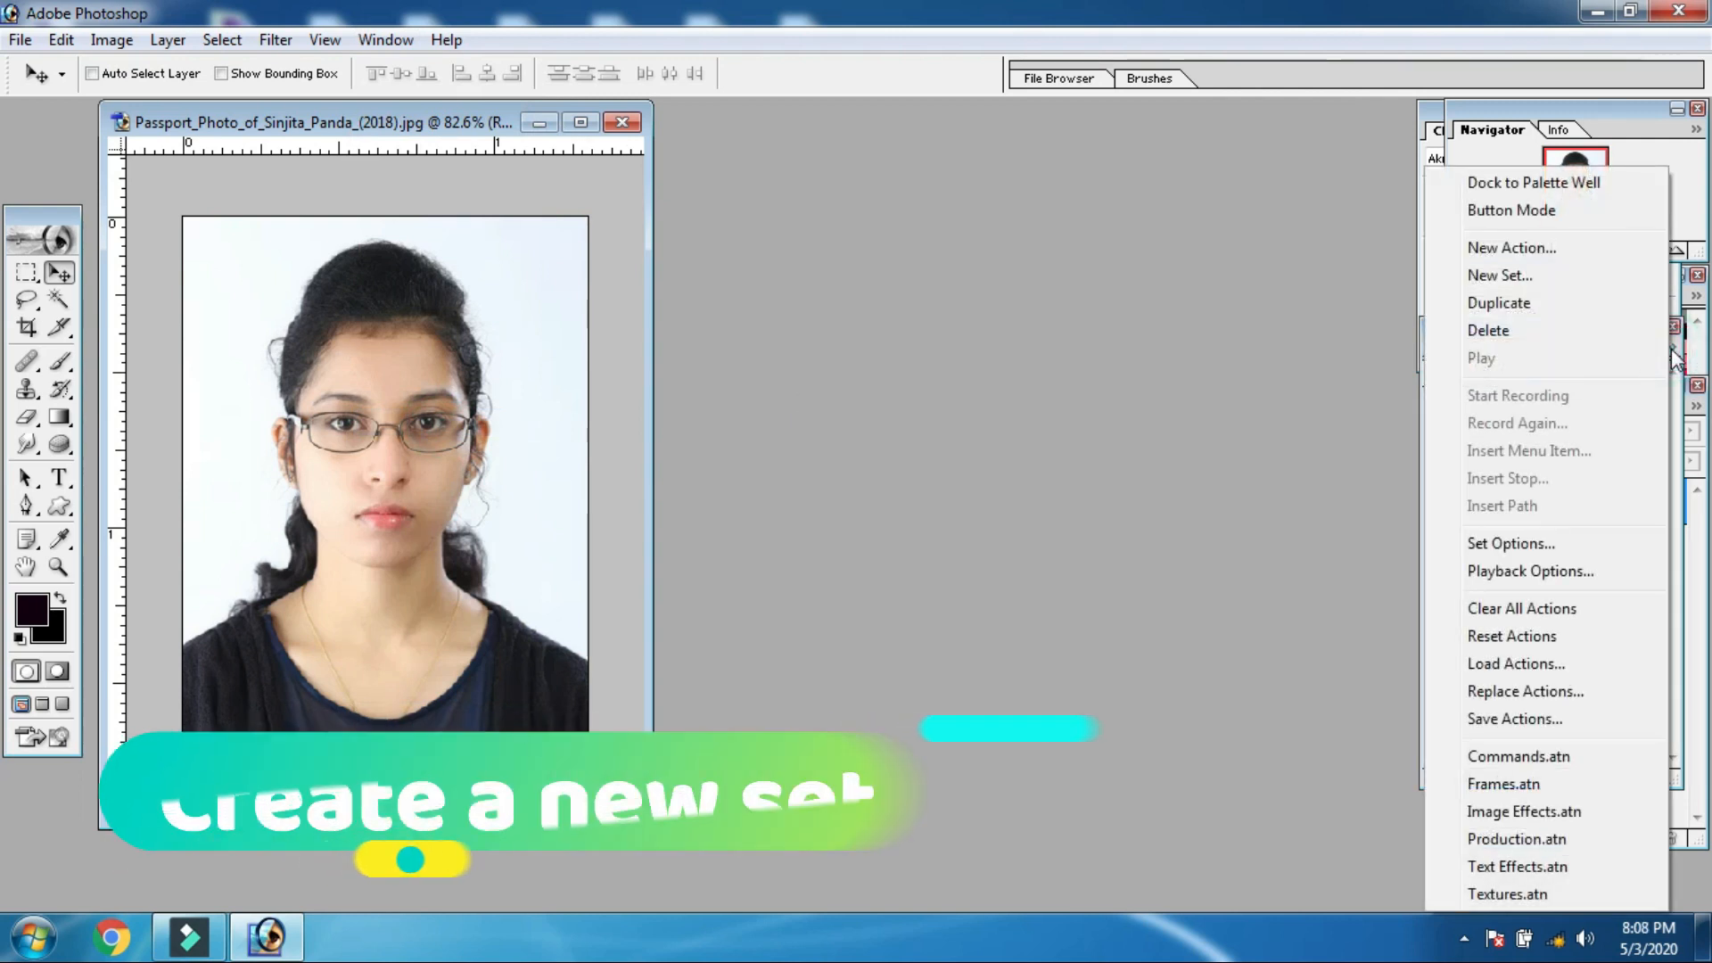
left_click(1519, 279)
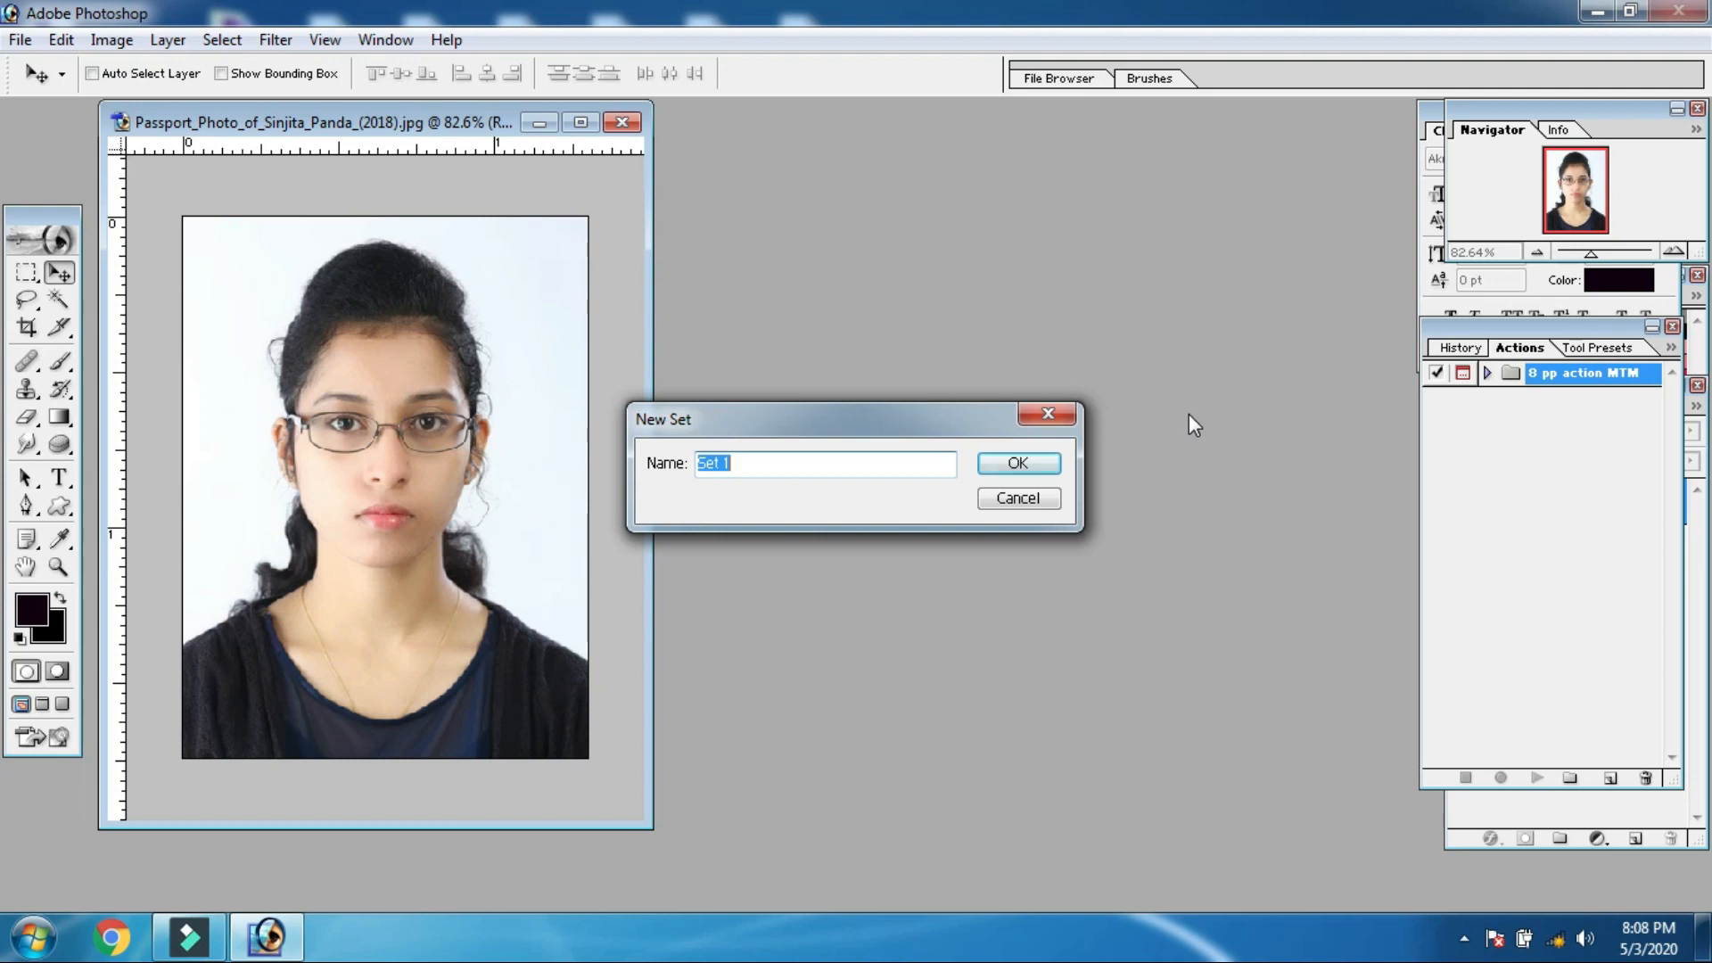
type("My first Action")
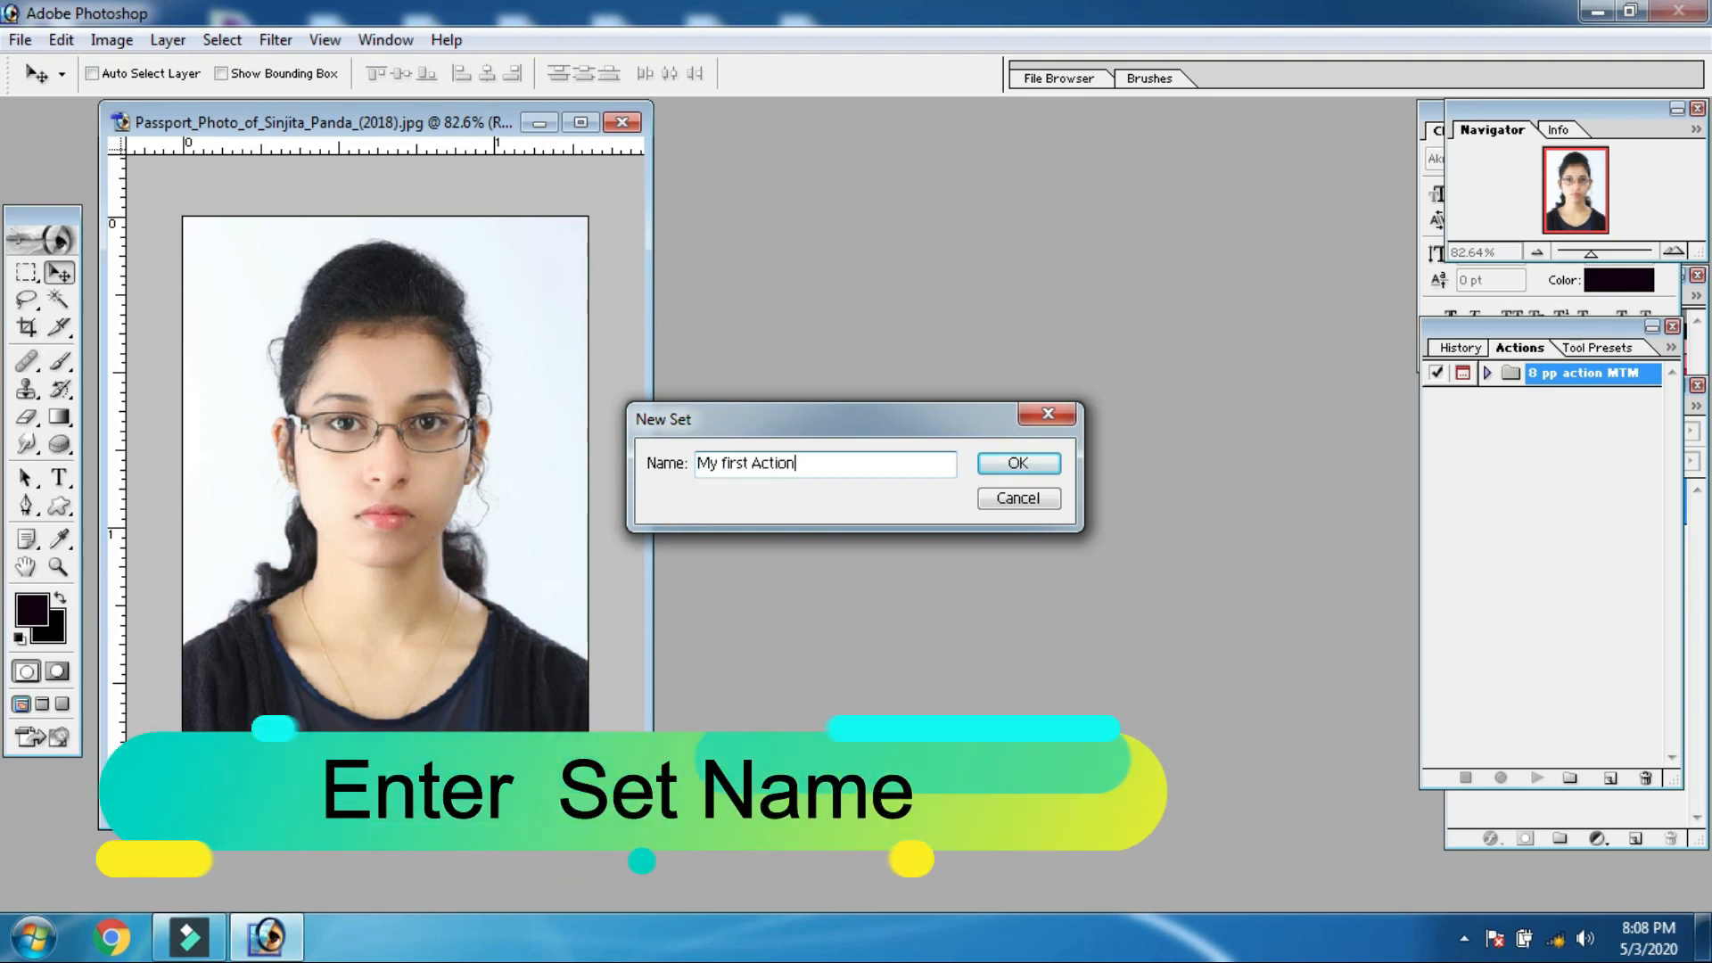
left_click(1022, 464)
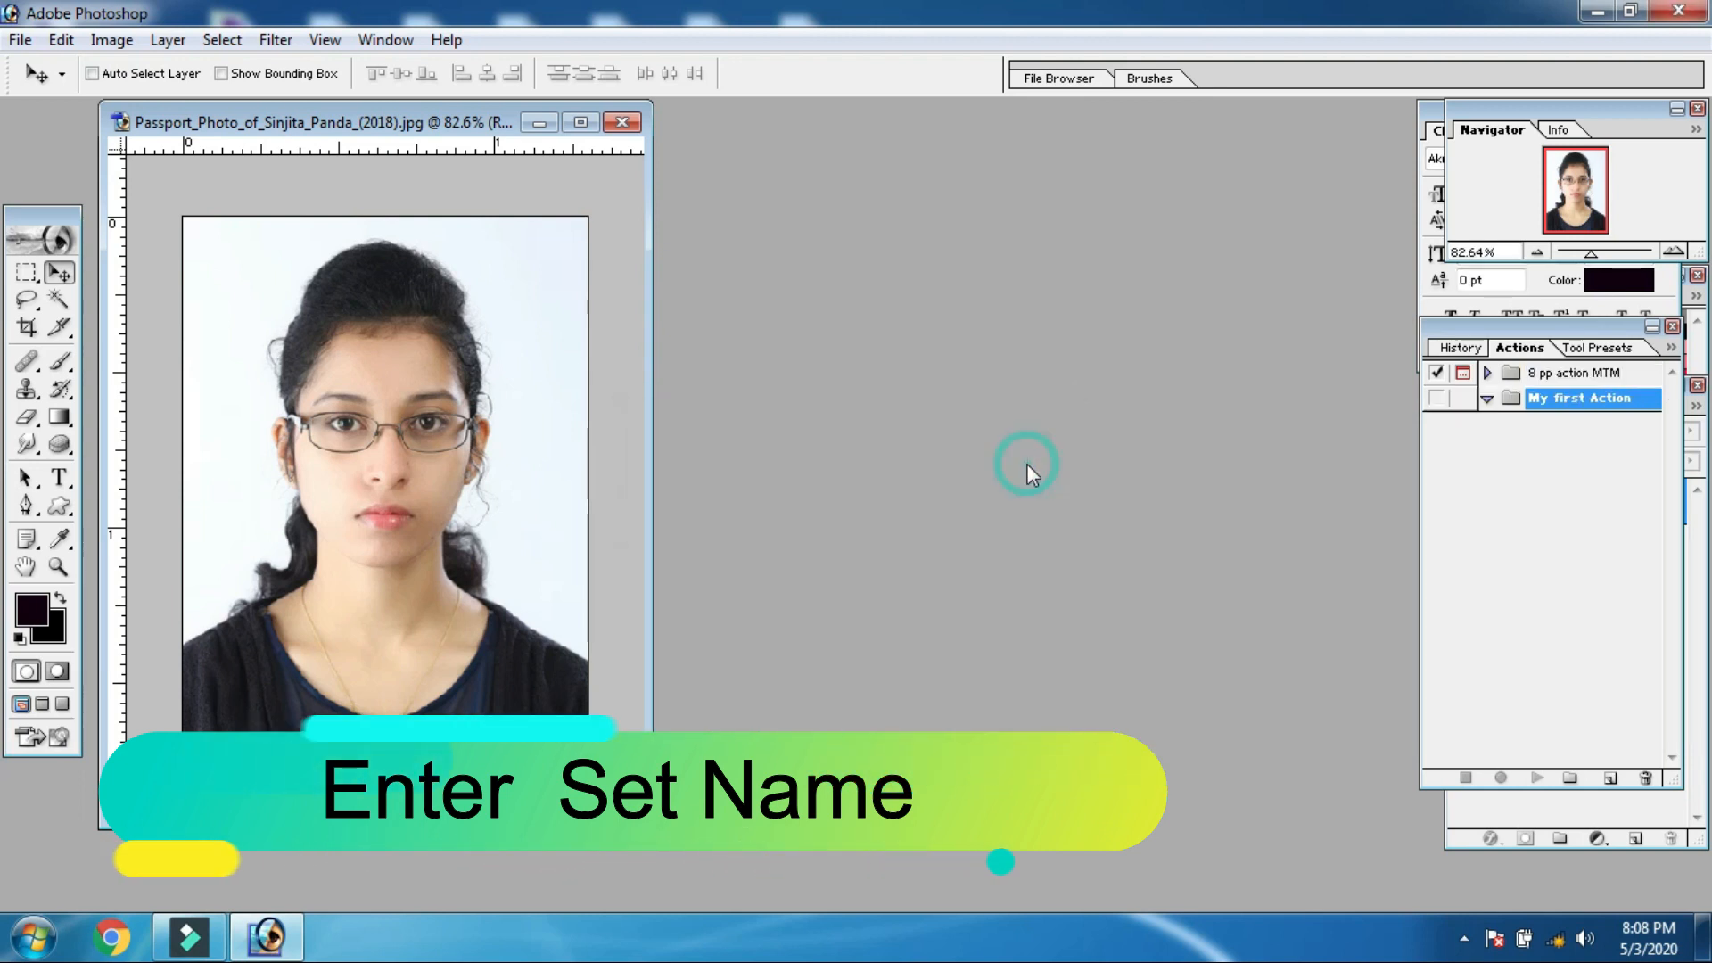
Create an action named "8" in the My first Action set with function key F2 and start recording it.
left_click(1672, 348)
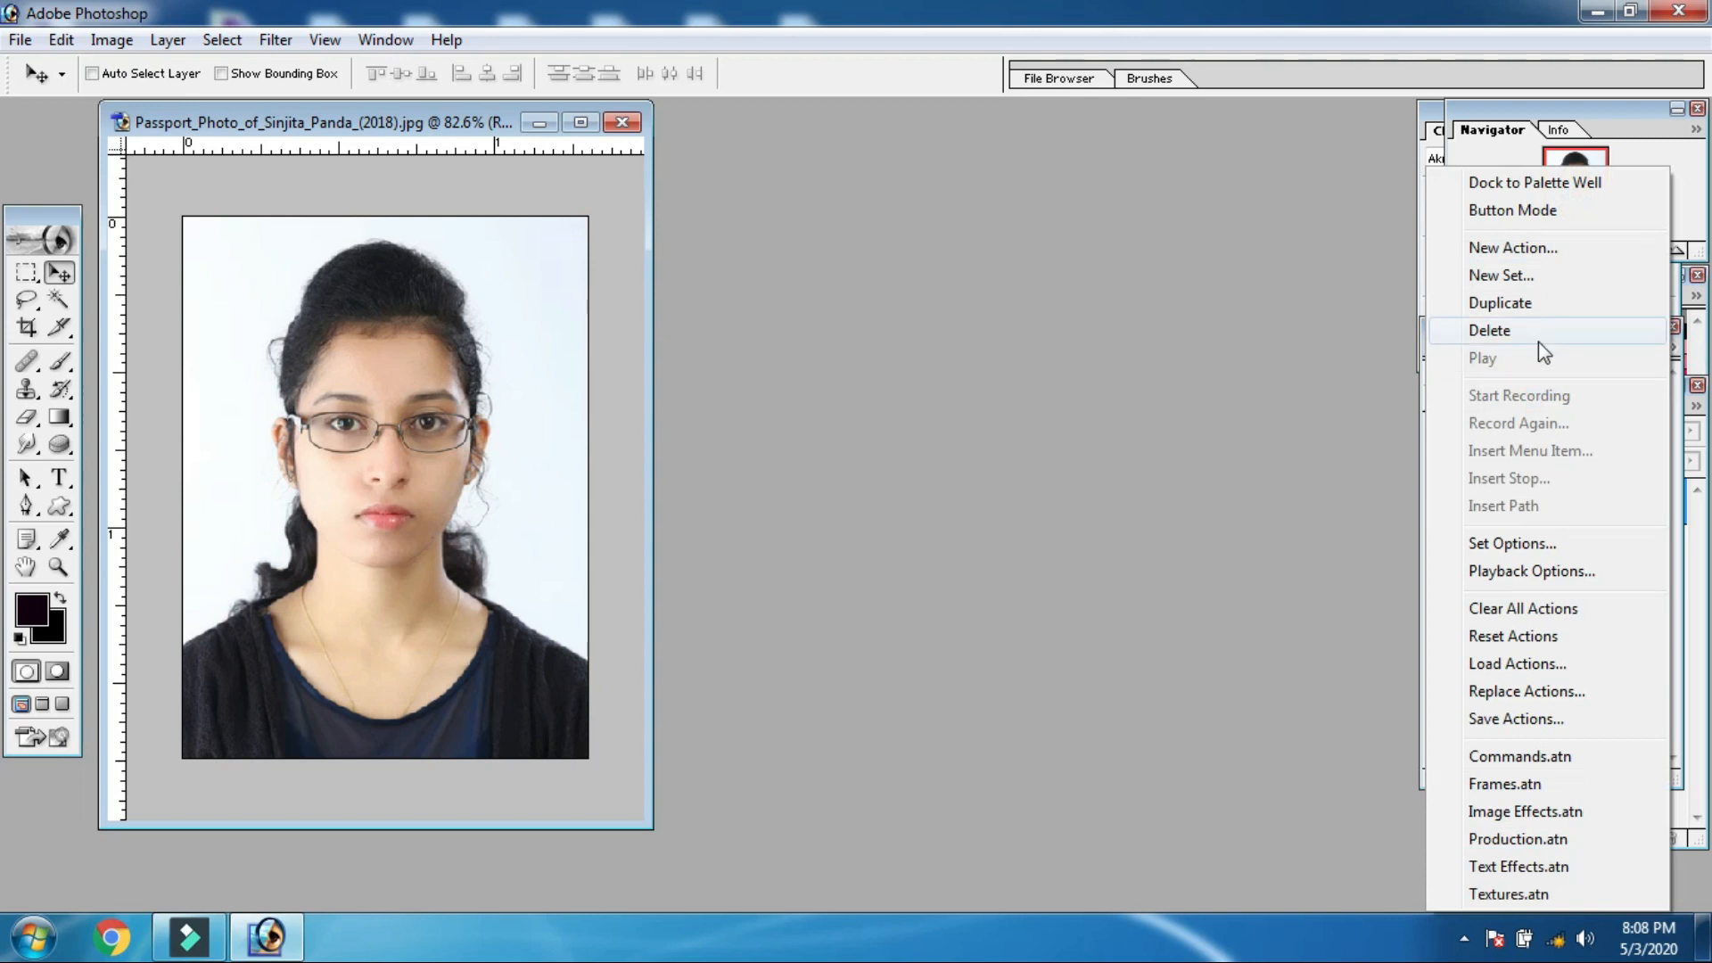
left_click(1549, 253)
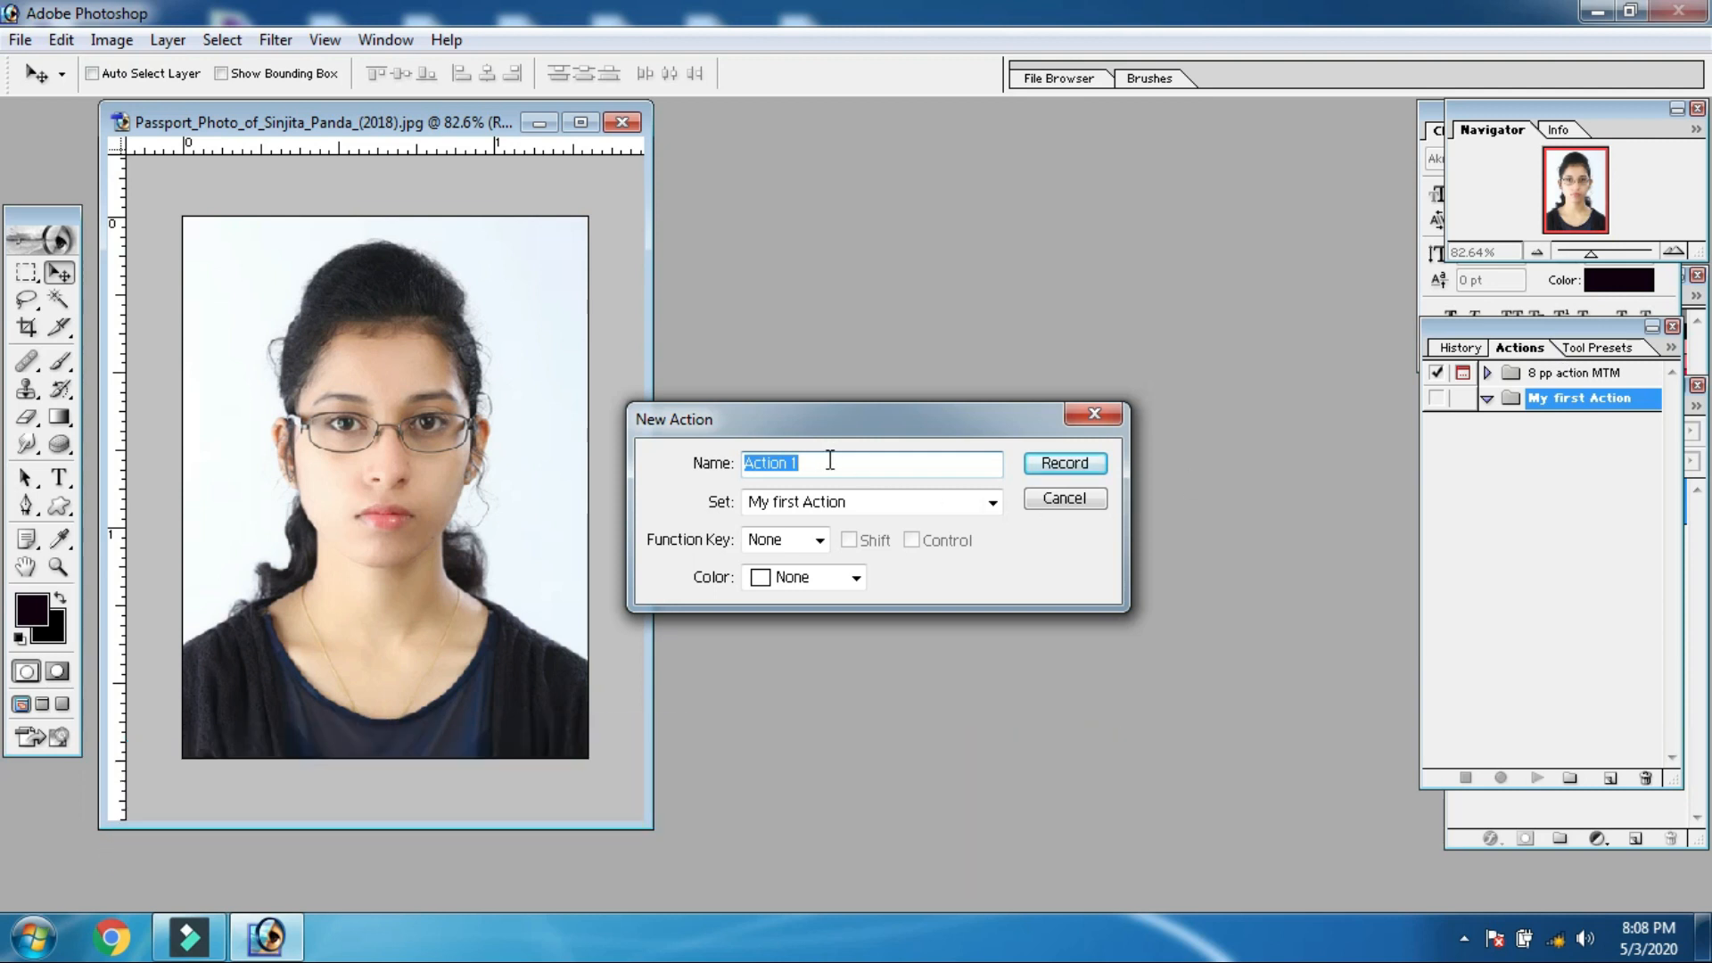
type("8")
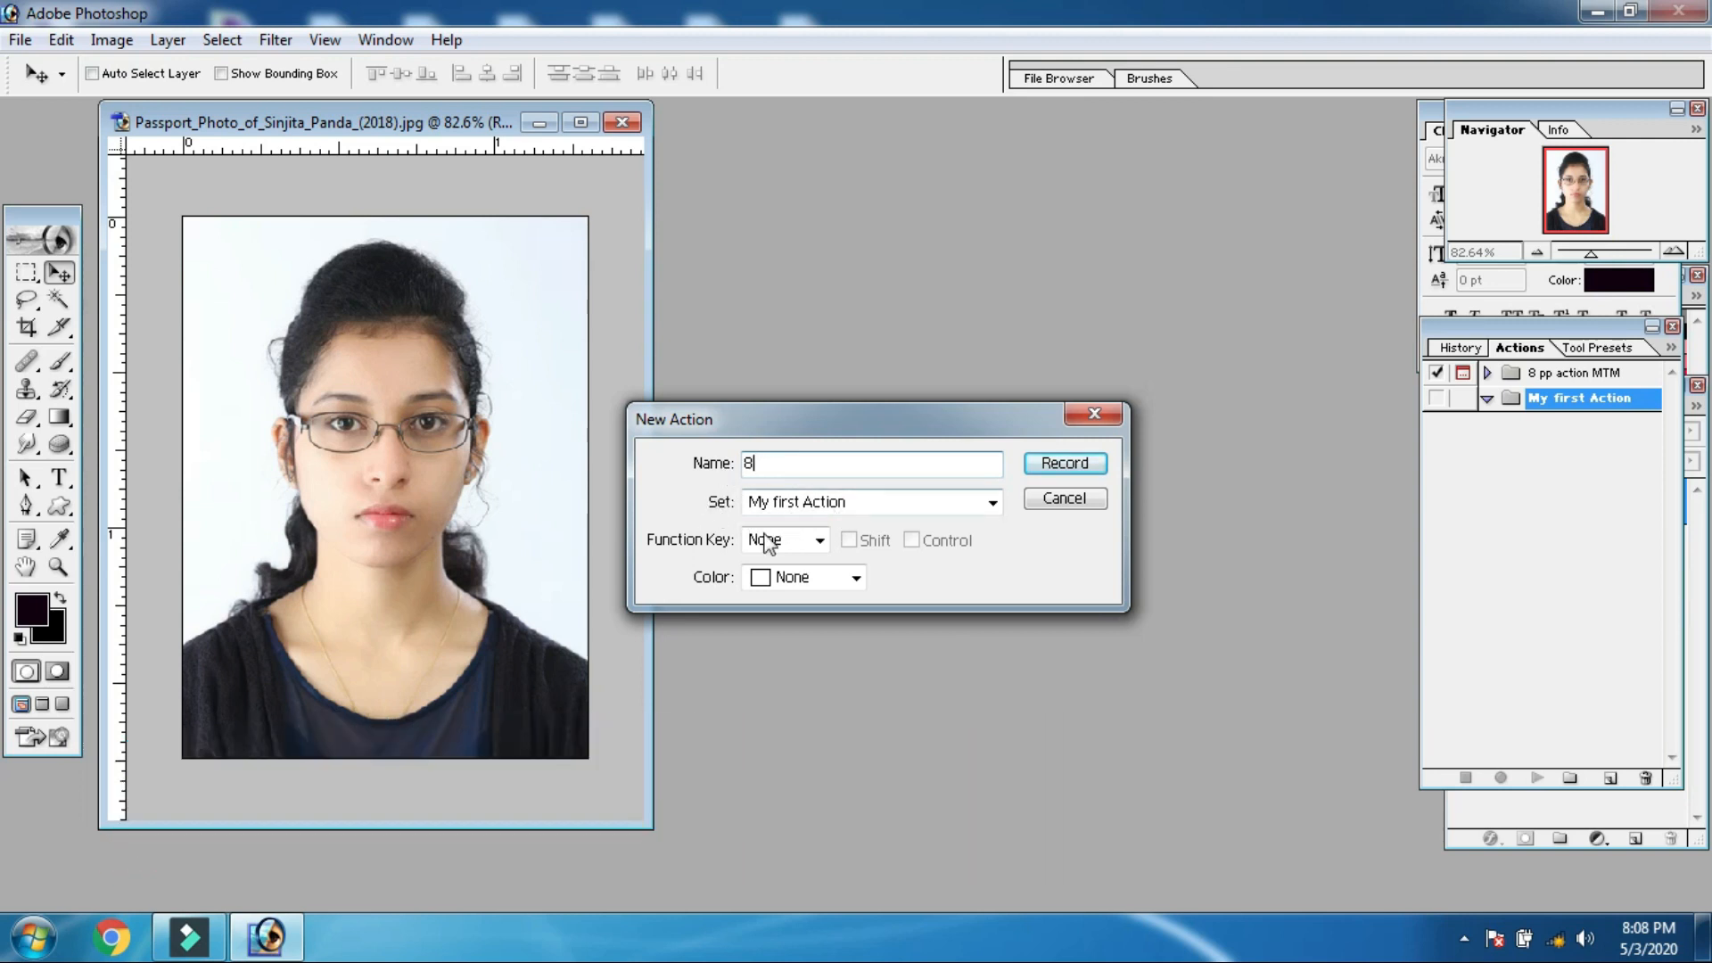
left_click(817, 540)
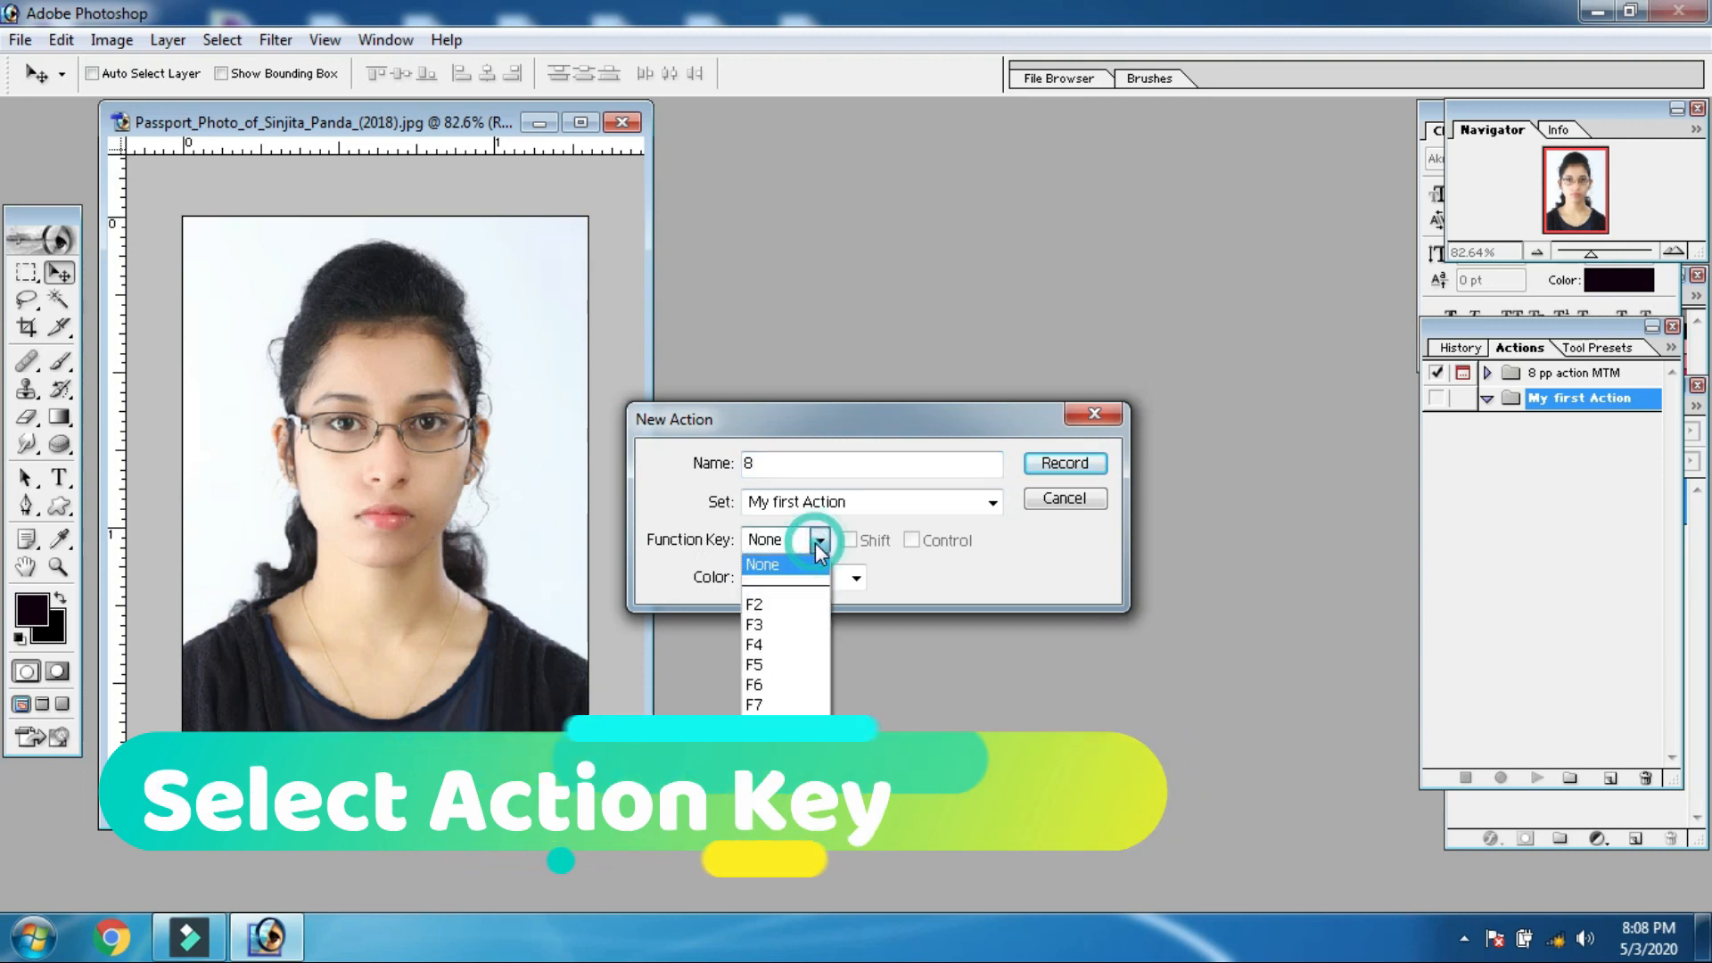
left_click(774, 607)
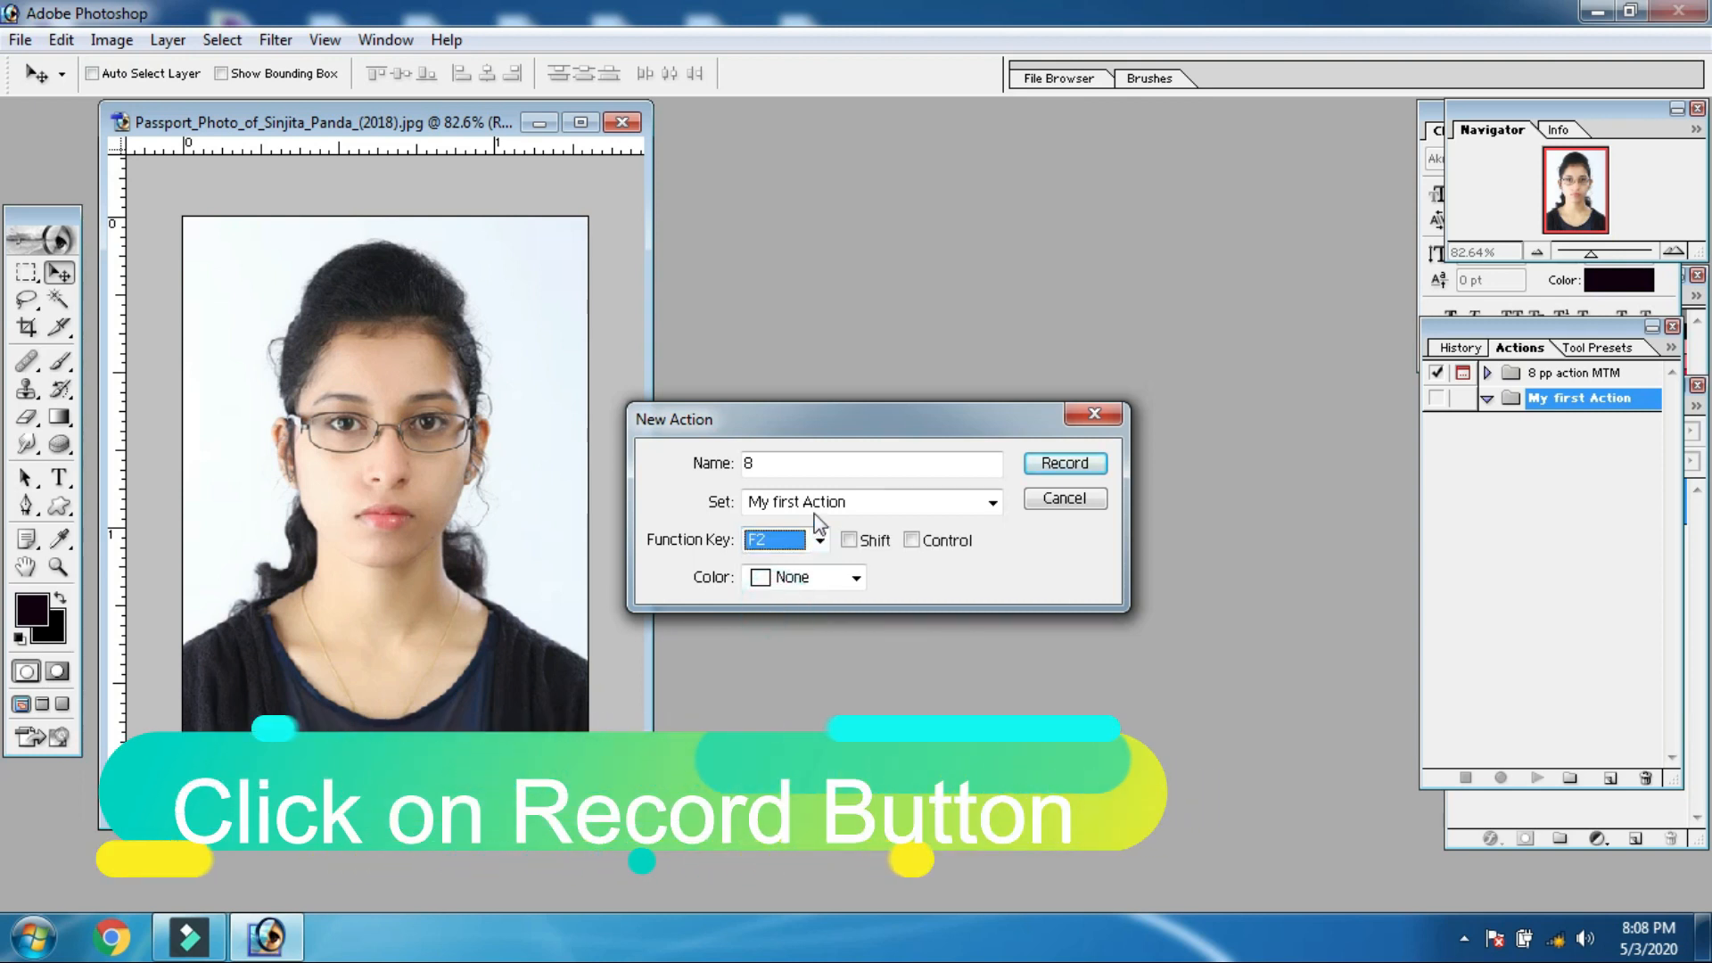
left_click(1066, 464)
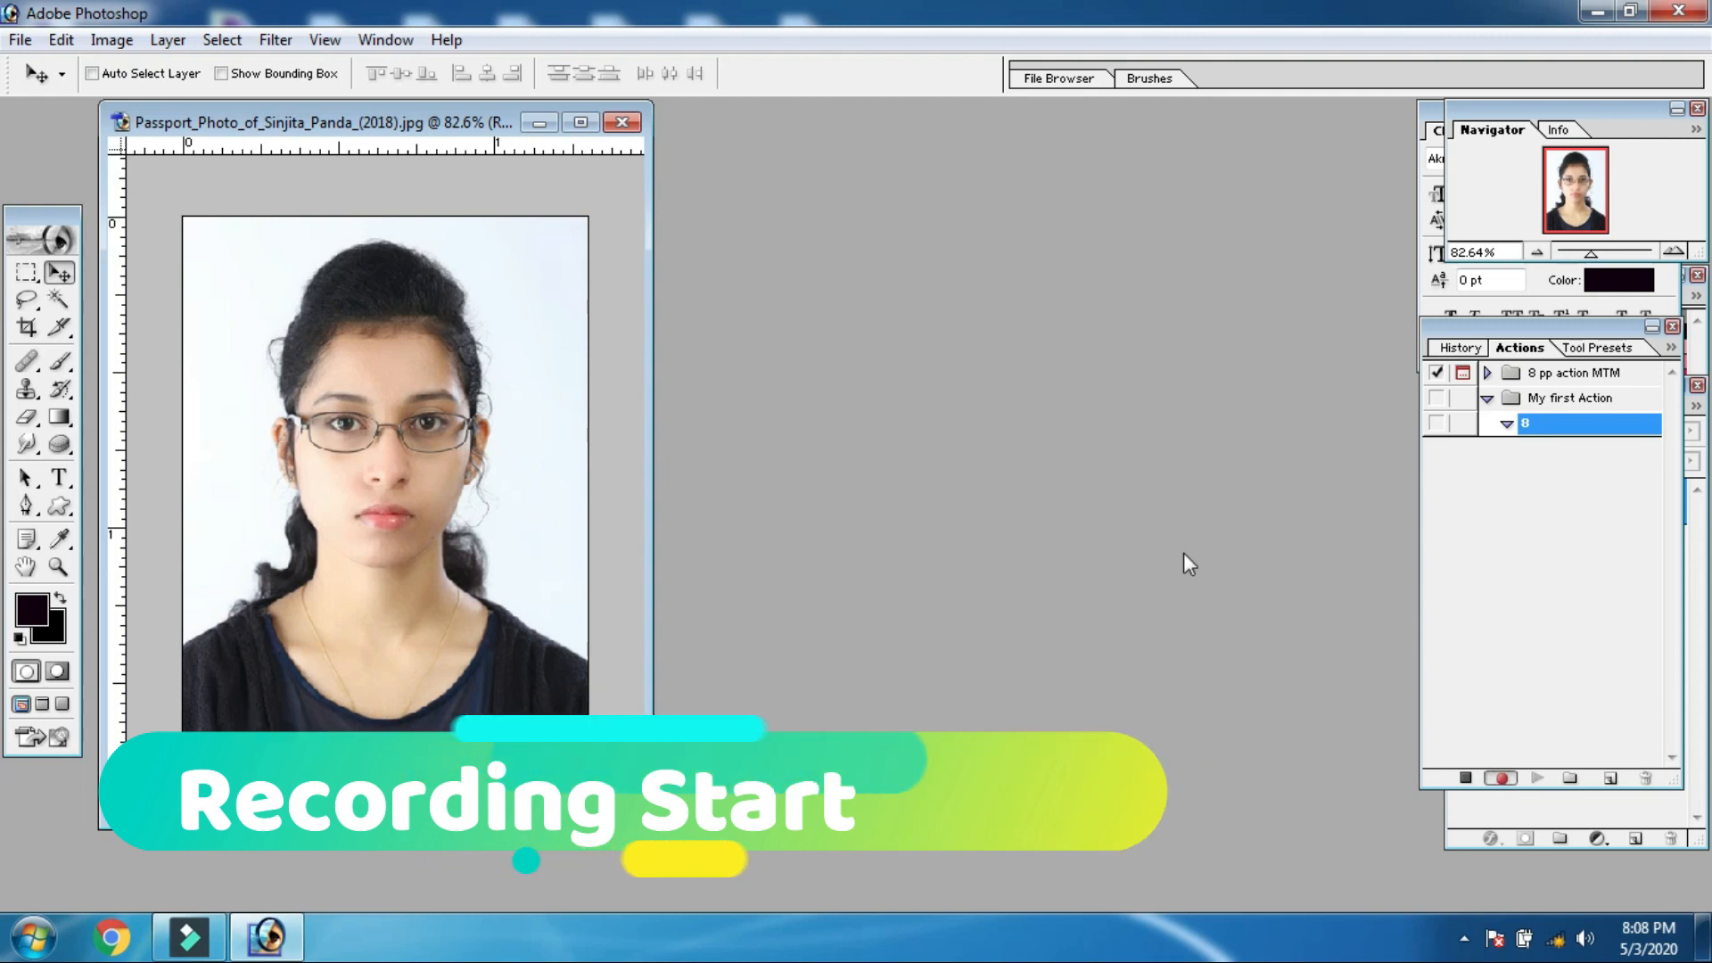
Create a white RGB document from the 4 x 6 inch preset at 300 pixels/inch and move its window beside the photo.
left_click(20, 40)
left_click(36, 71)
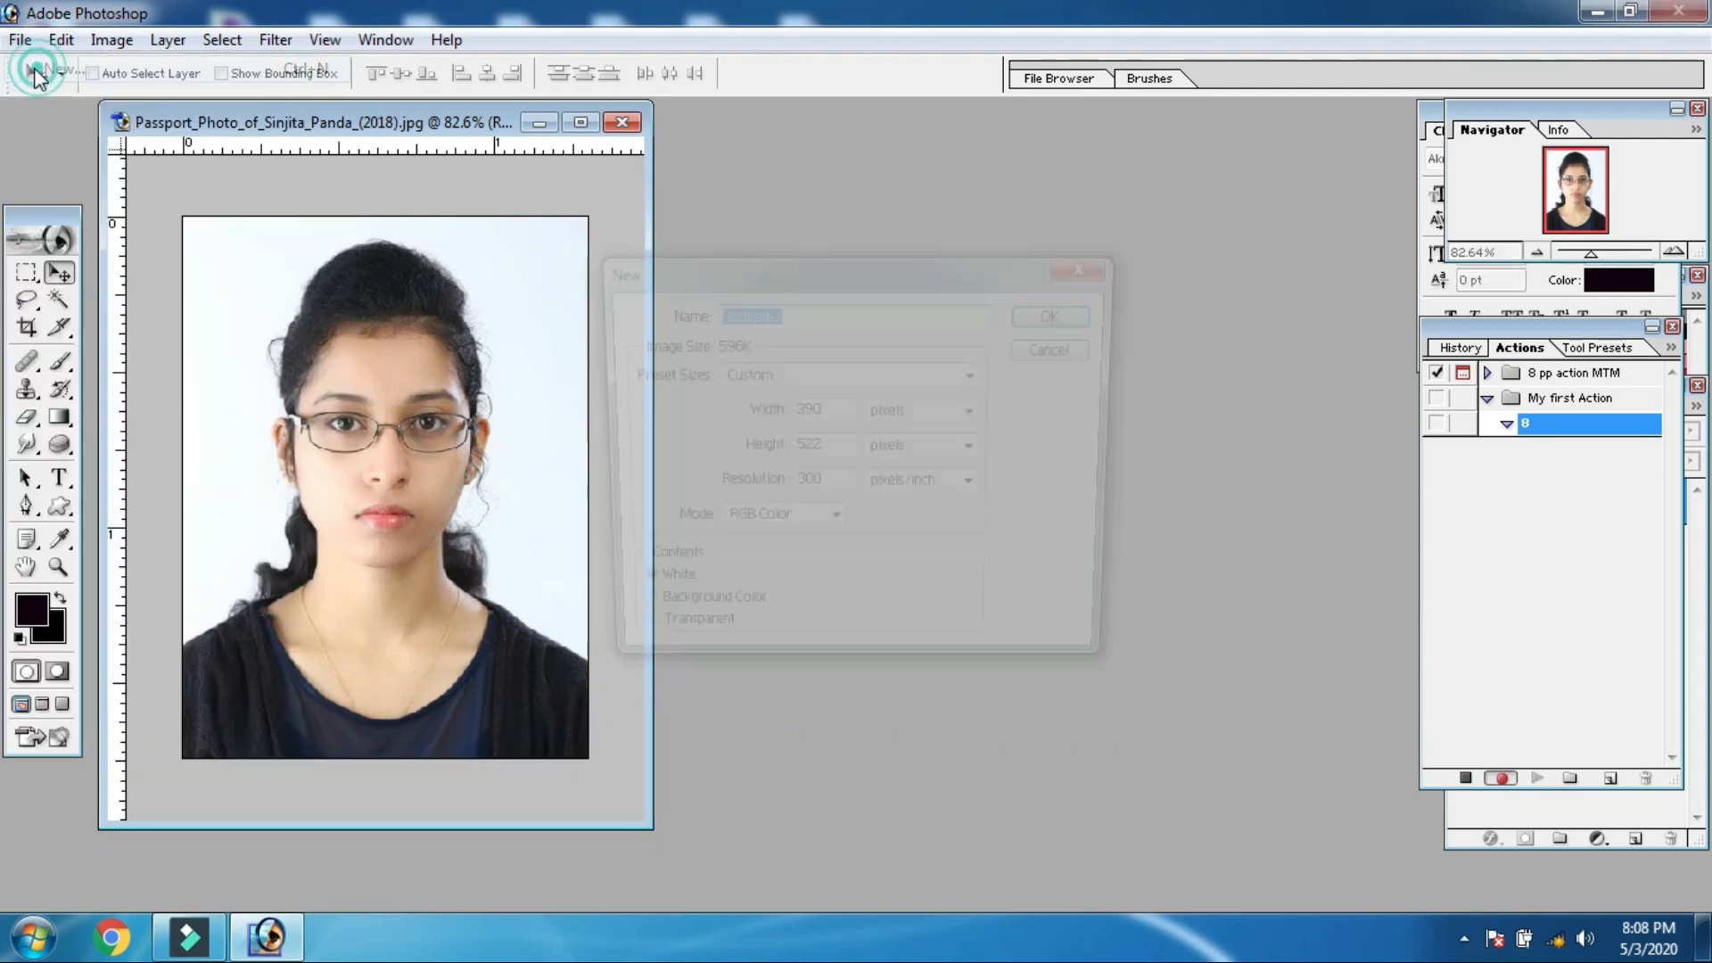
left_click(773, 377)
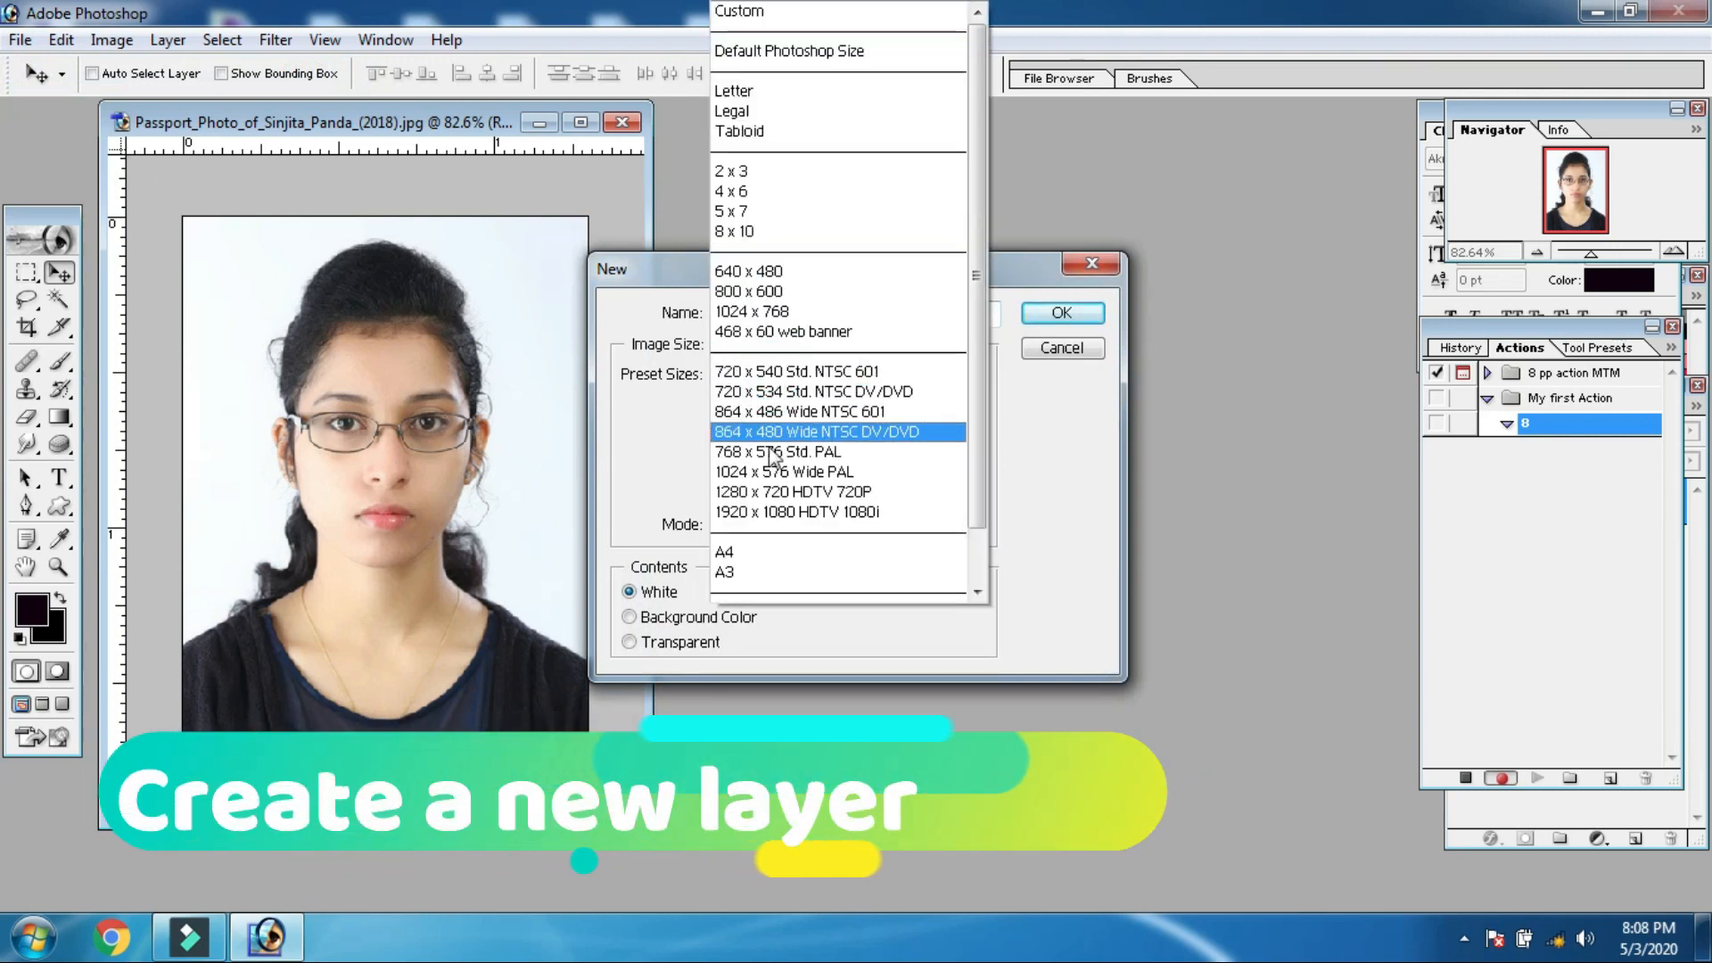
left_click(749, 194)
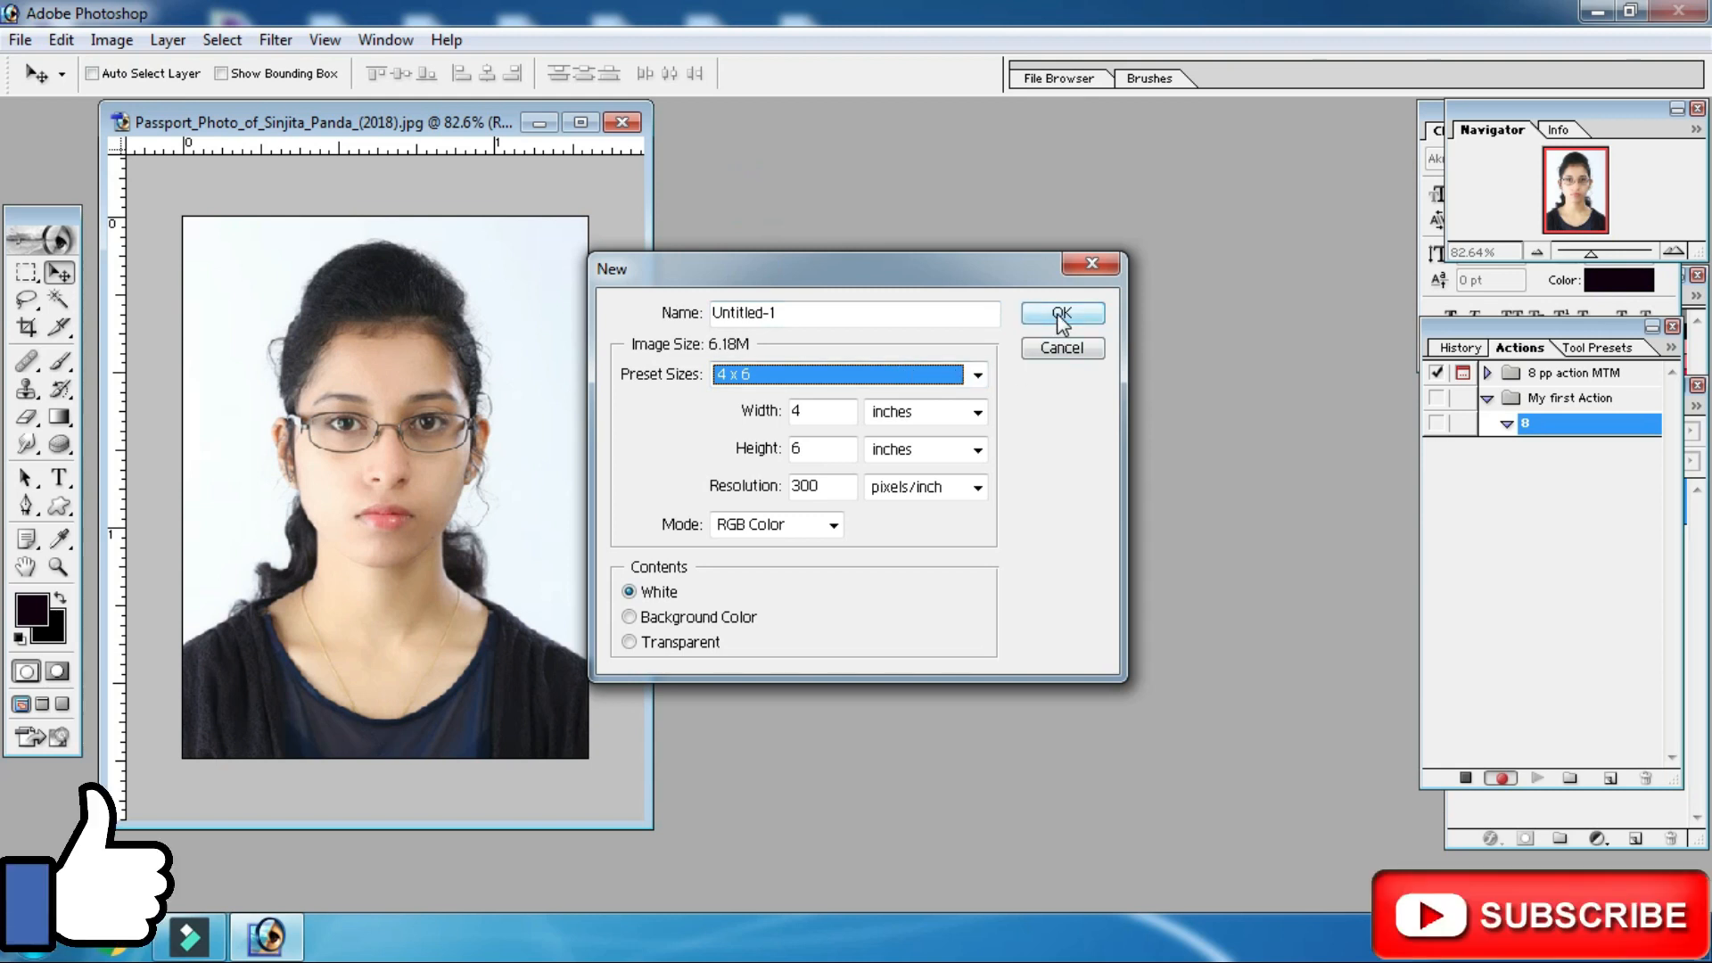
left_click(1062, 316)
left_click_drag(284, 141, 662, 212)
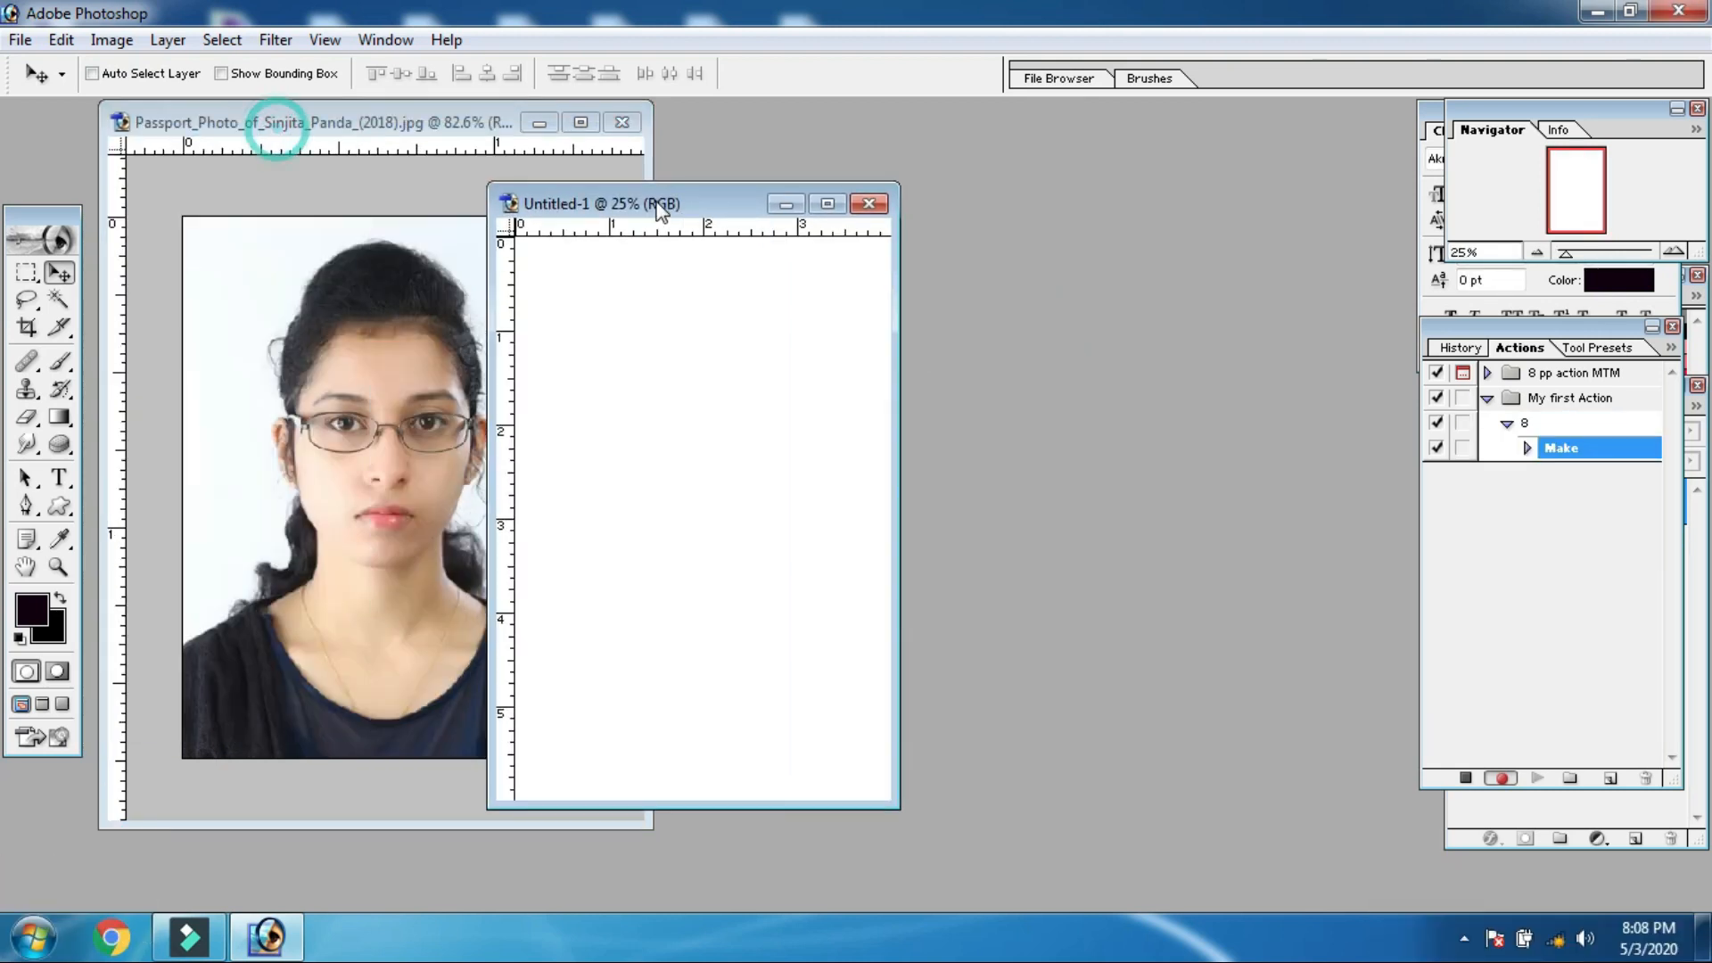
Rotate the blank document's canvas 90° clockwise and move its window clear of the photo.
left_click(106, 42)
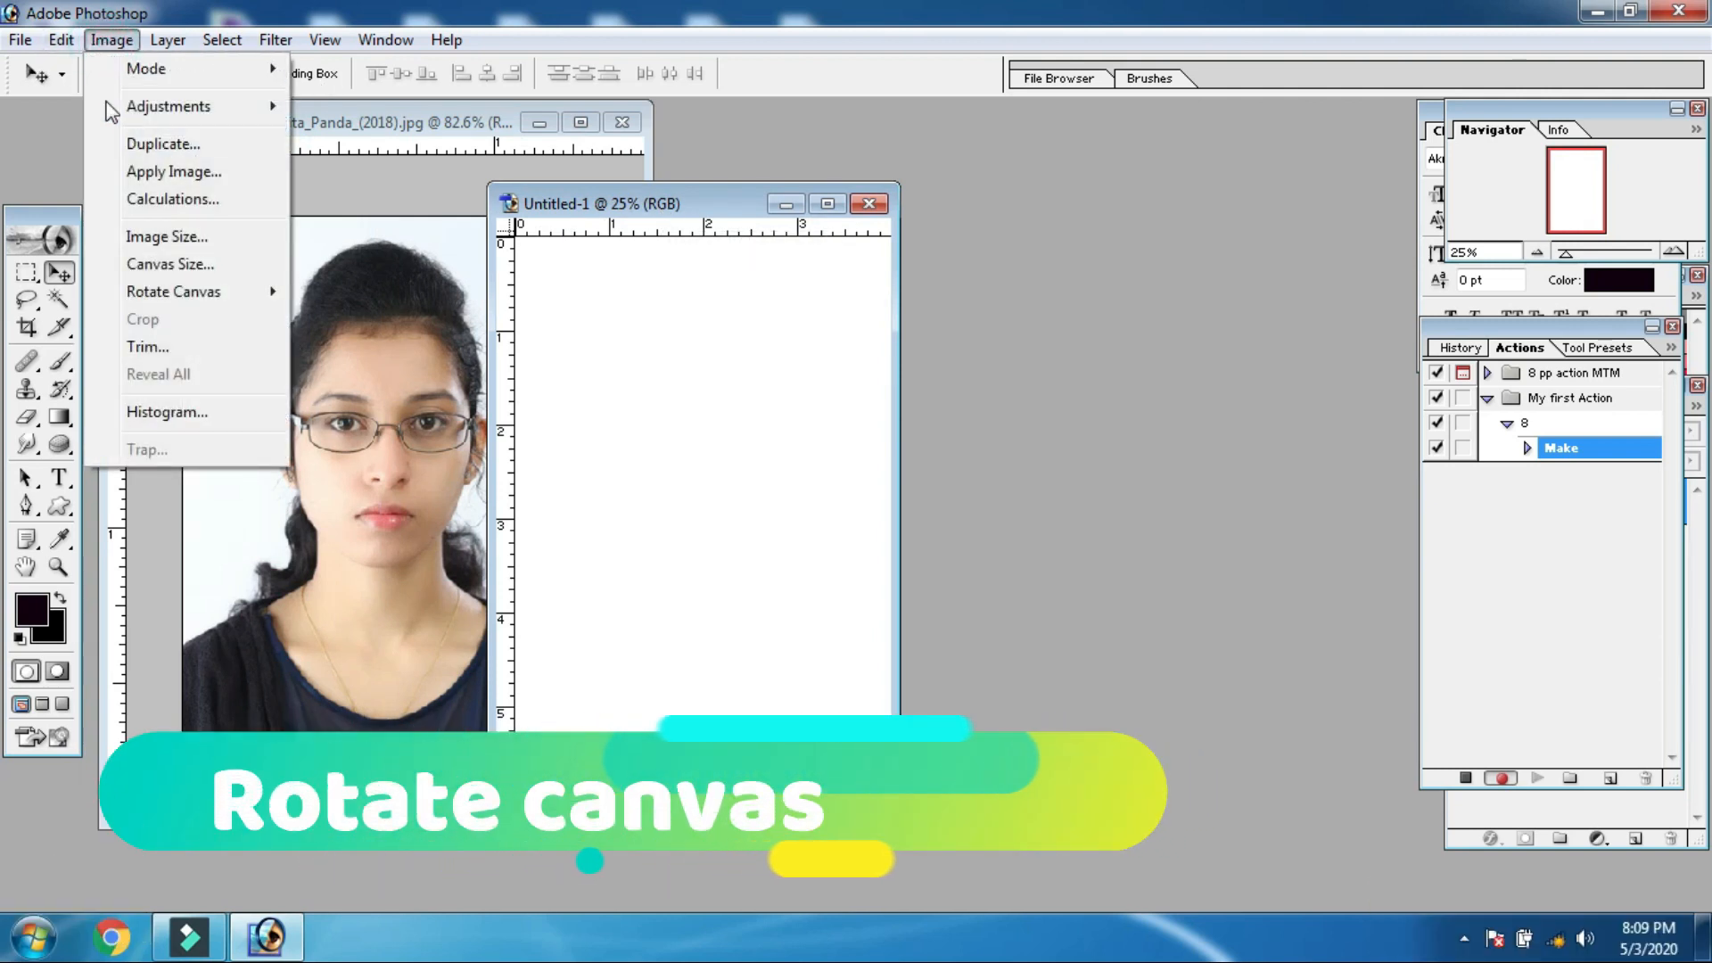
mouse_move(239, 298)
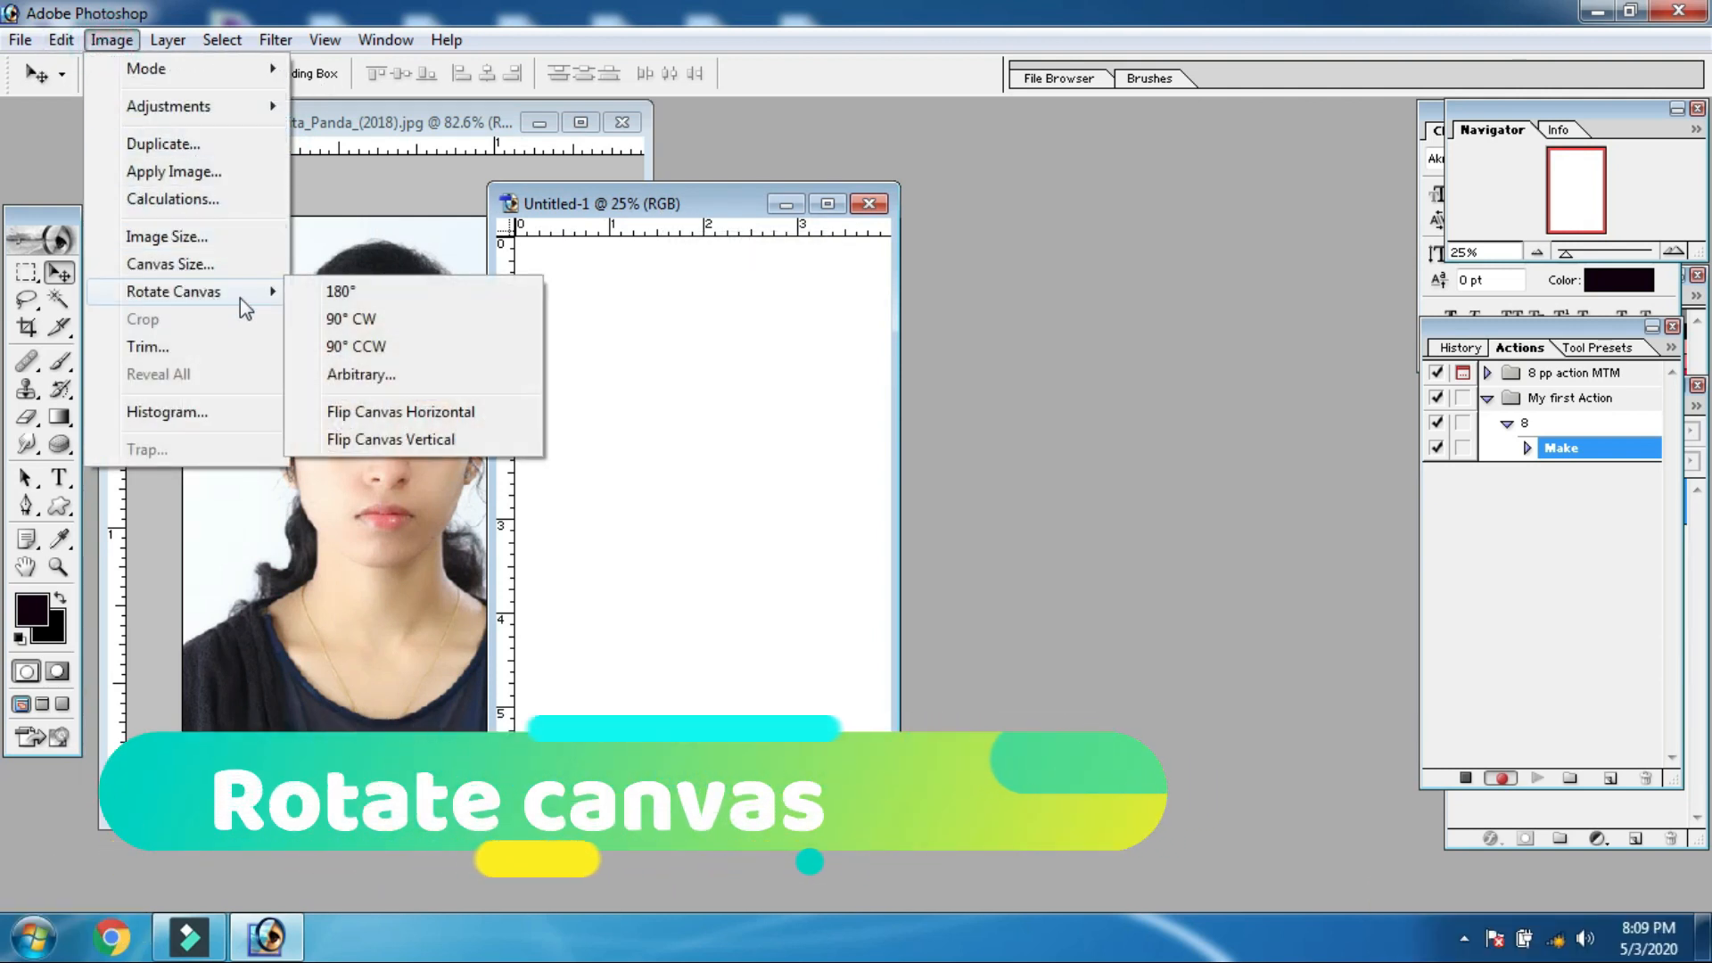
left_click(347, 318)
left_click_drag(674, 203, 896, 238)
Copy the entire passport photo into the blank document, fit that document to the screen and place the photo up and left of the canvas centre.
left_click(378, 294)
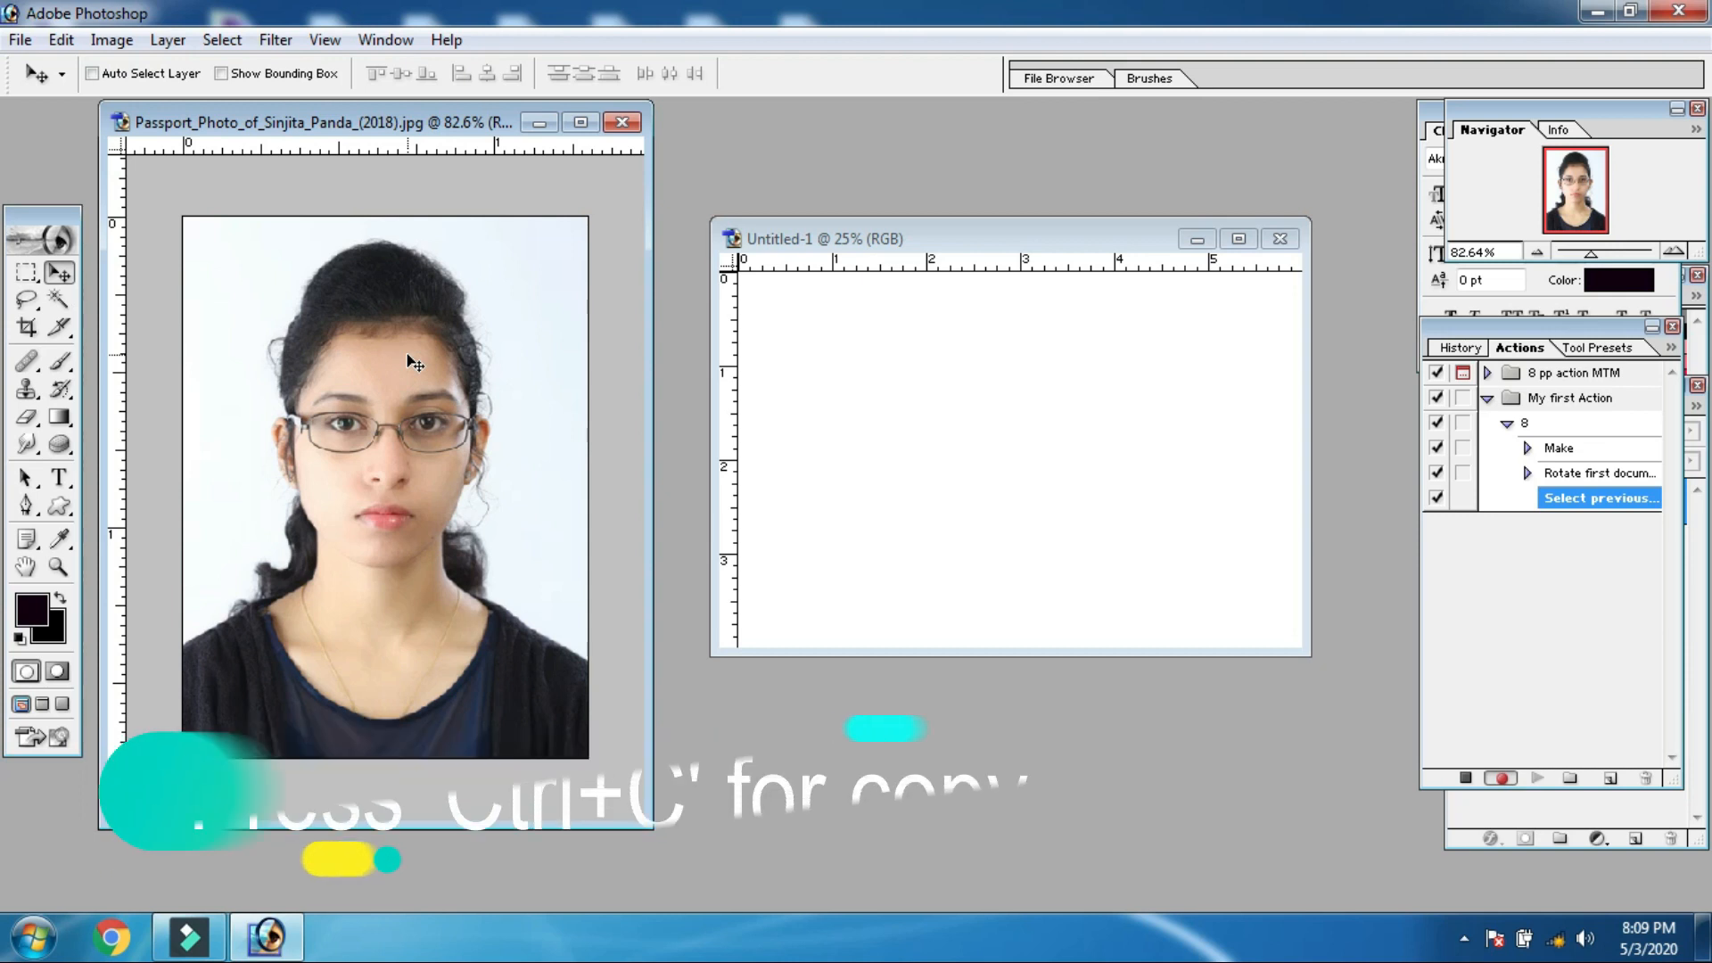
key("ctrl+a")
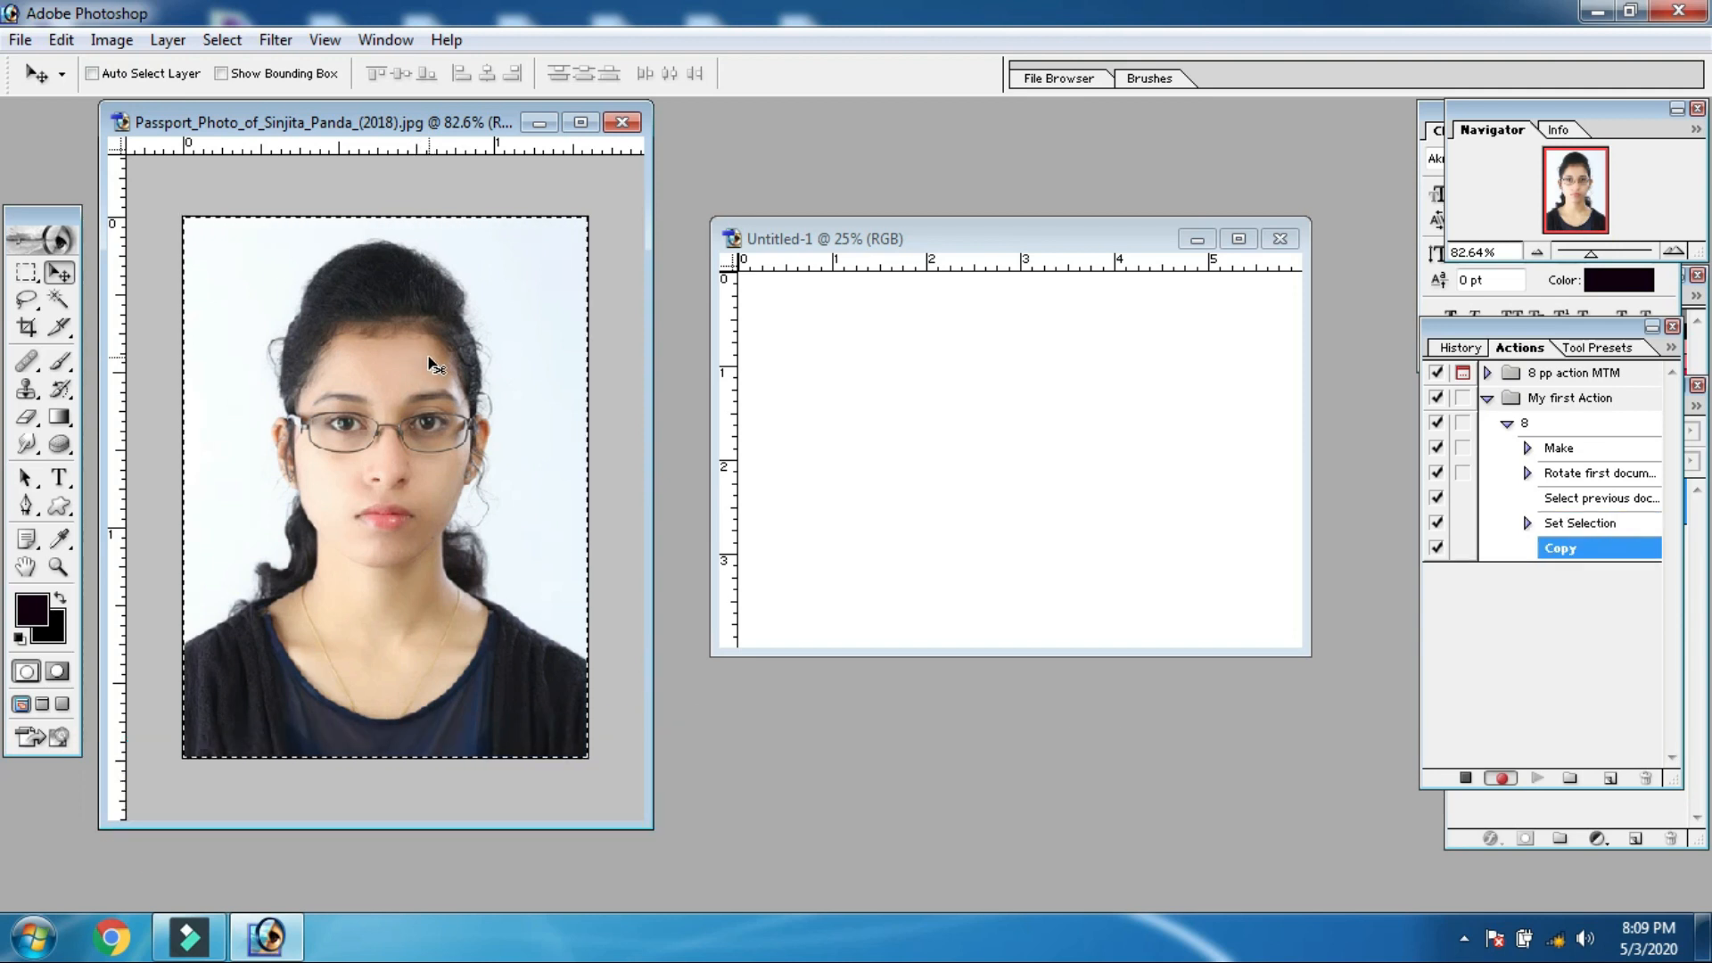
left_click(854, 357)
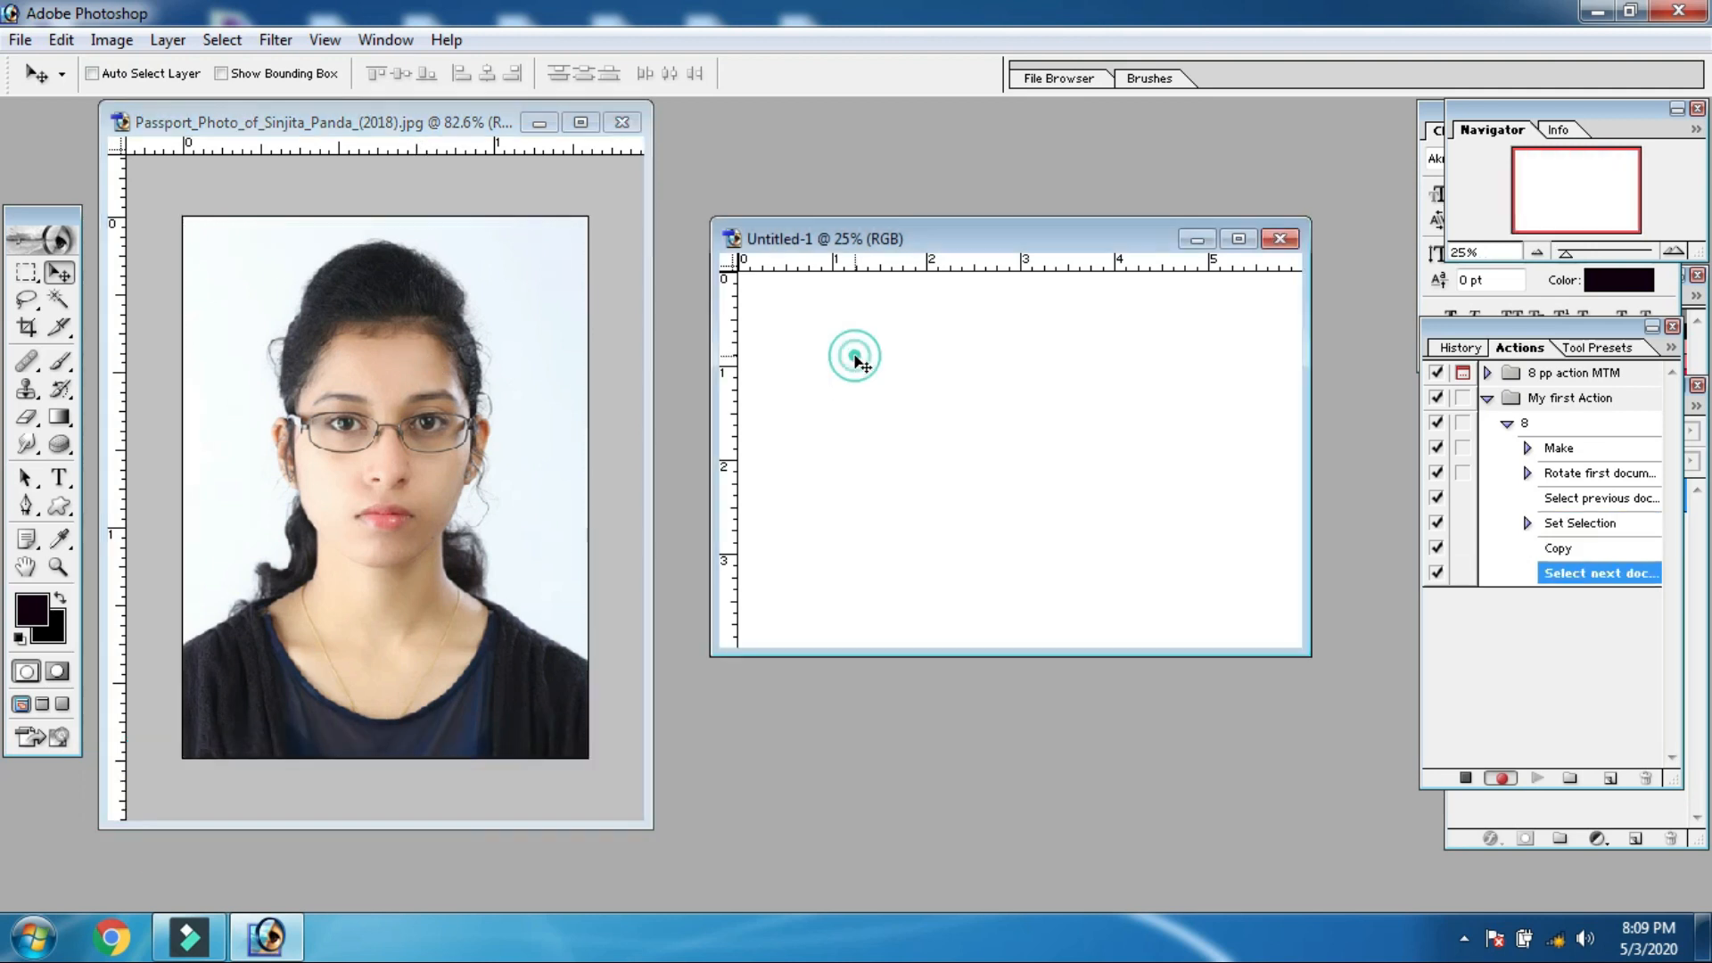
left_click(1239, 240)
key("ctrl+0")
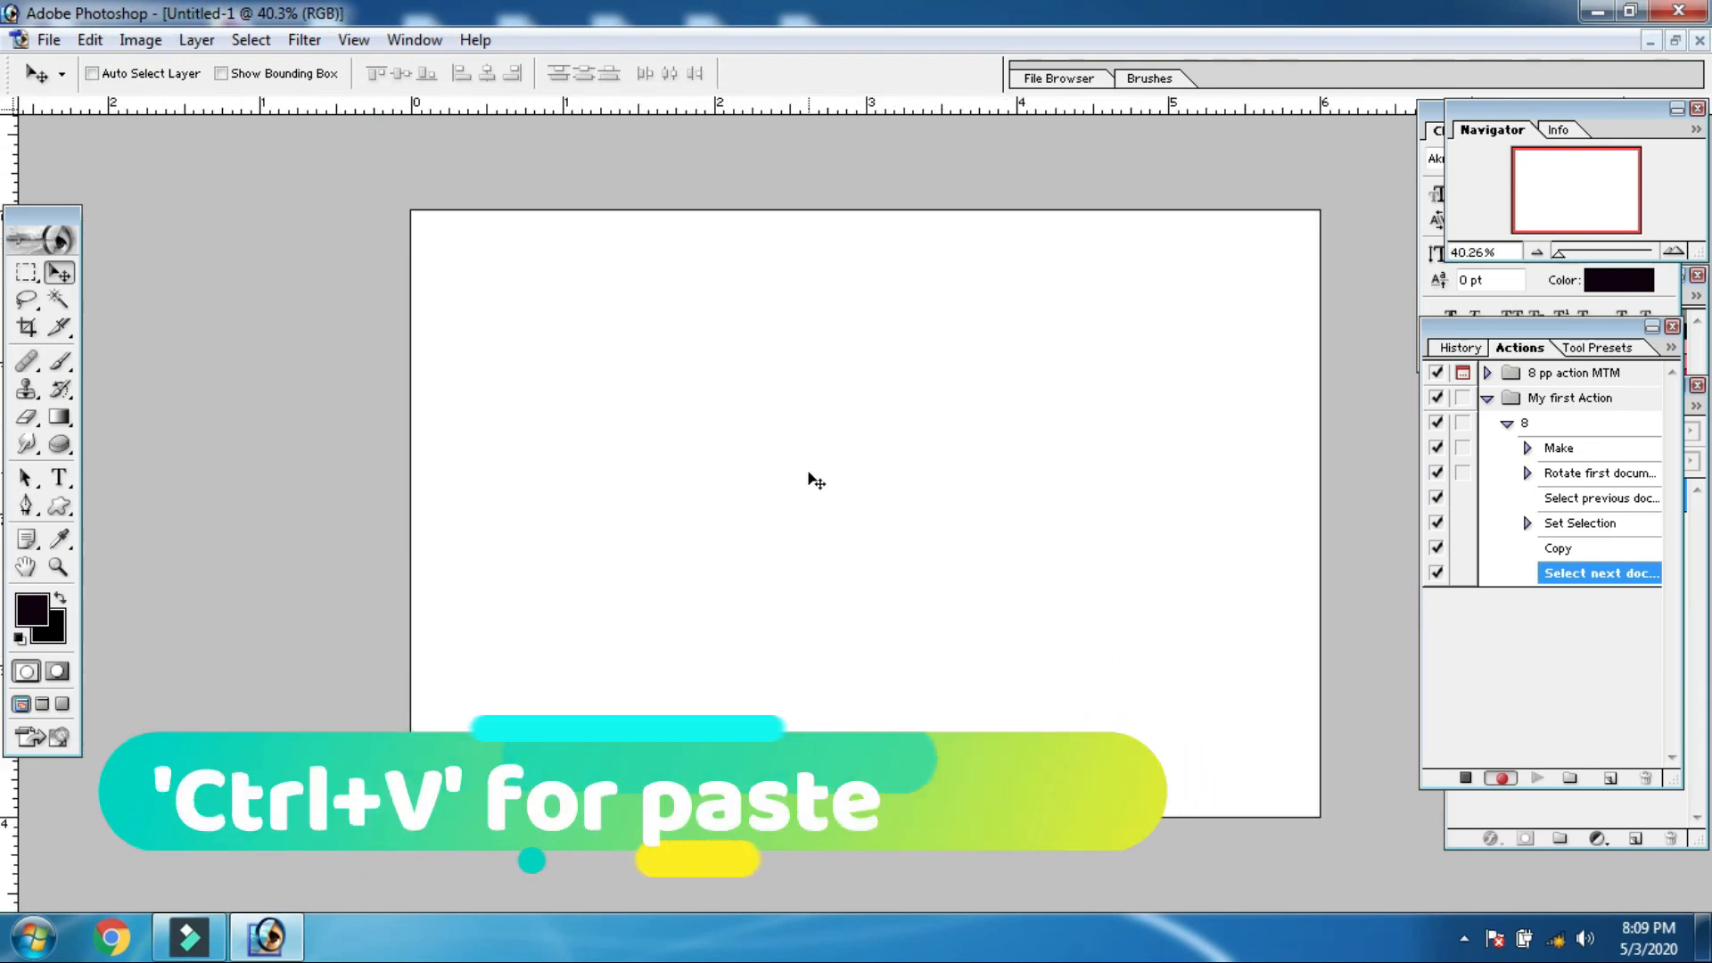
key("ctrl+v")
left_click_drag(863, 499, 731, 443)
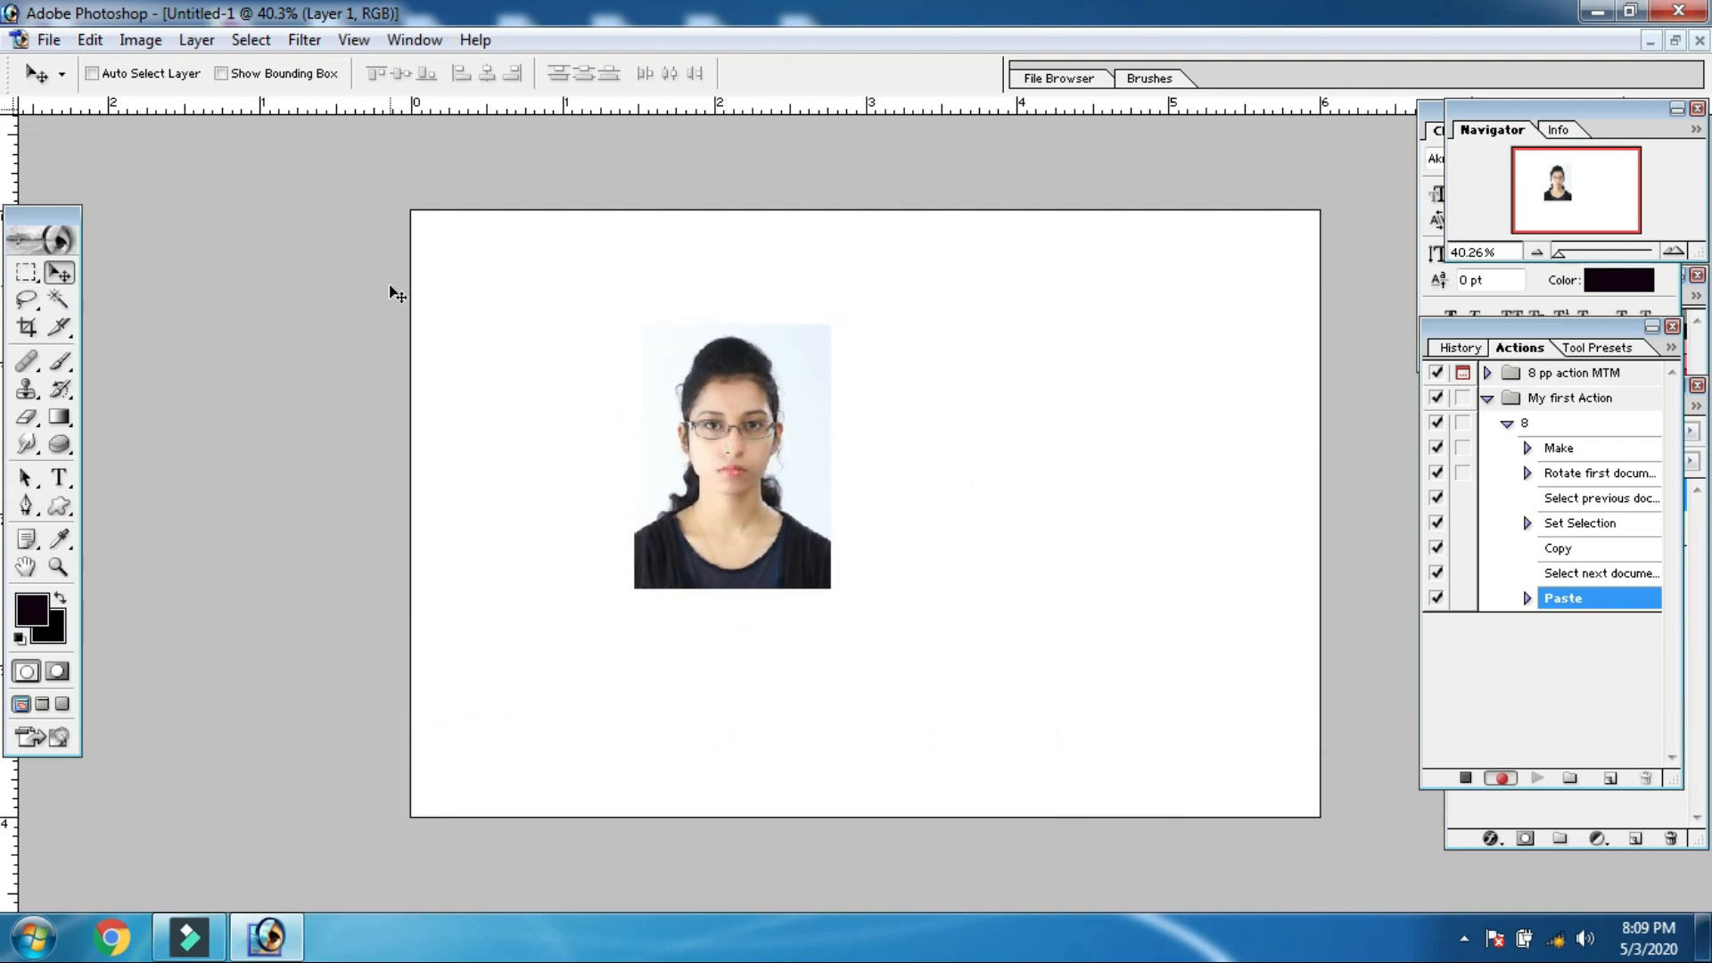
Add a 5 px centred stroke around the pasted photo in near-black colour 010E01, with Normal blending and 100% opacity.
left_click(90, 40)
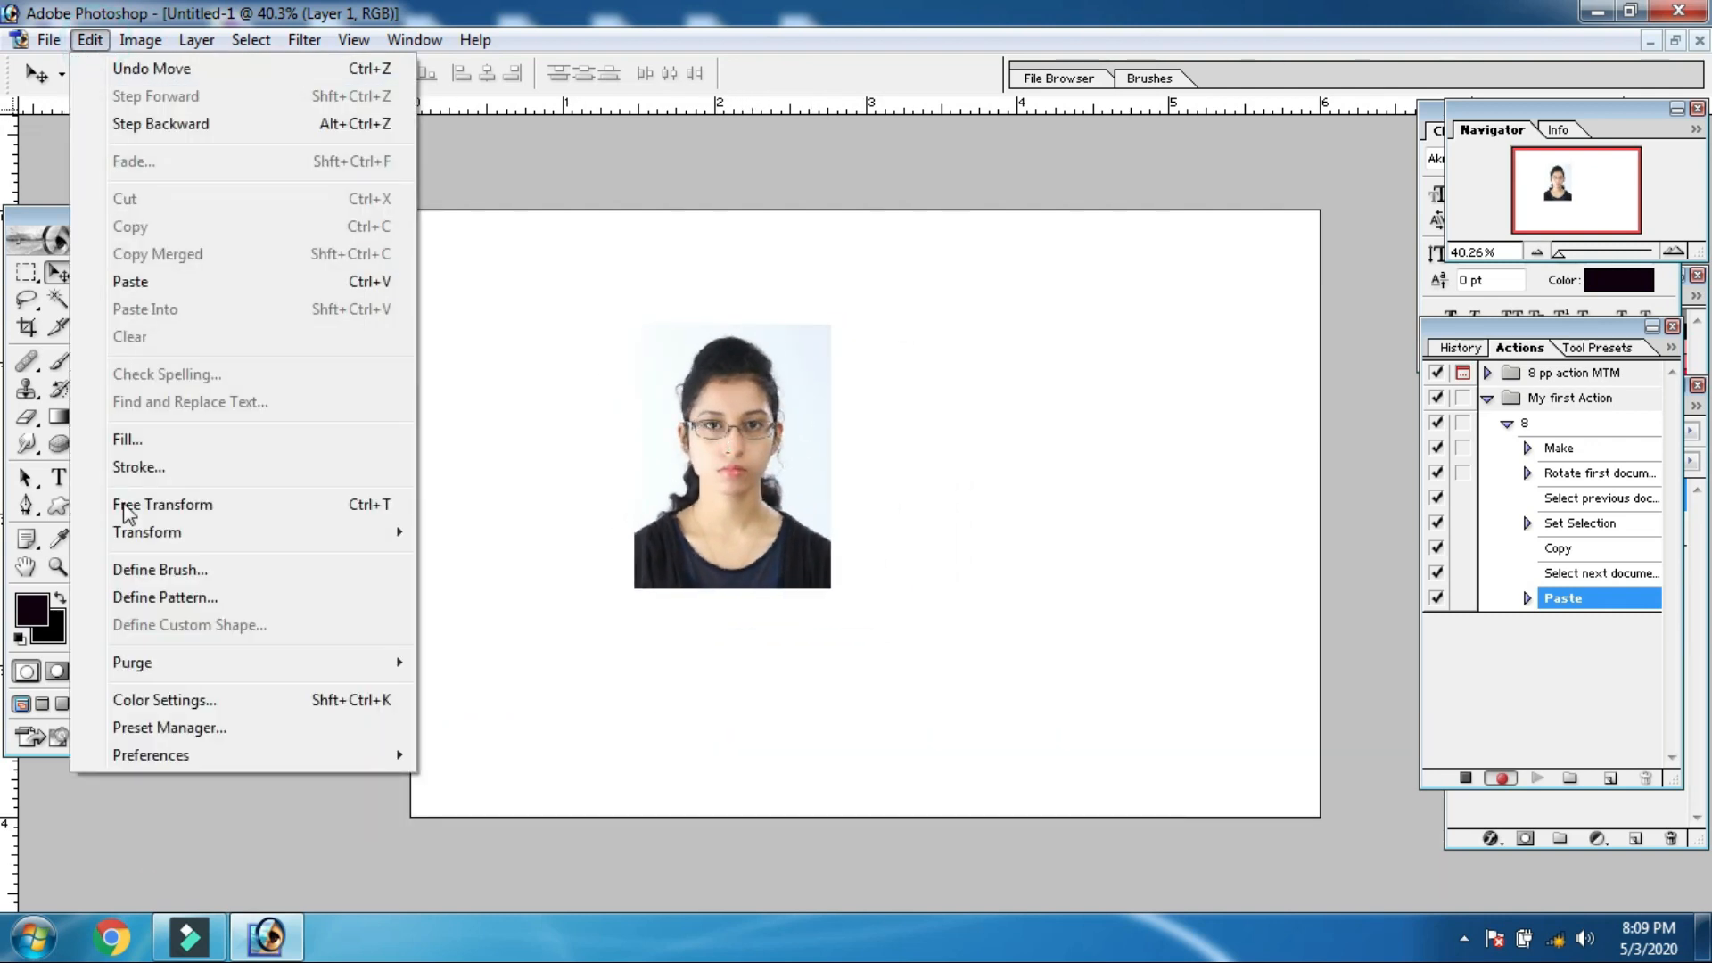
left_click(154, 479)
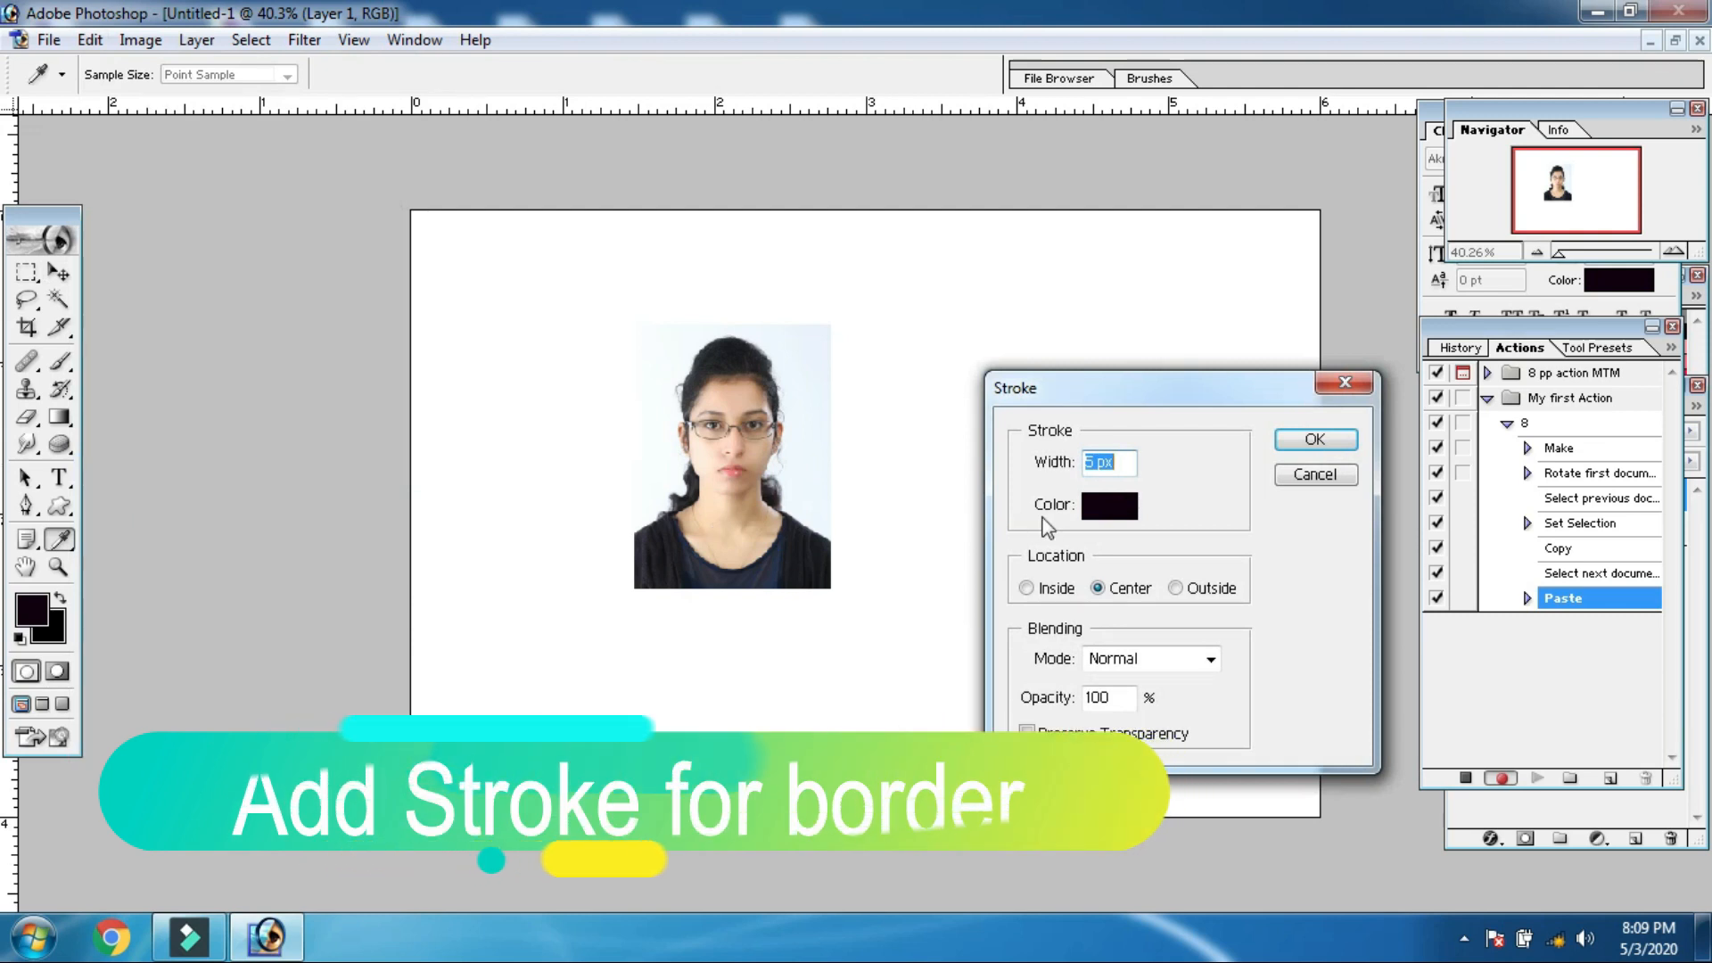
left_click(1096, 459)
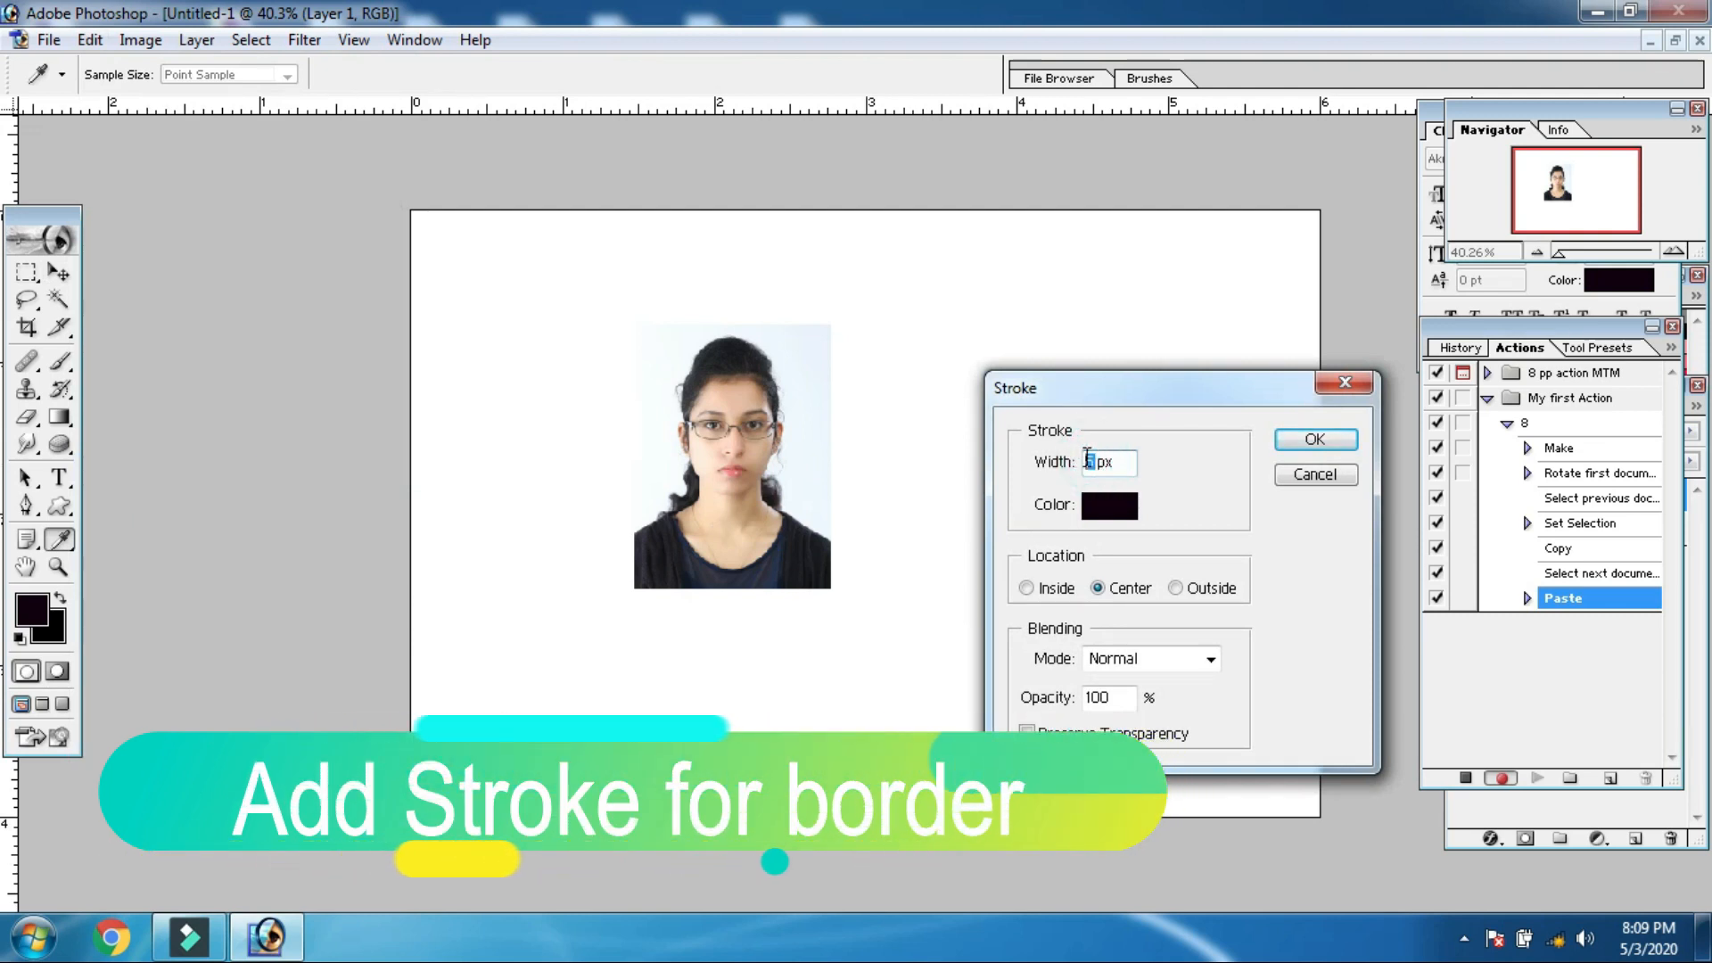
left_click(1112, 506)
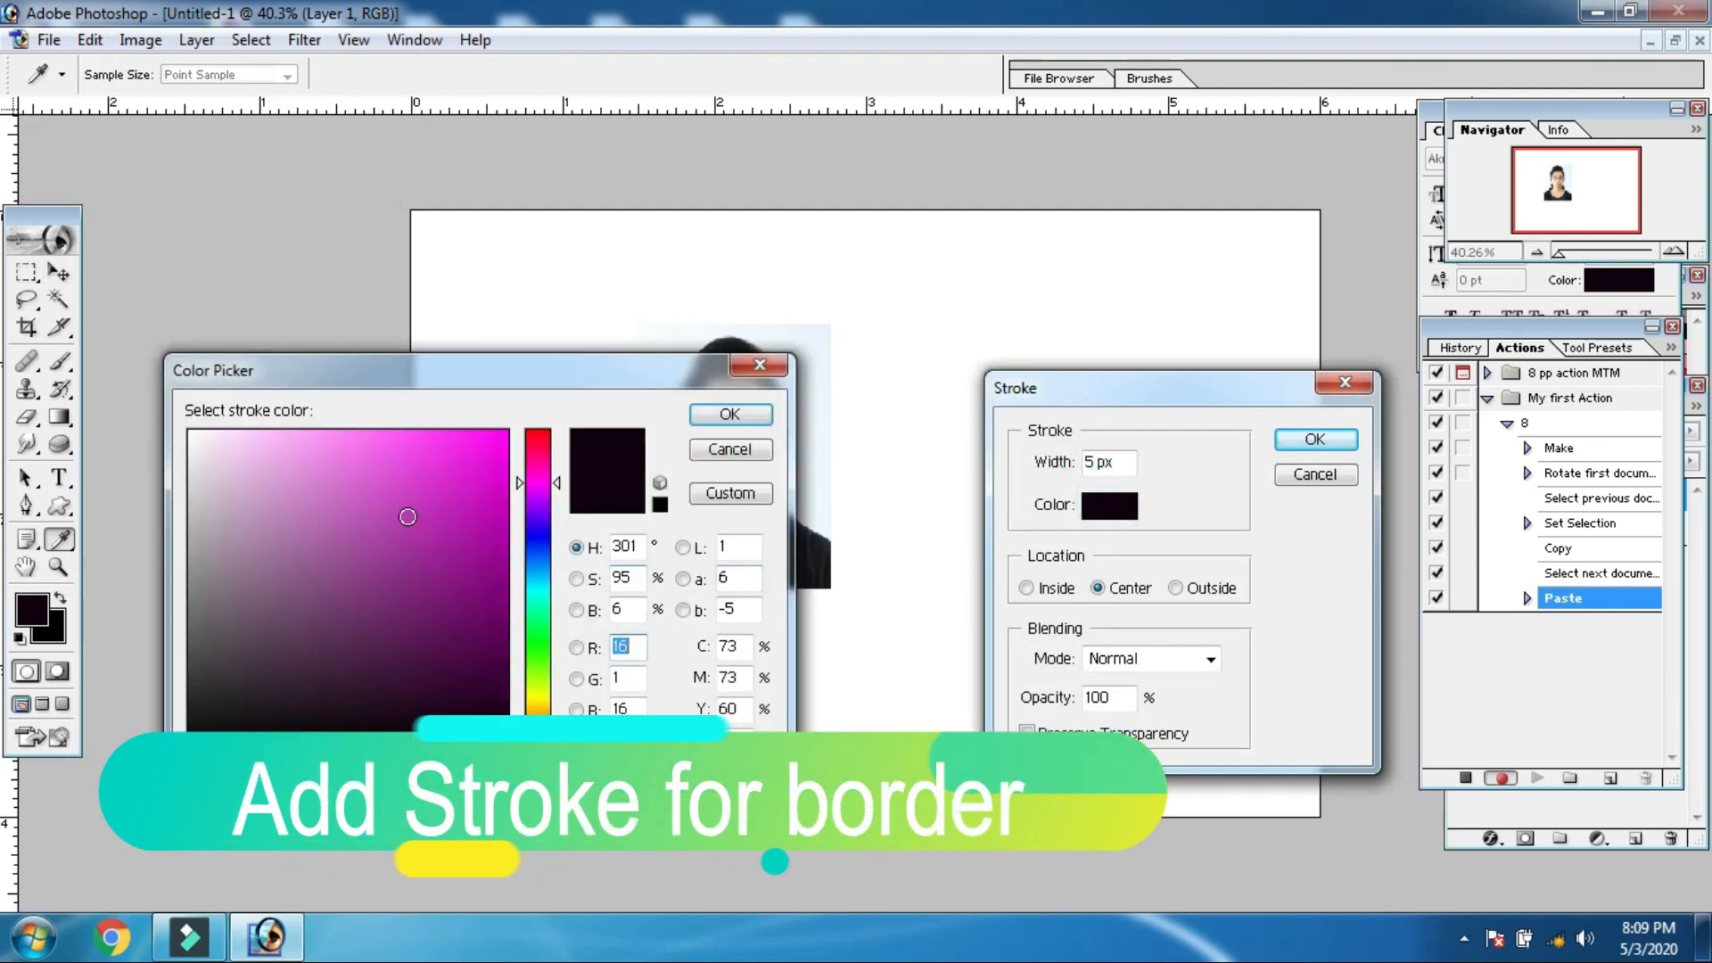
left_click_drag(473, 484, 485, 550)
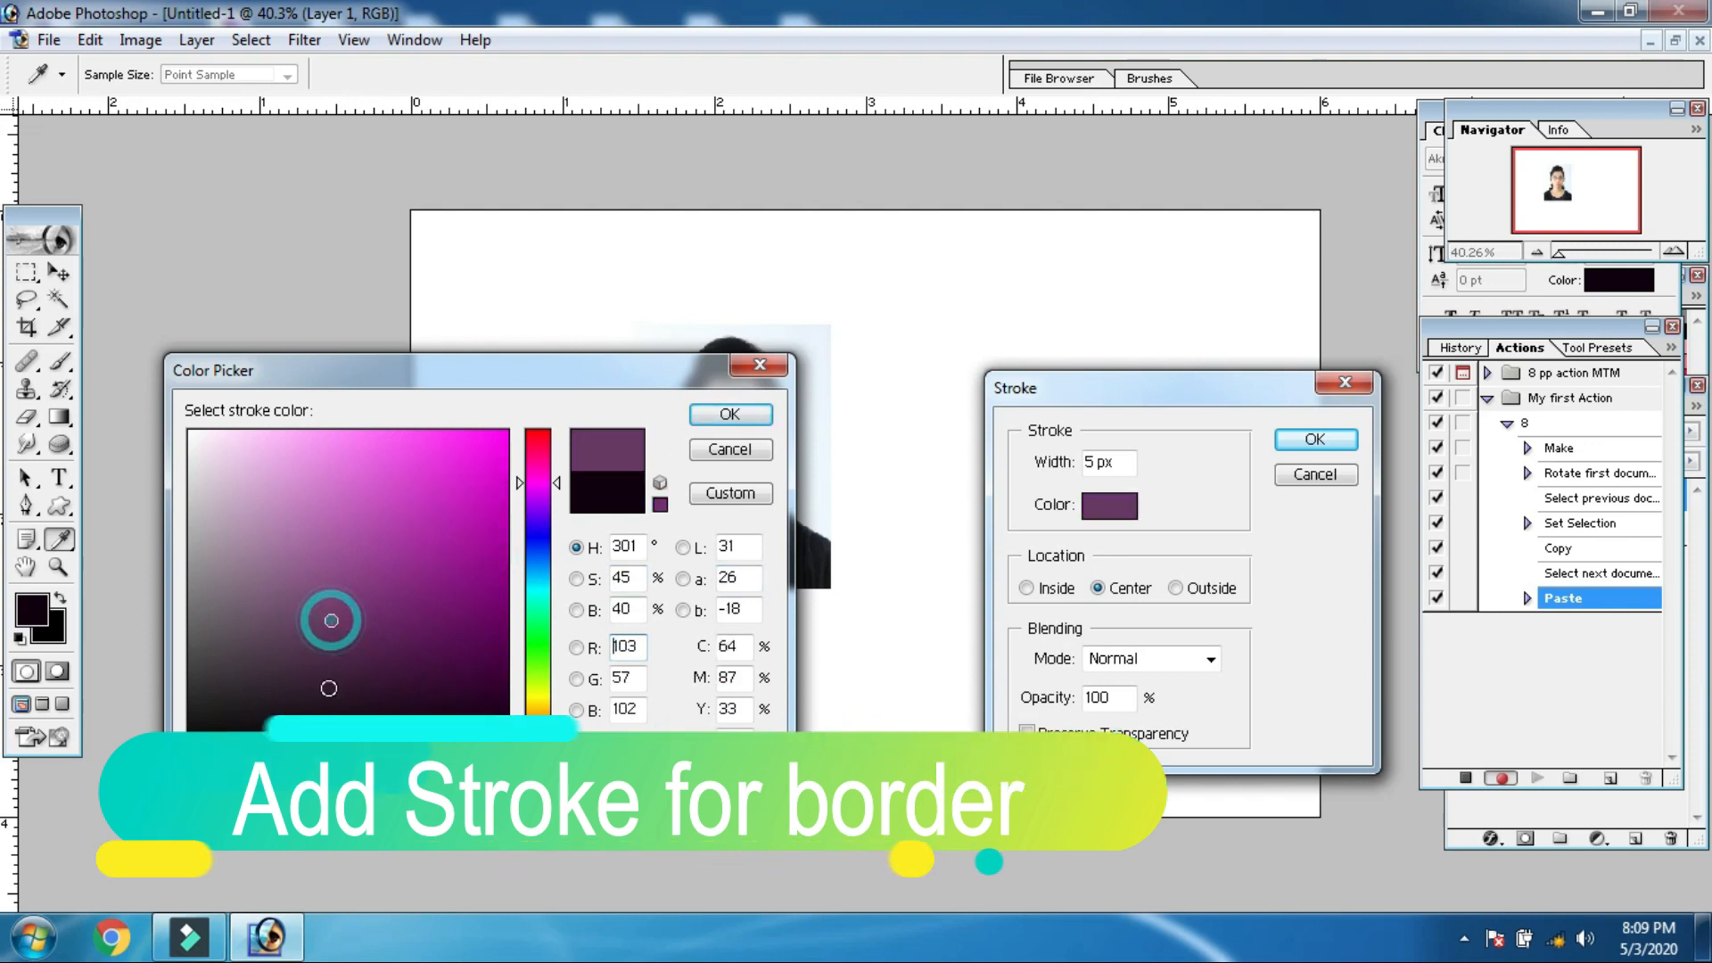
left_click(538, 640)
left_click(474, 473)
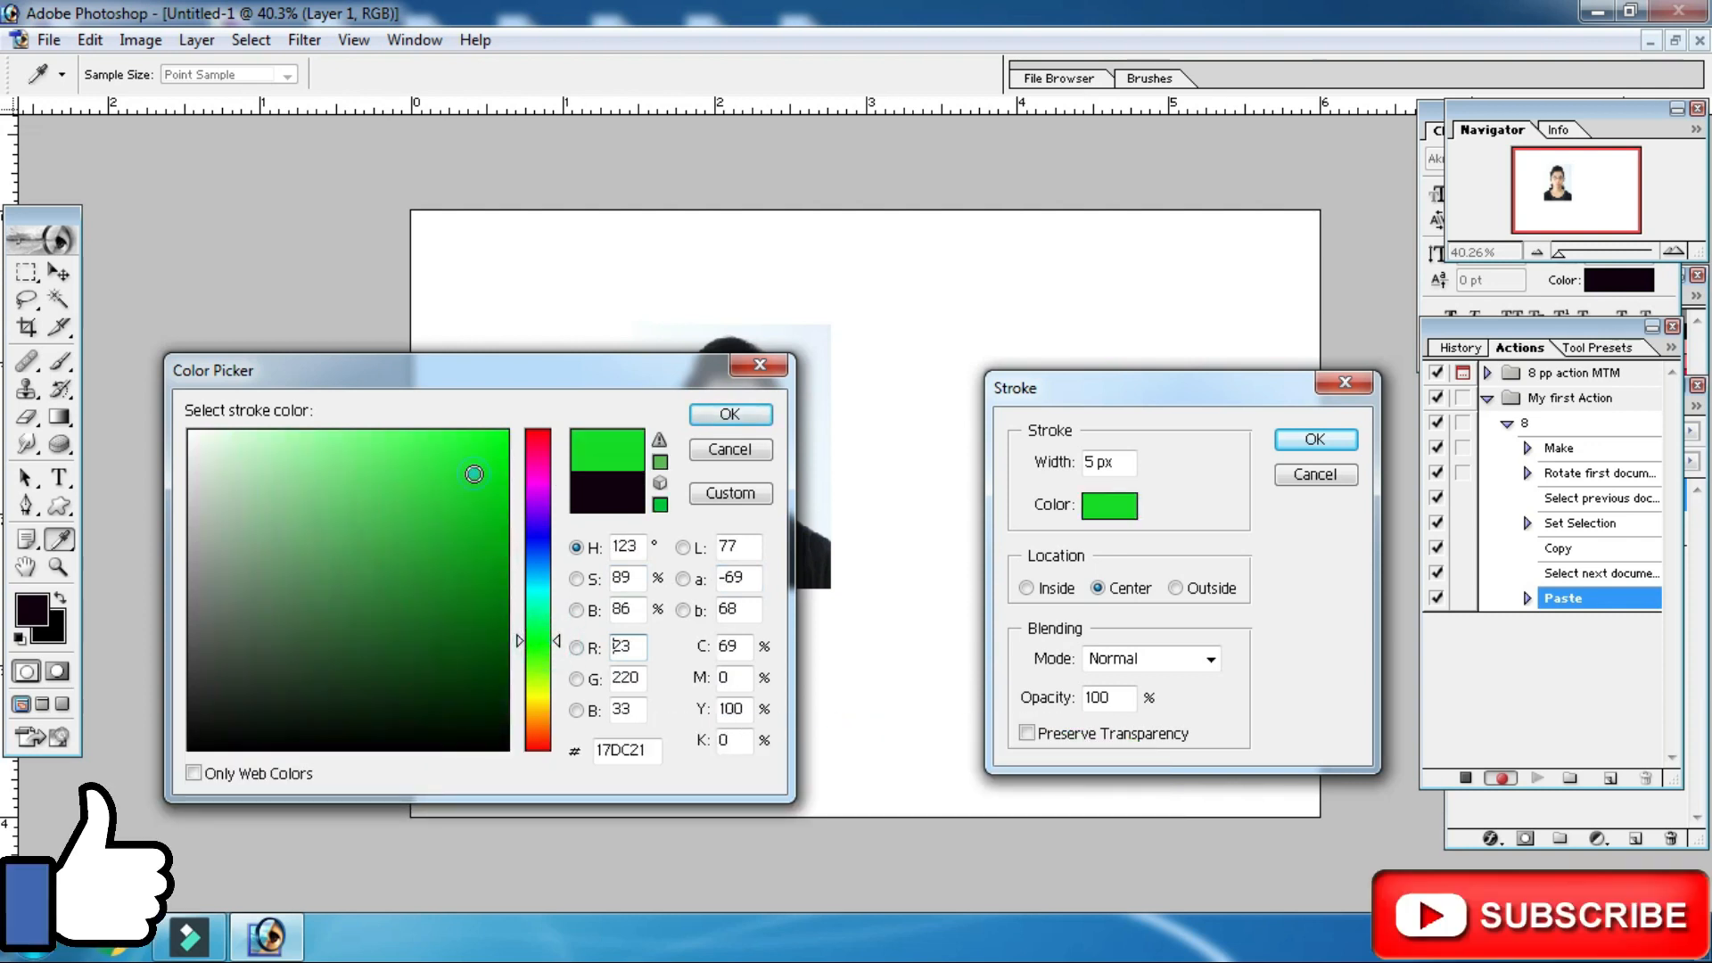
left_click(485, 546)
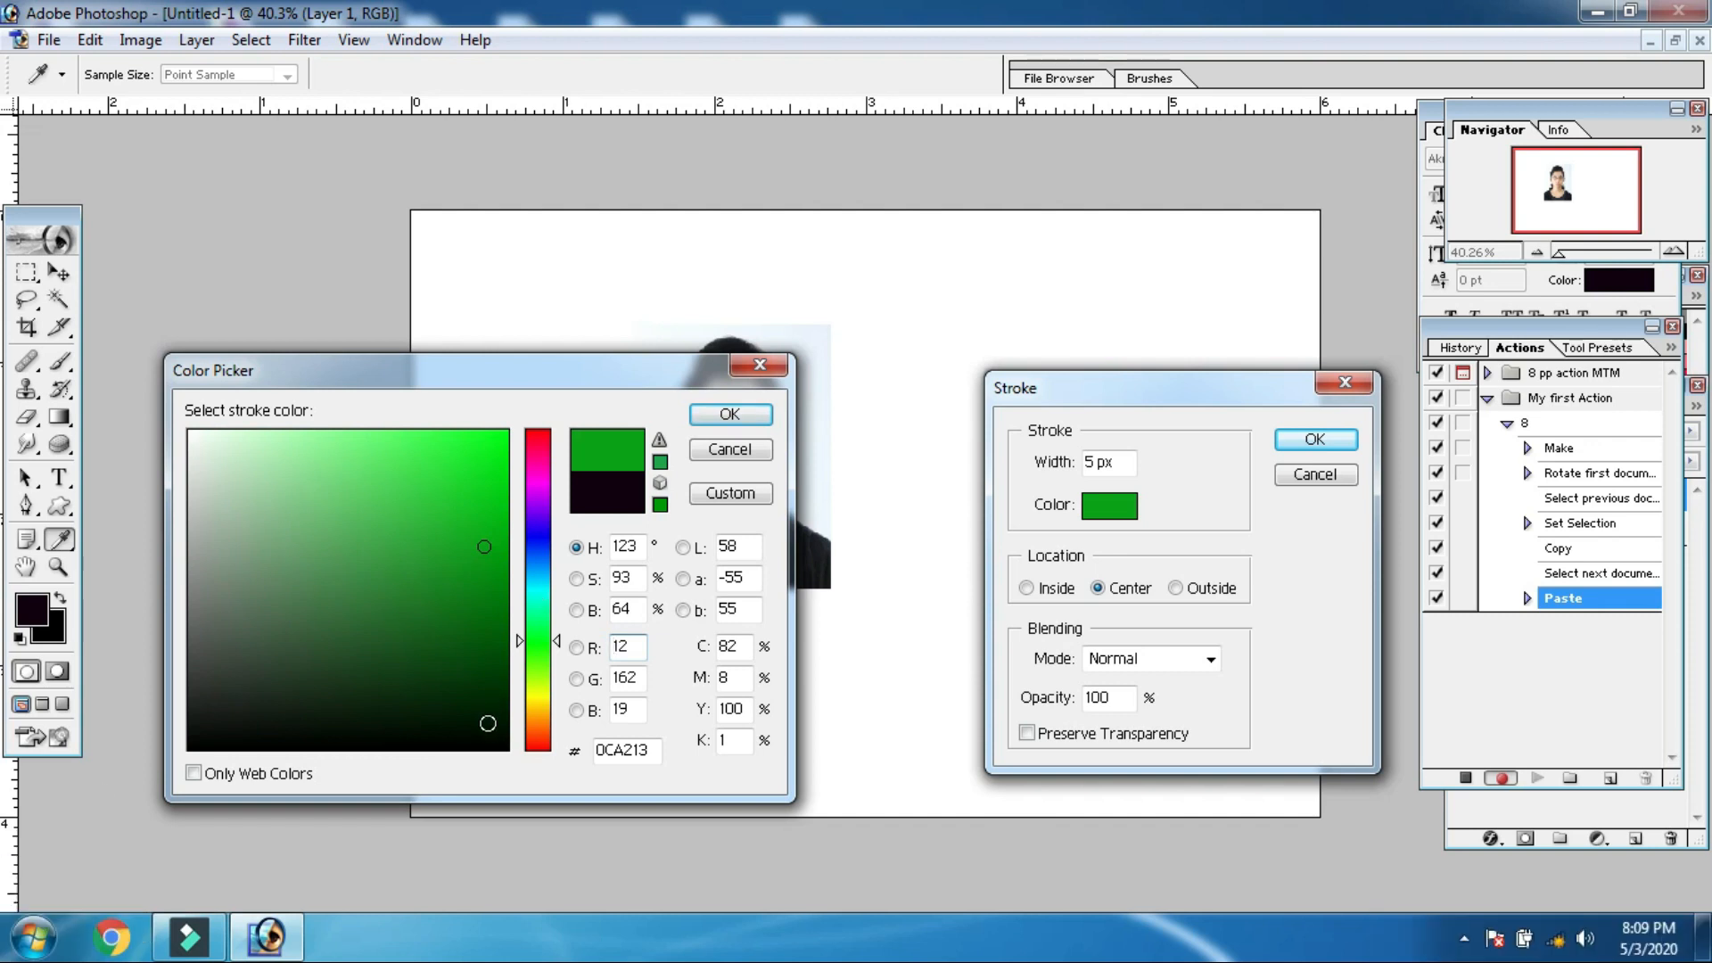
left_click(486, 719)
left_click(493, 731)
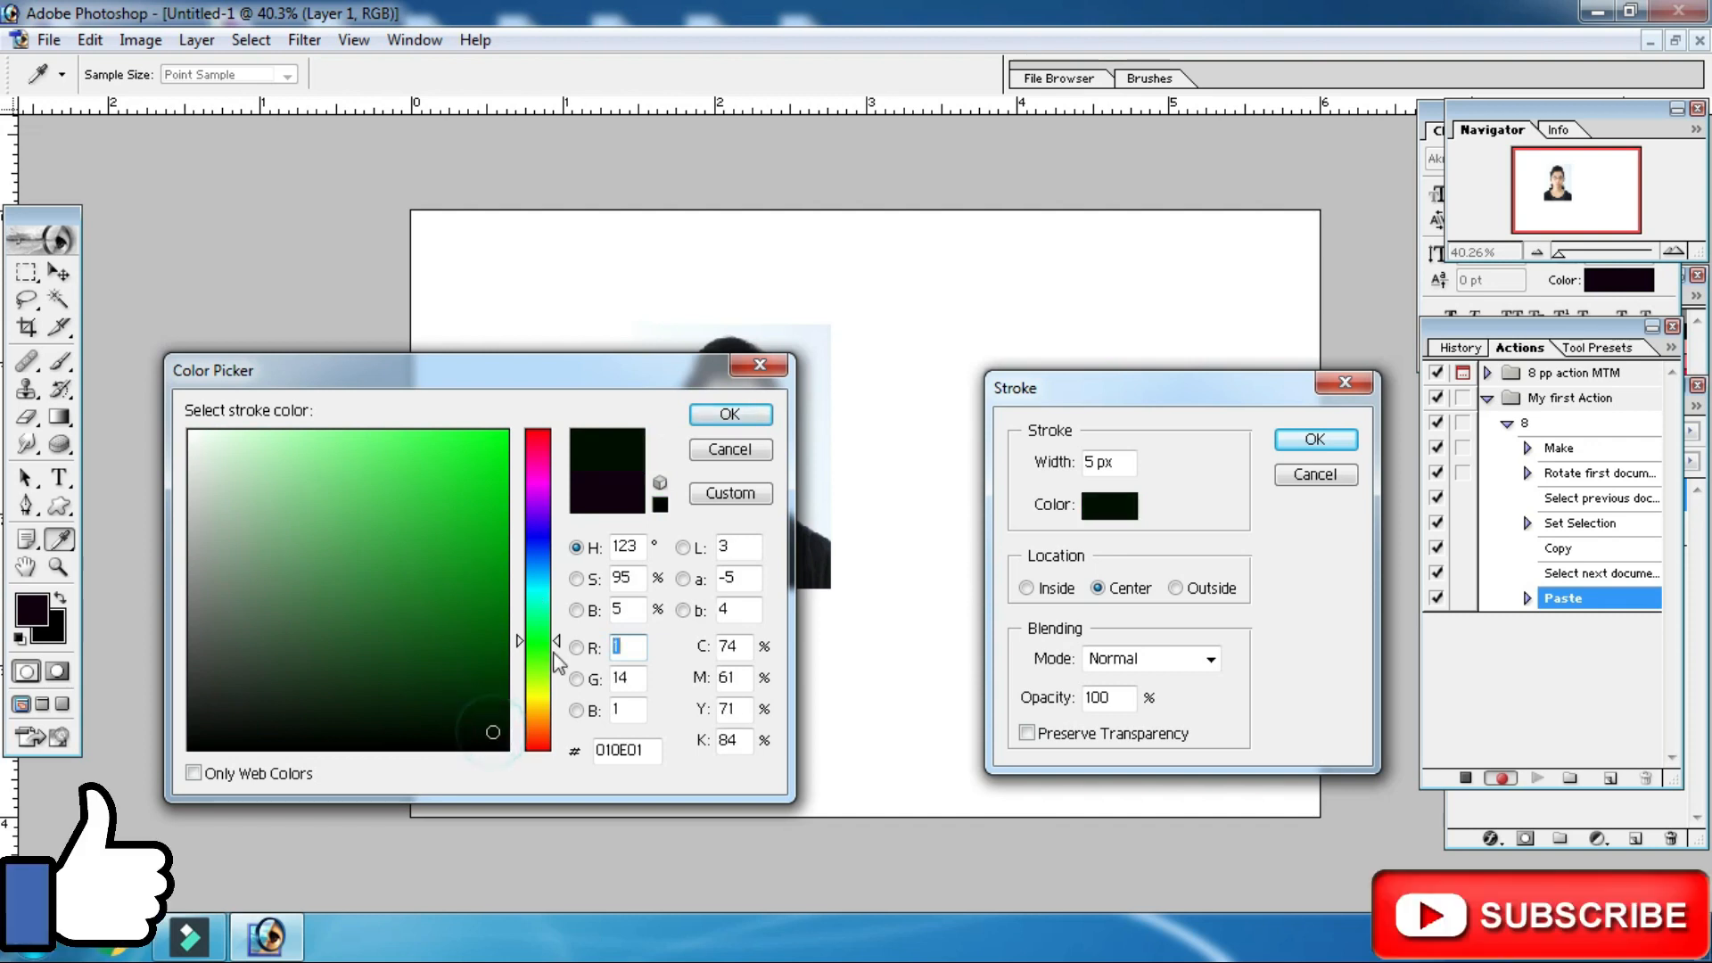
left_click(727, 414)
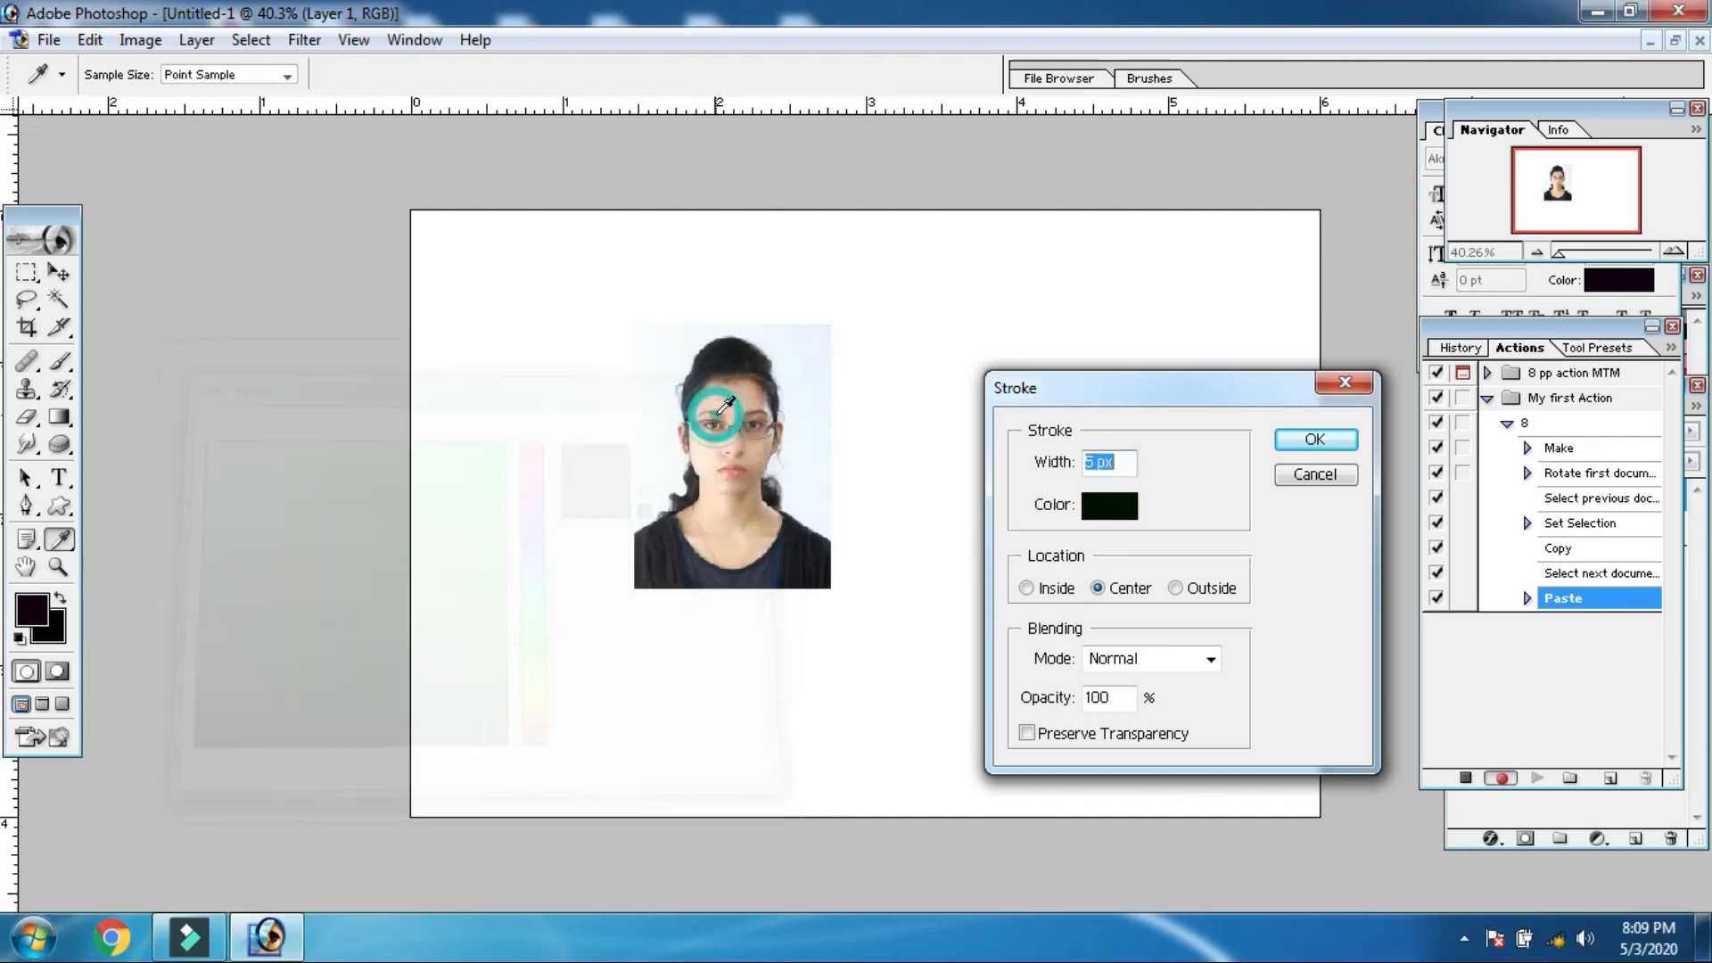
left_click(1316, 440)
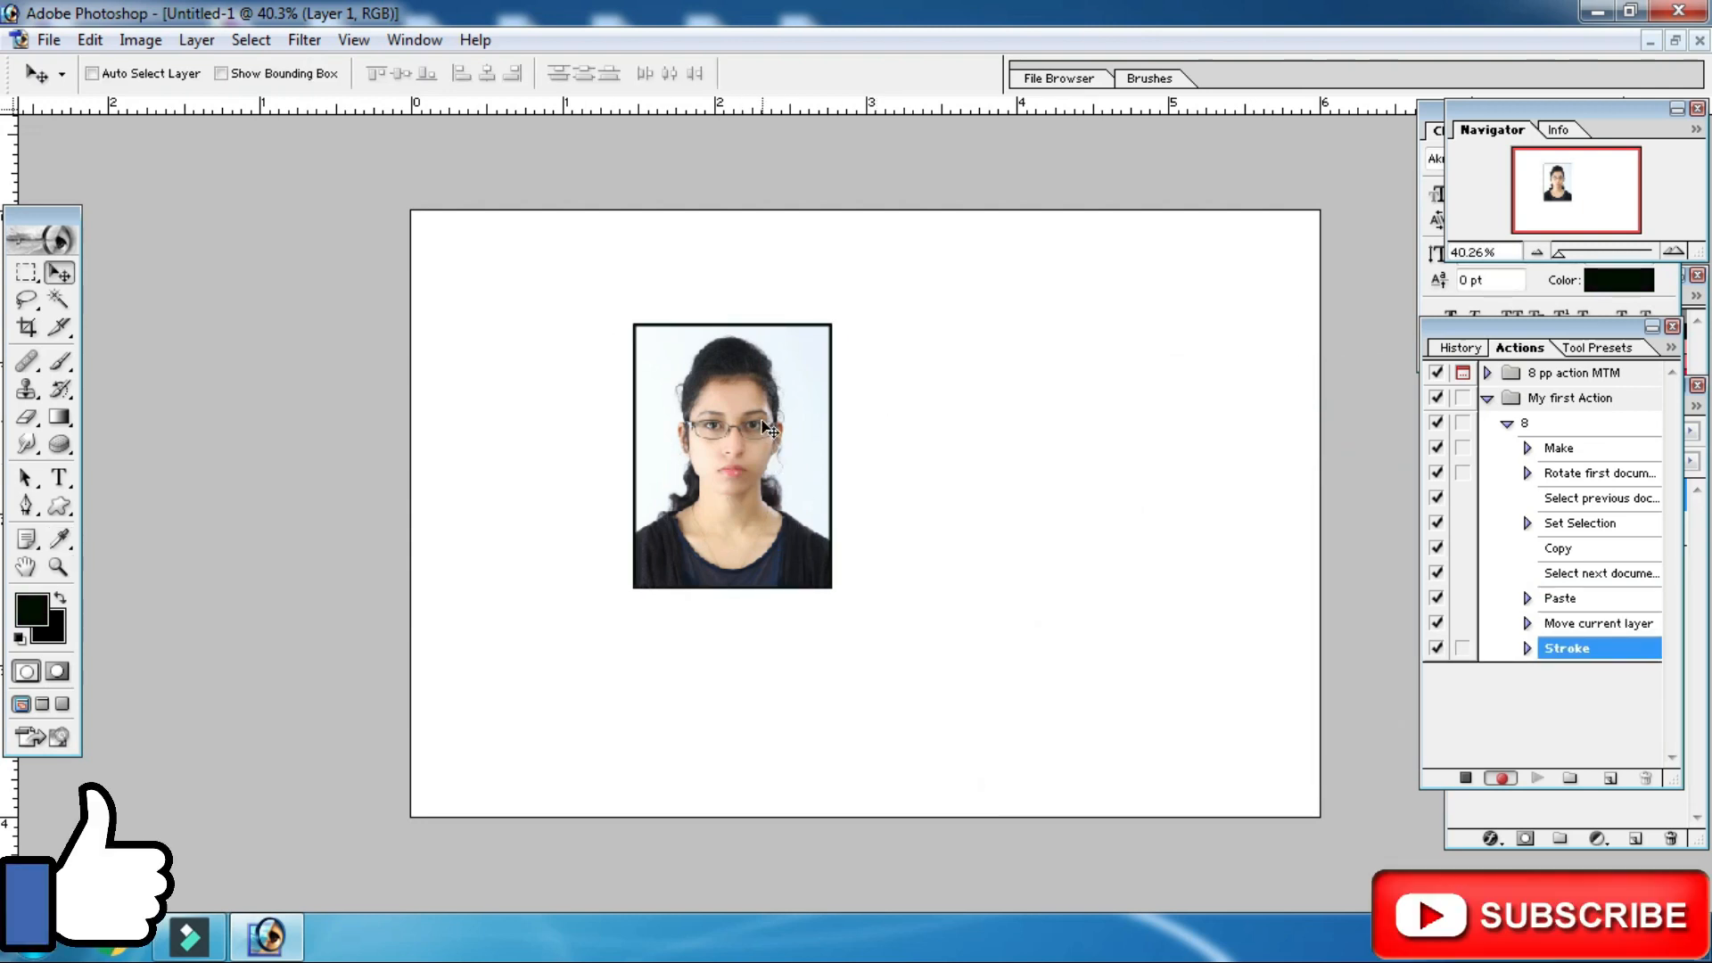
Move the bordered photo to the sheet's upper-left corner and duplicate it into two evenly spaced rows of four.
left_click_drag(699, 437, 507, 369)
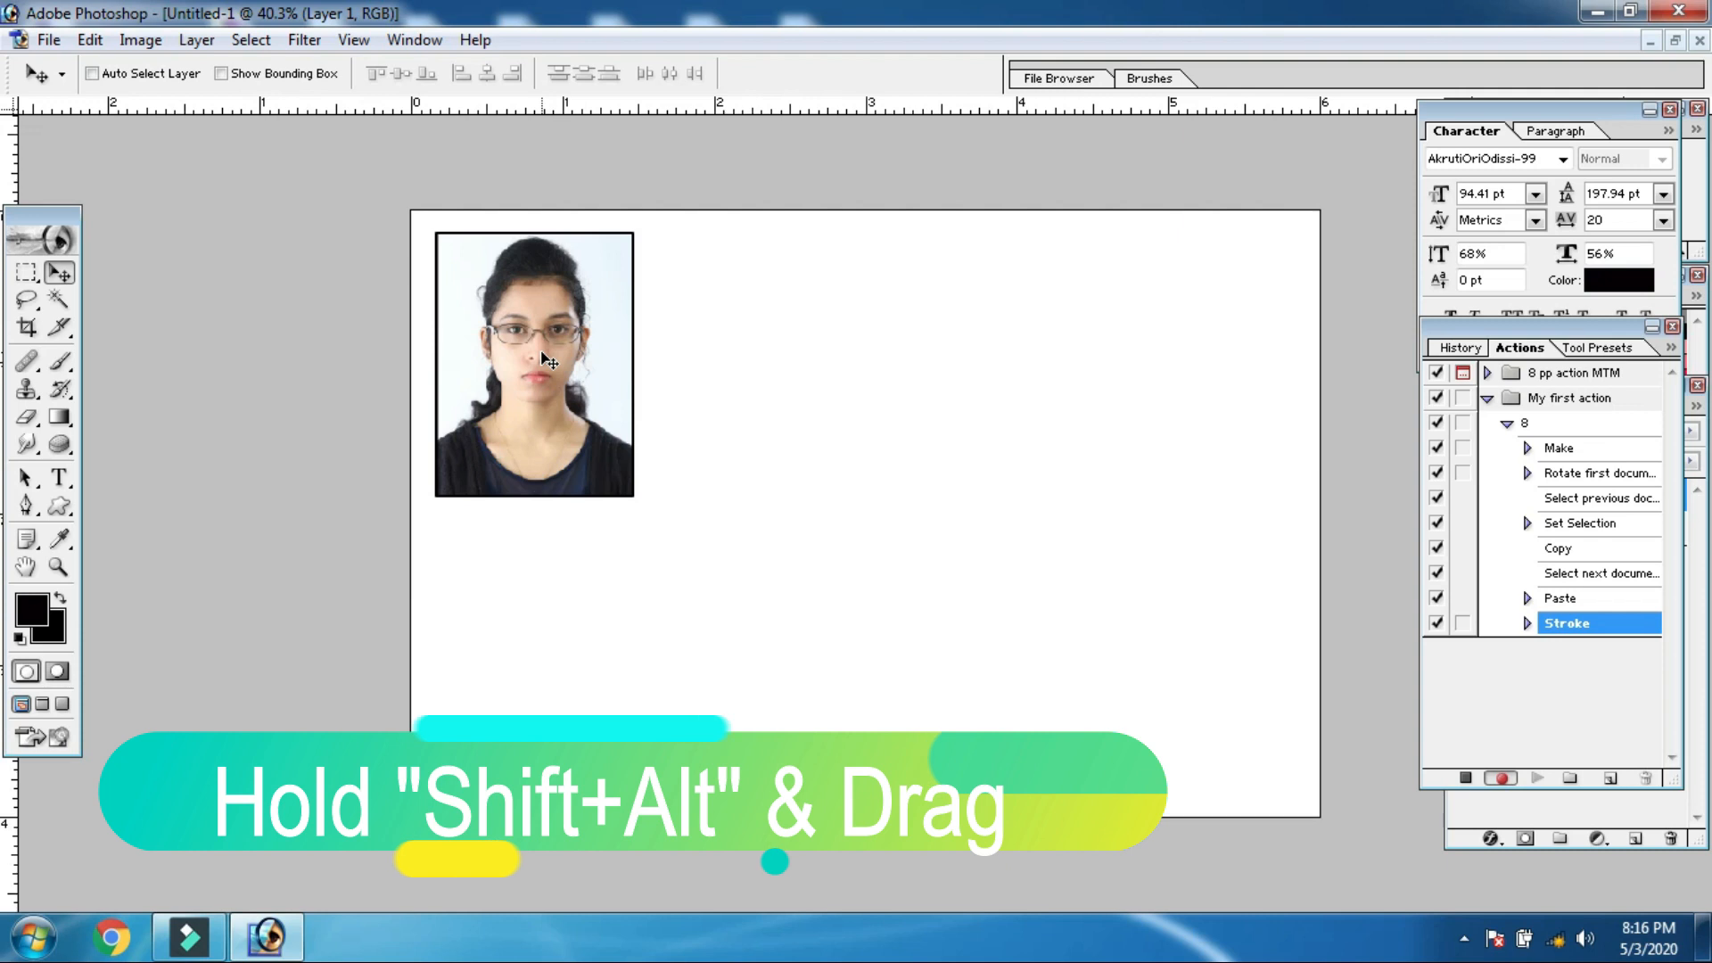
left_click_drag(550, 363, 1215, 366)
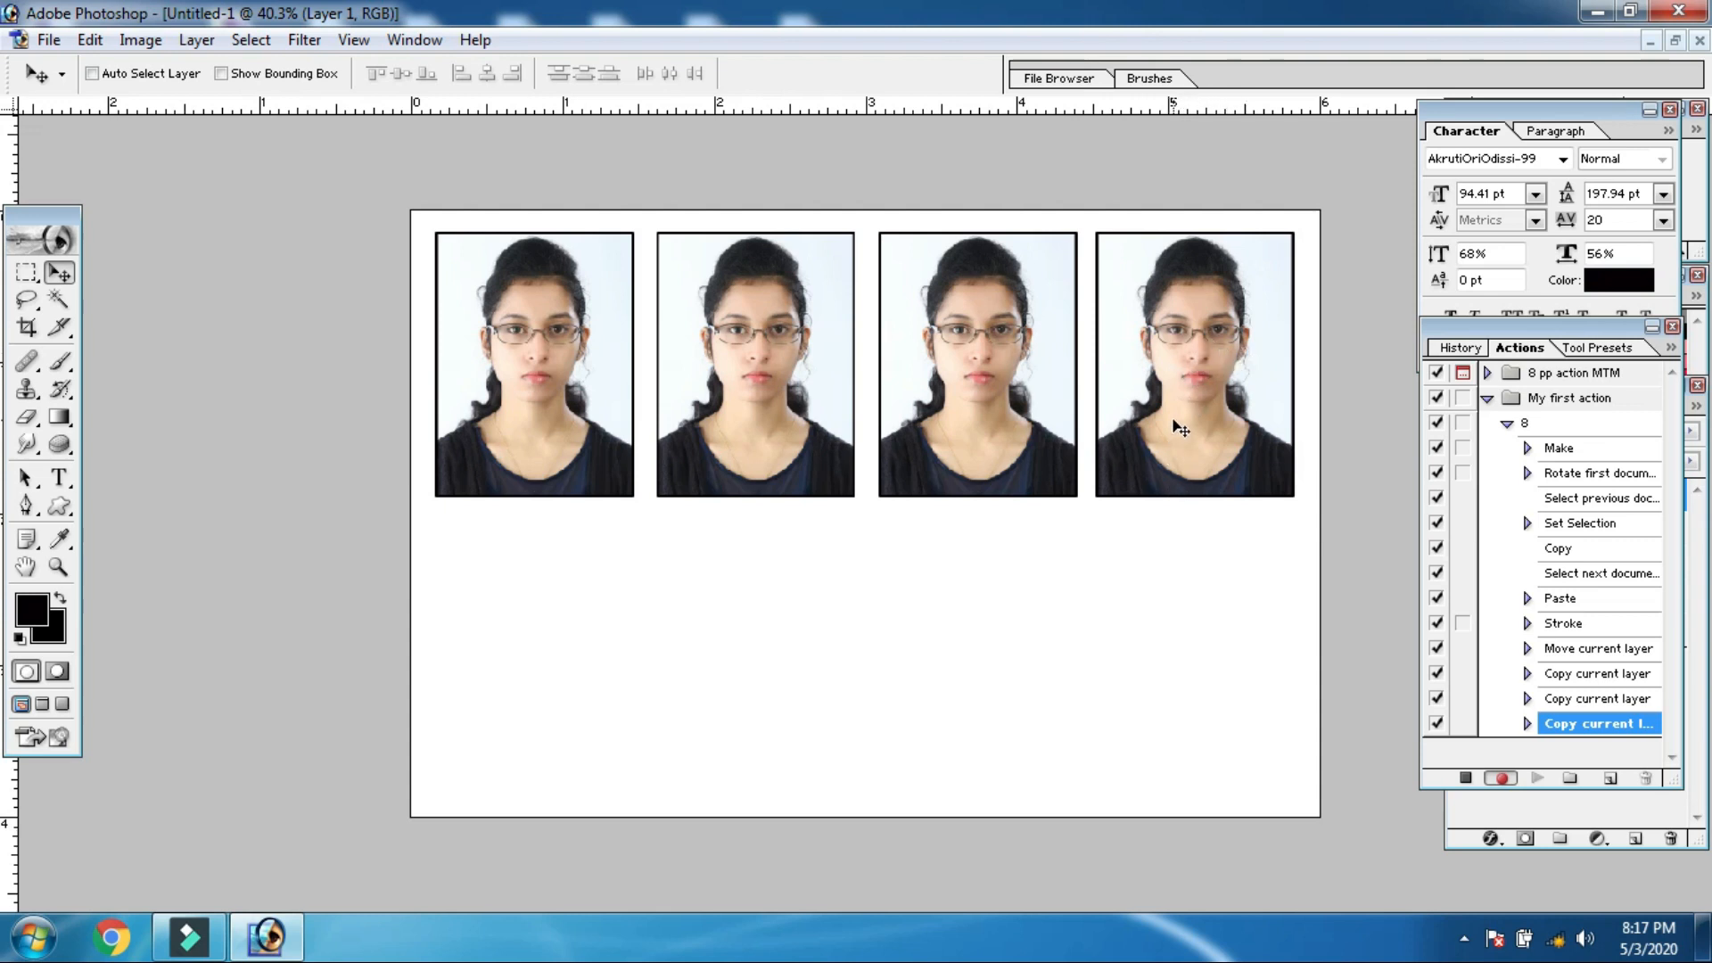
left_click_drag(1174, 384, 1174, 671)
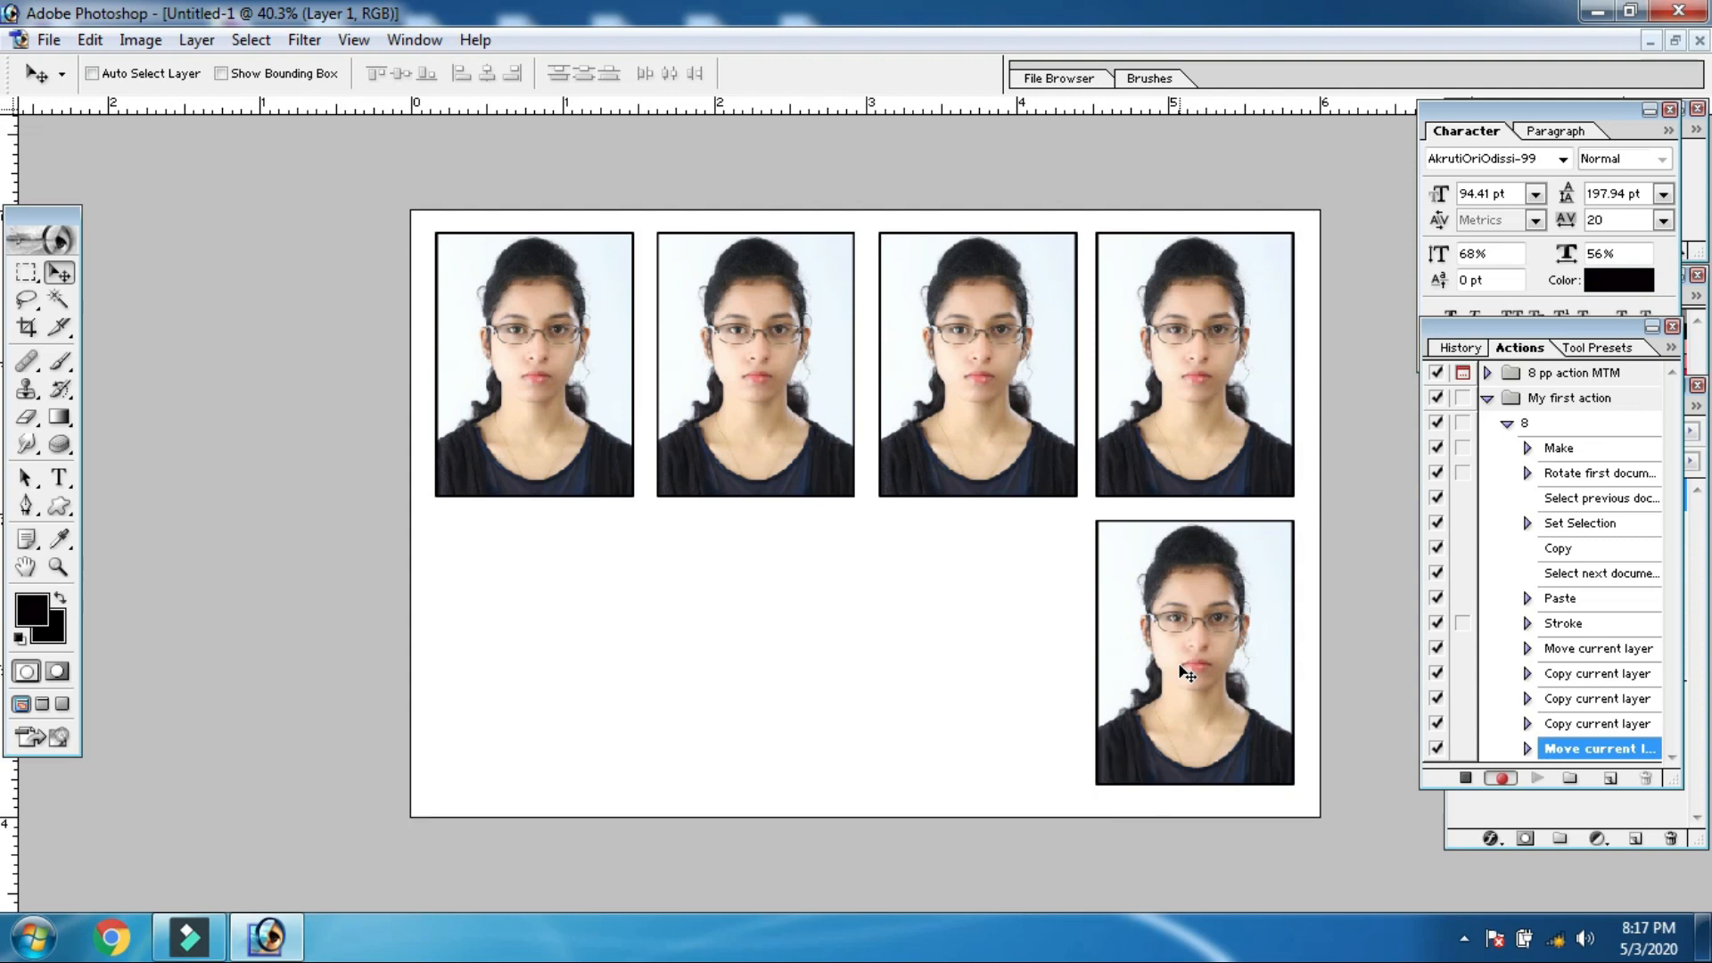
left_click_drag(1187, 674, 1187, 676, "alt")
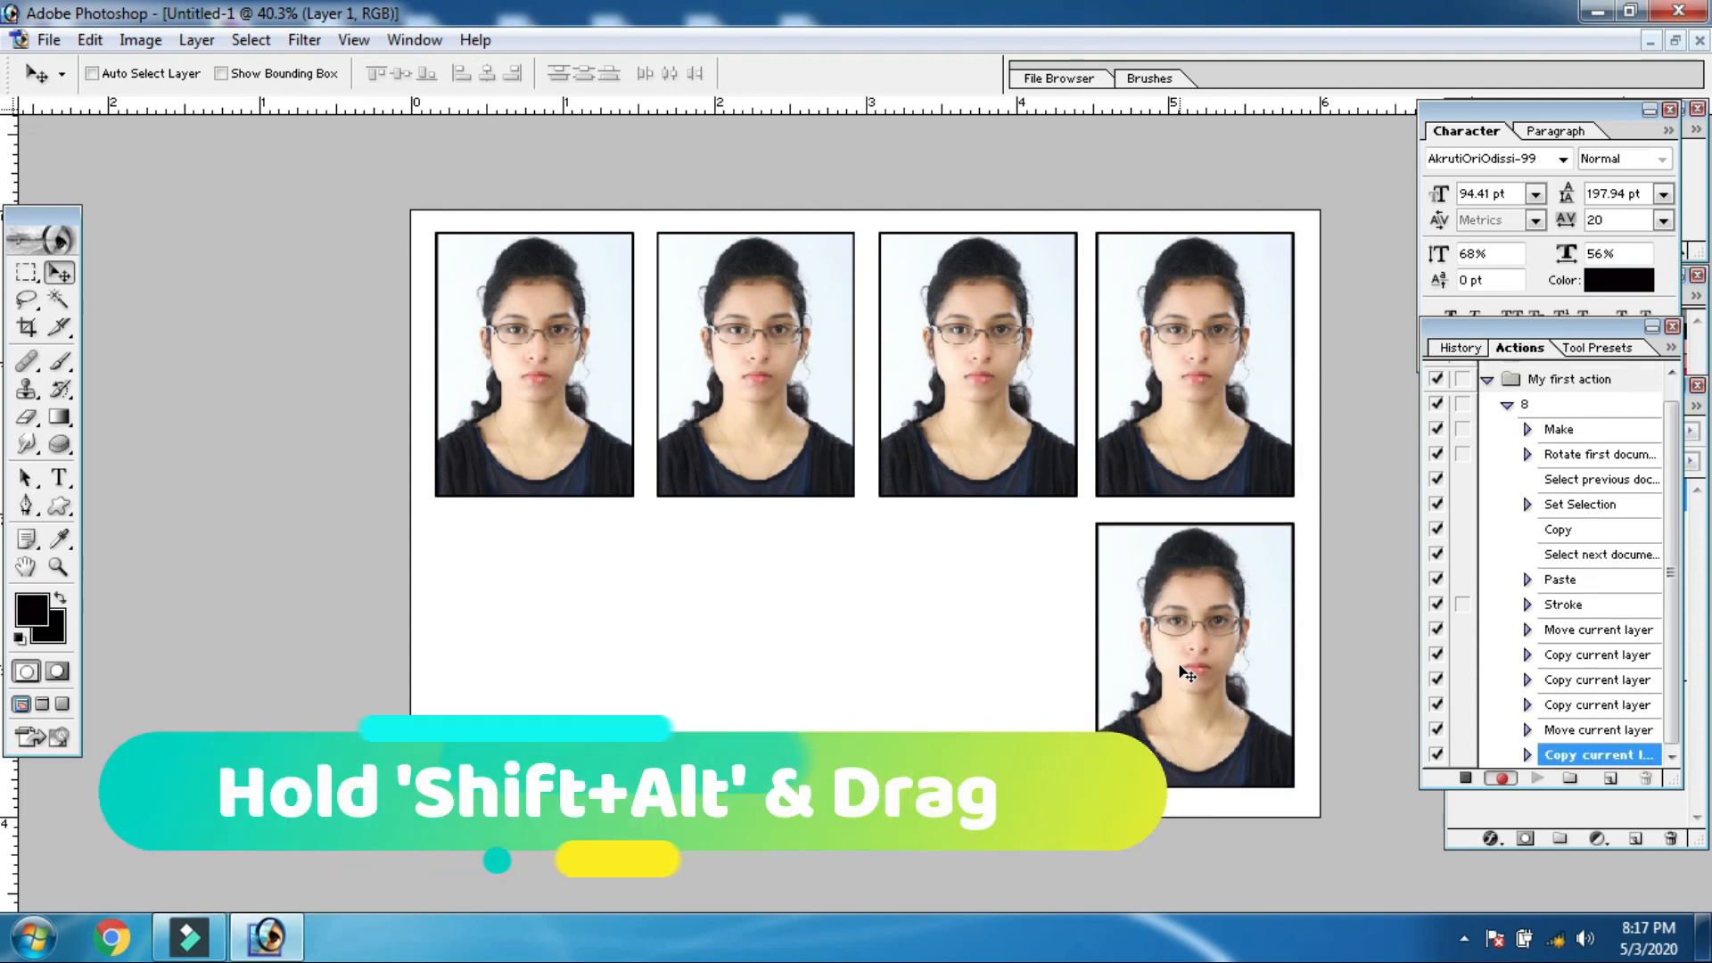
left_click_drag(1181, 671, 533, 682, "shift")
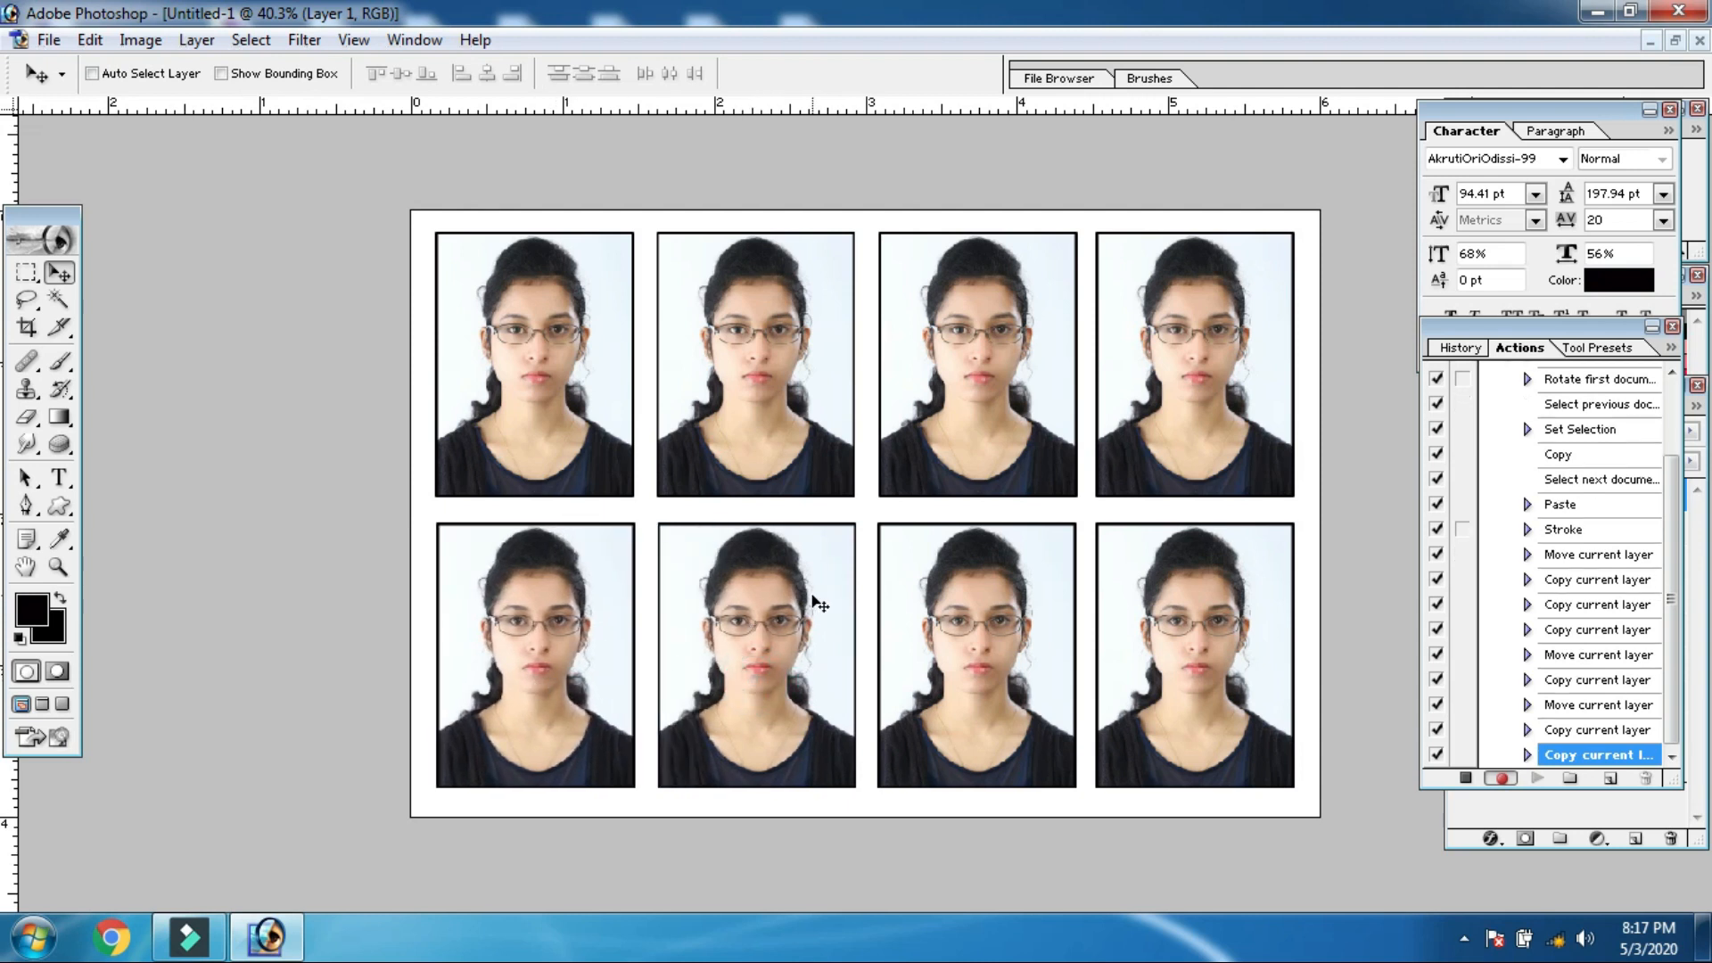
Stop recording the action and close both the sheet and the passport photo without saving changes.
left_click(1465, 779)
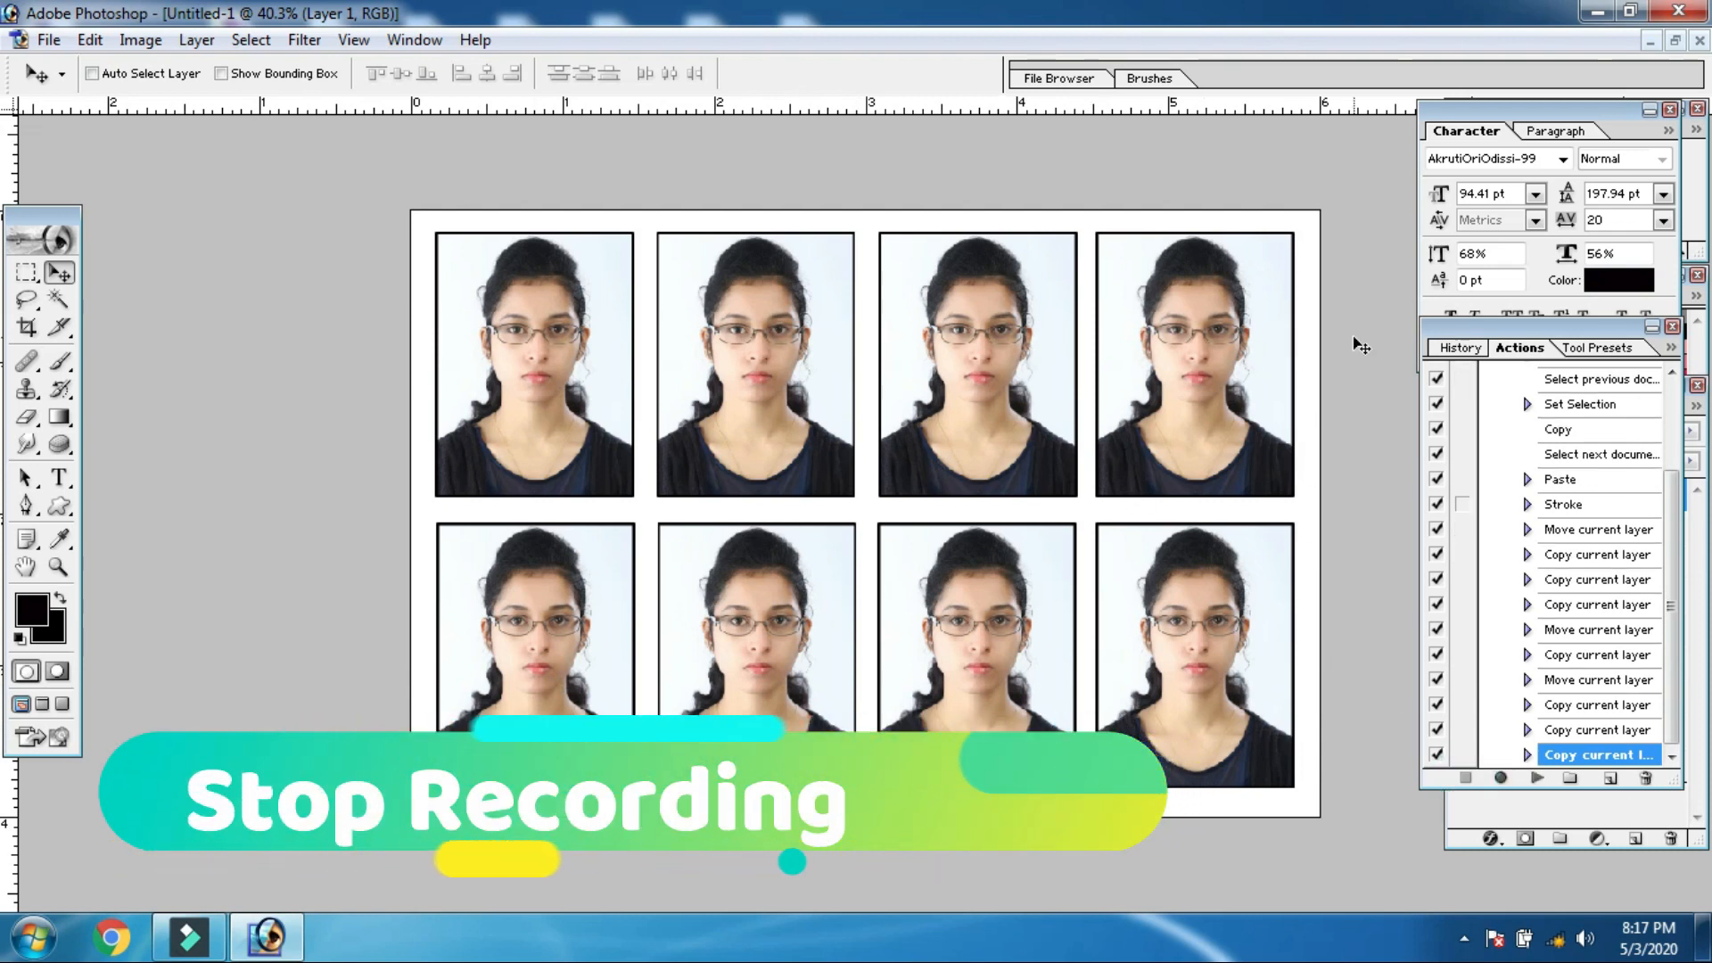
left_click(1699, 40)
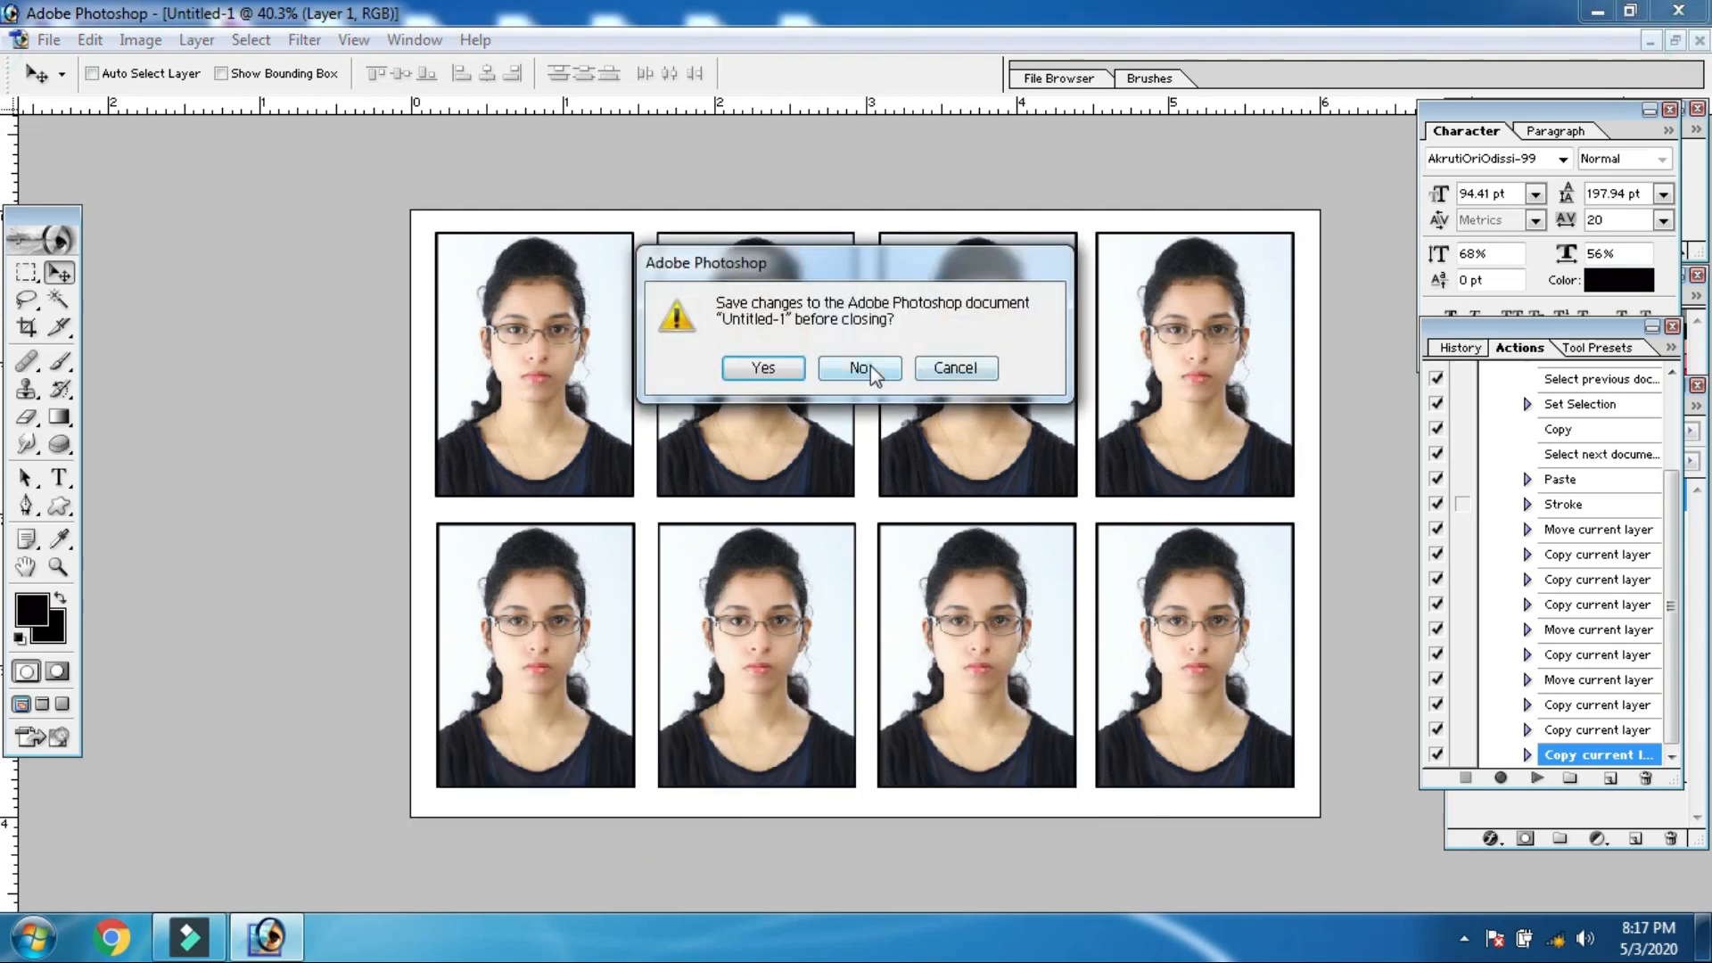
left_click(859, 369)
left_click(1698, 40)
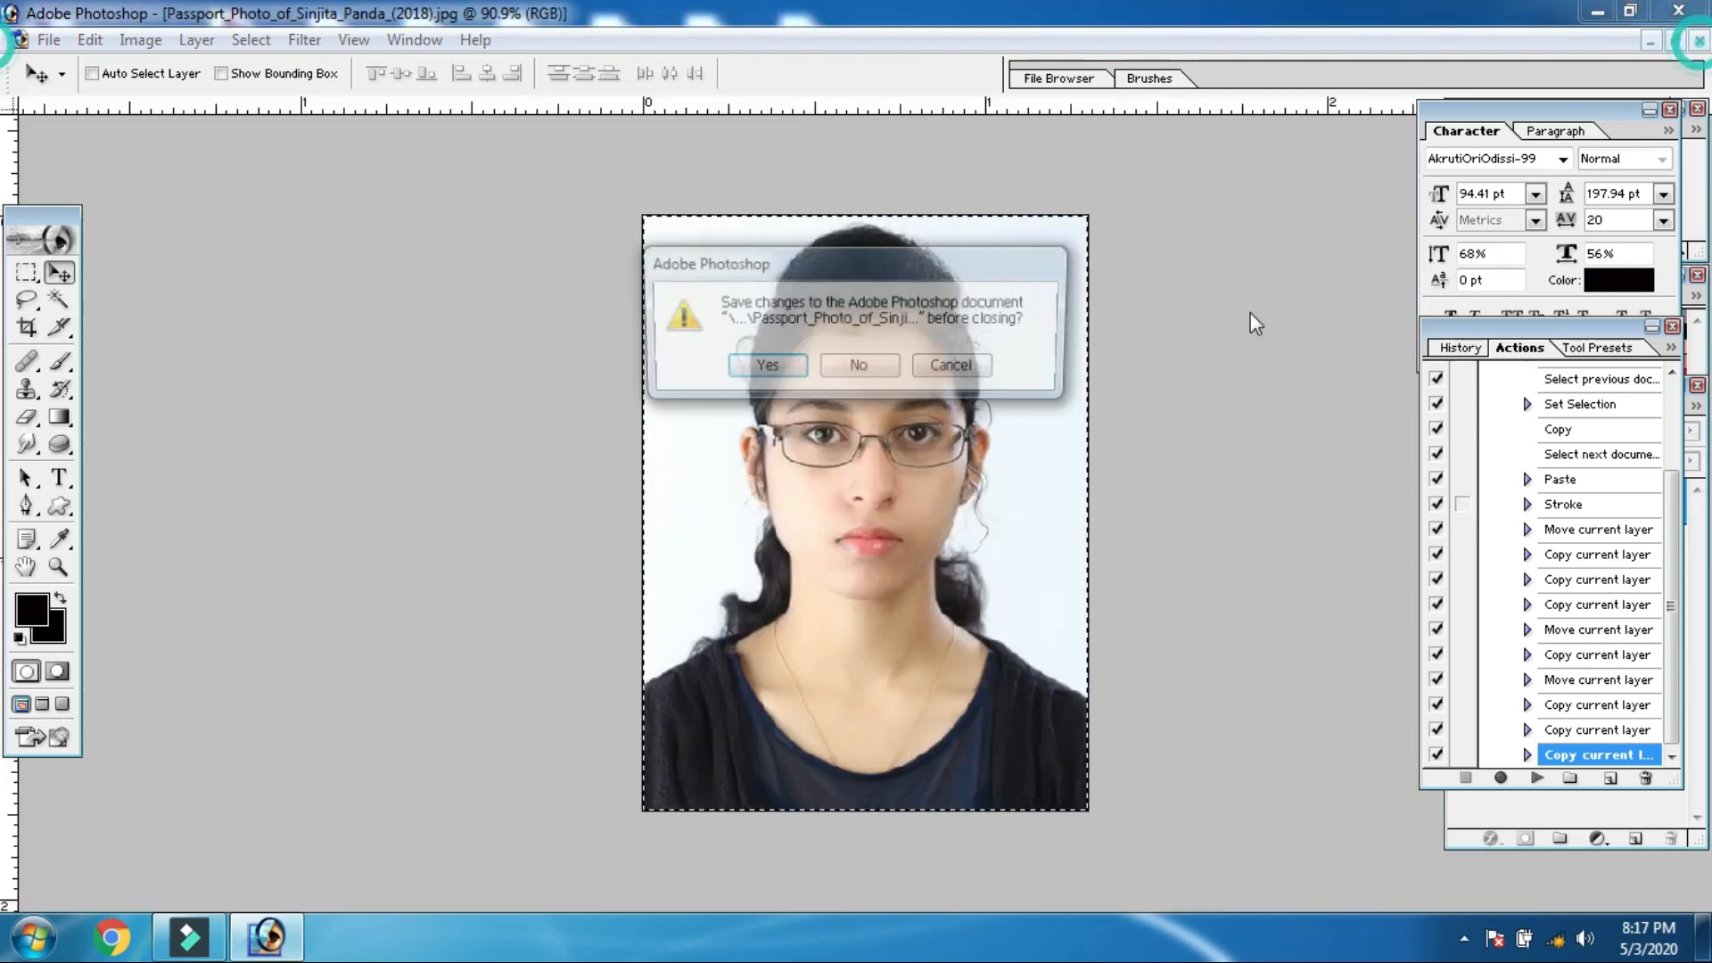
left_click(858, 367)
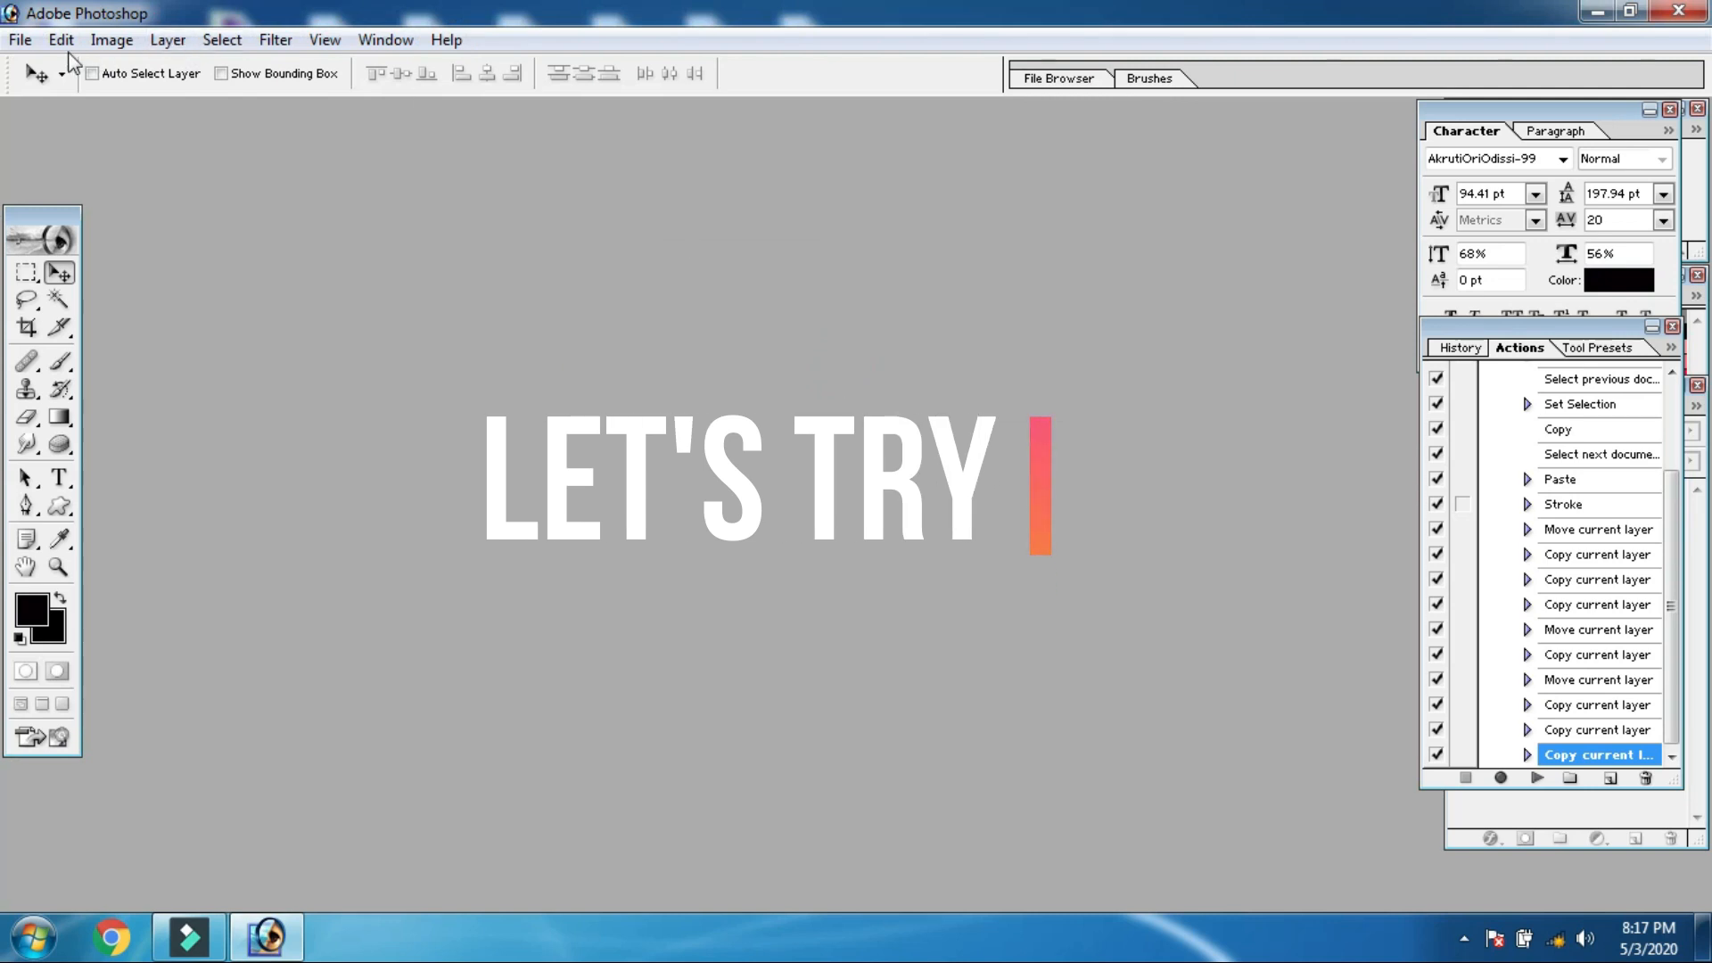
Open the woman's passport photo JPG from the Desktop folder.
left_click(20, 40)
left_click(44, 97)
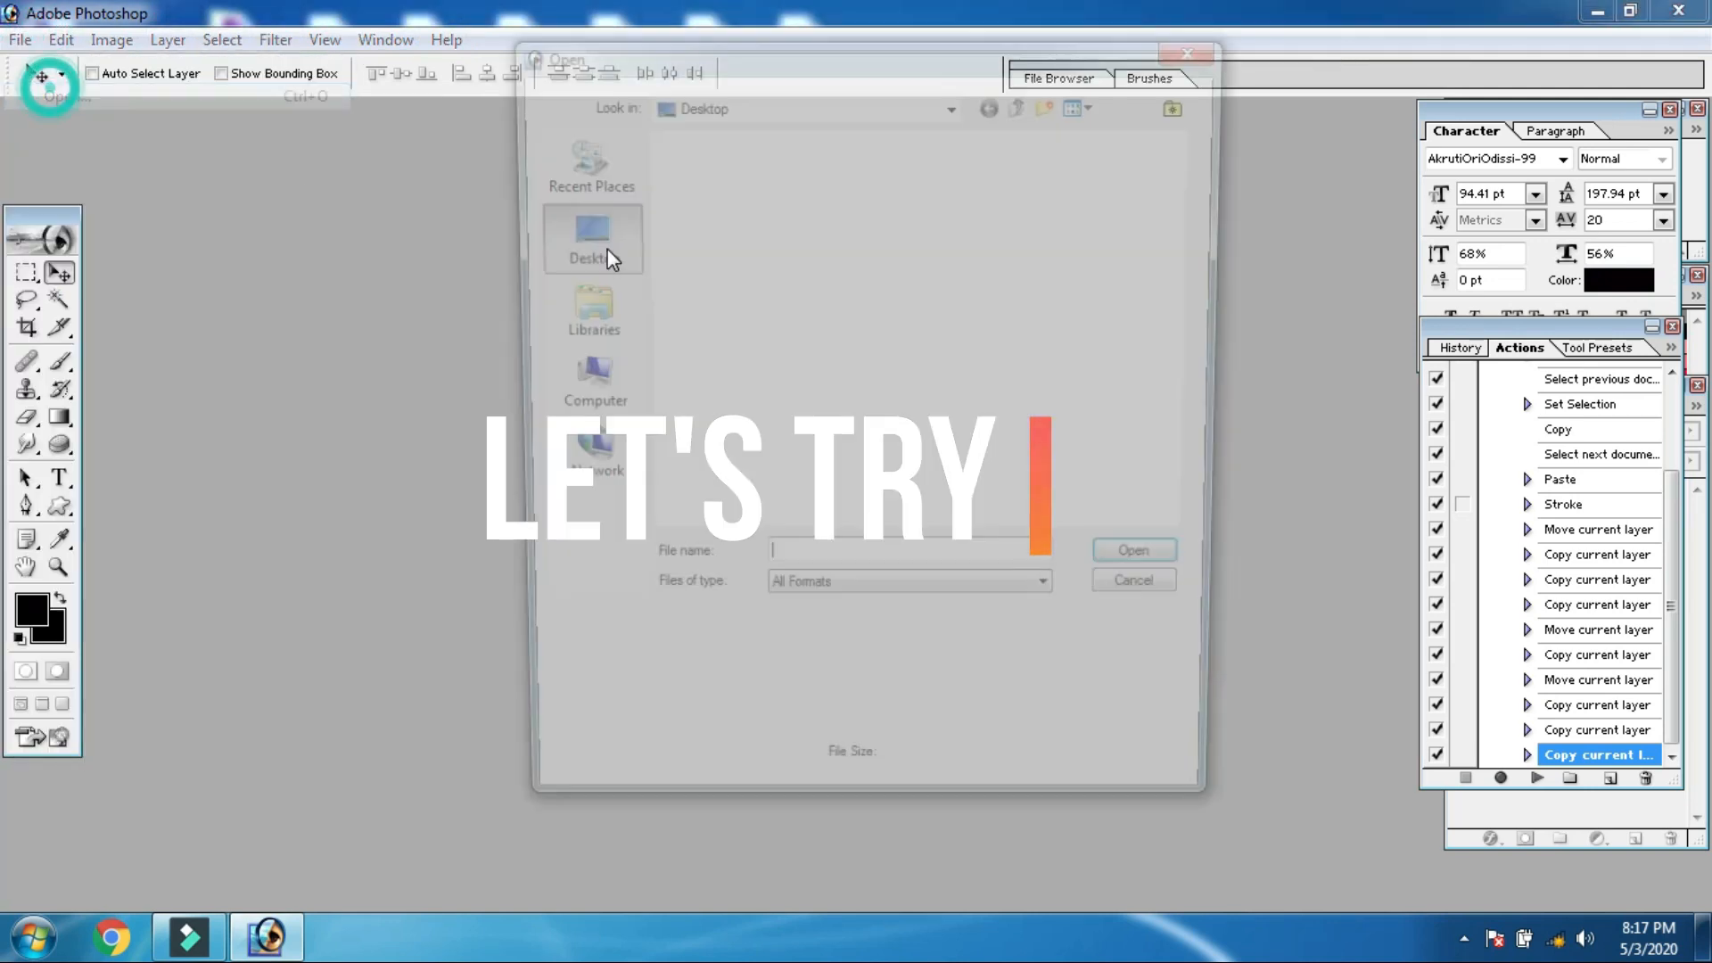
left_click_drag(1190, 186, 1188, 459)
left_click(711, 289)
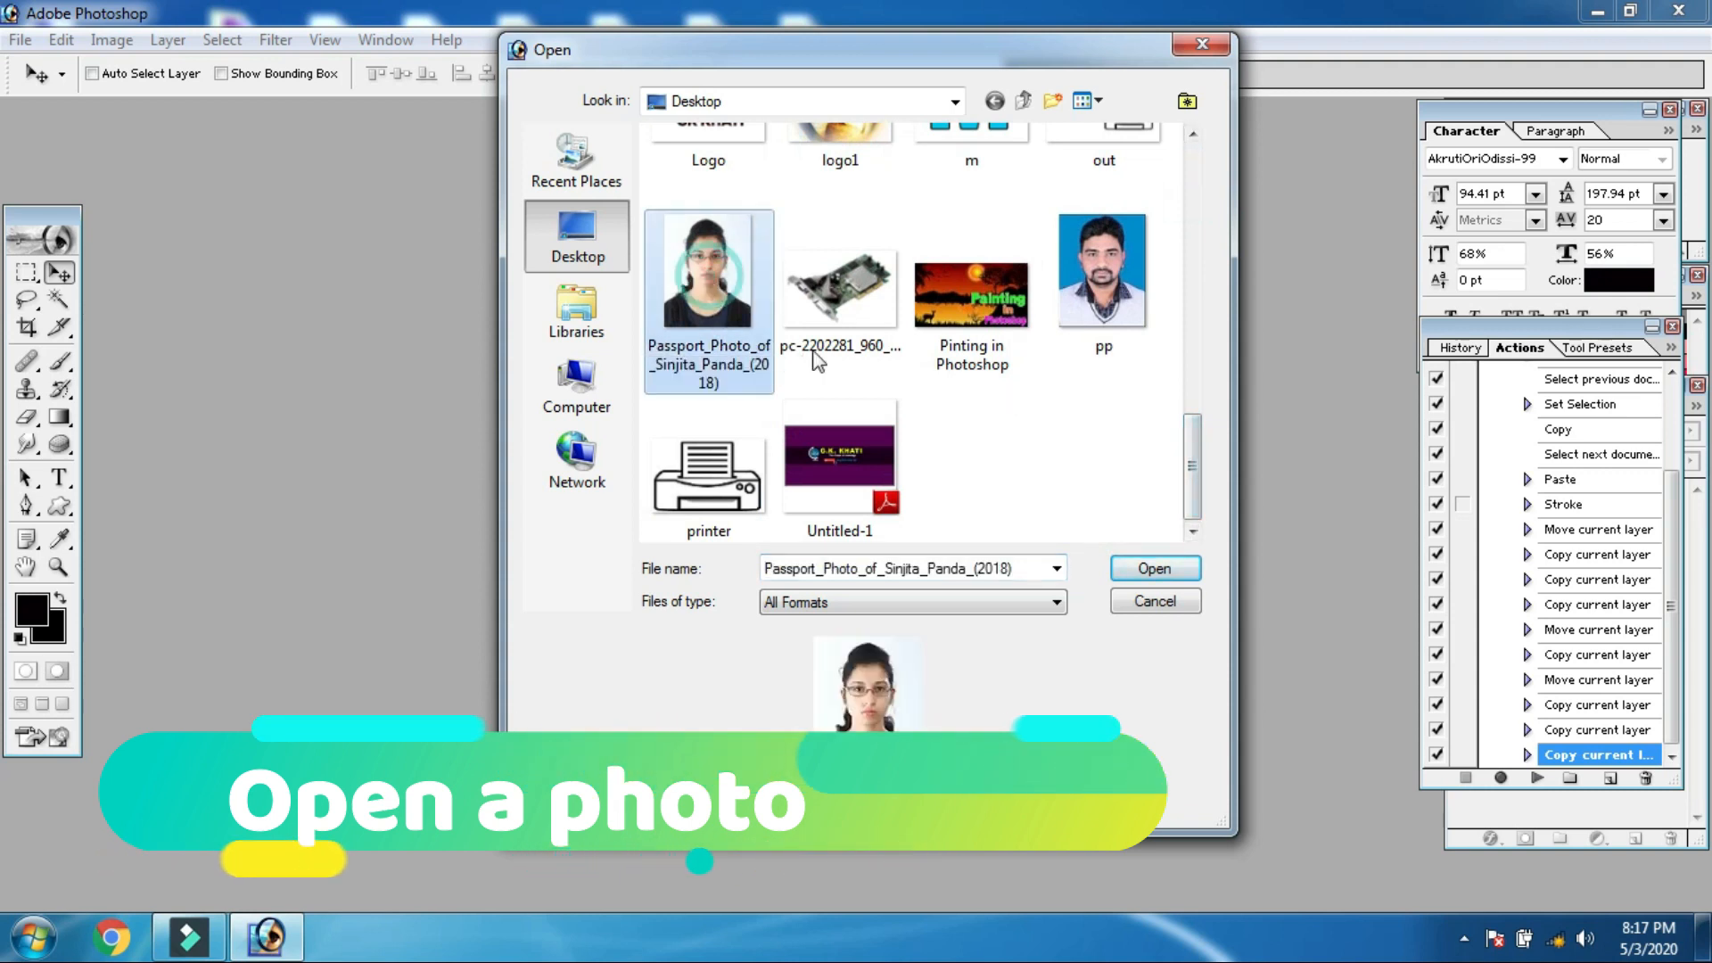
left_click(1141, 565)
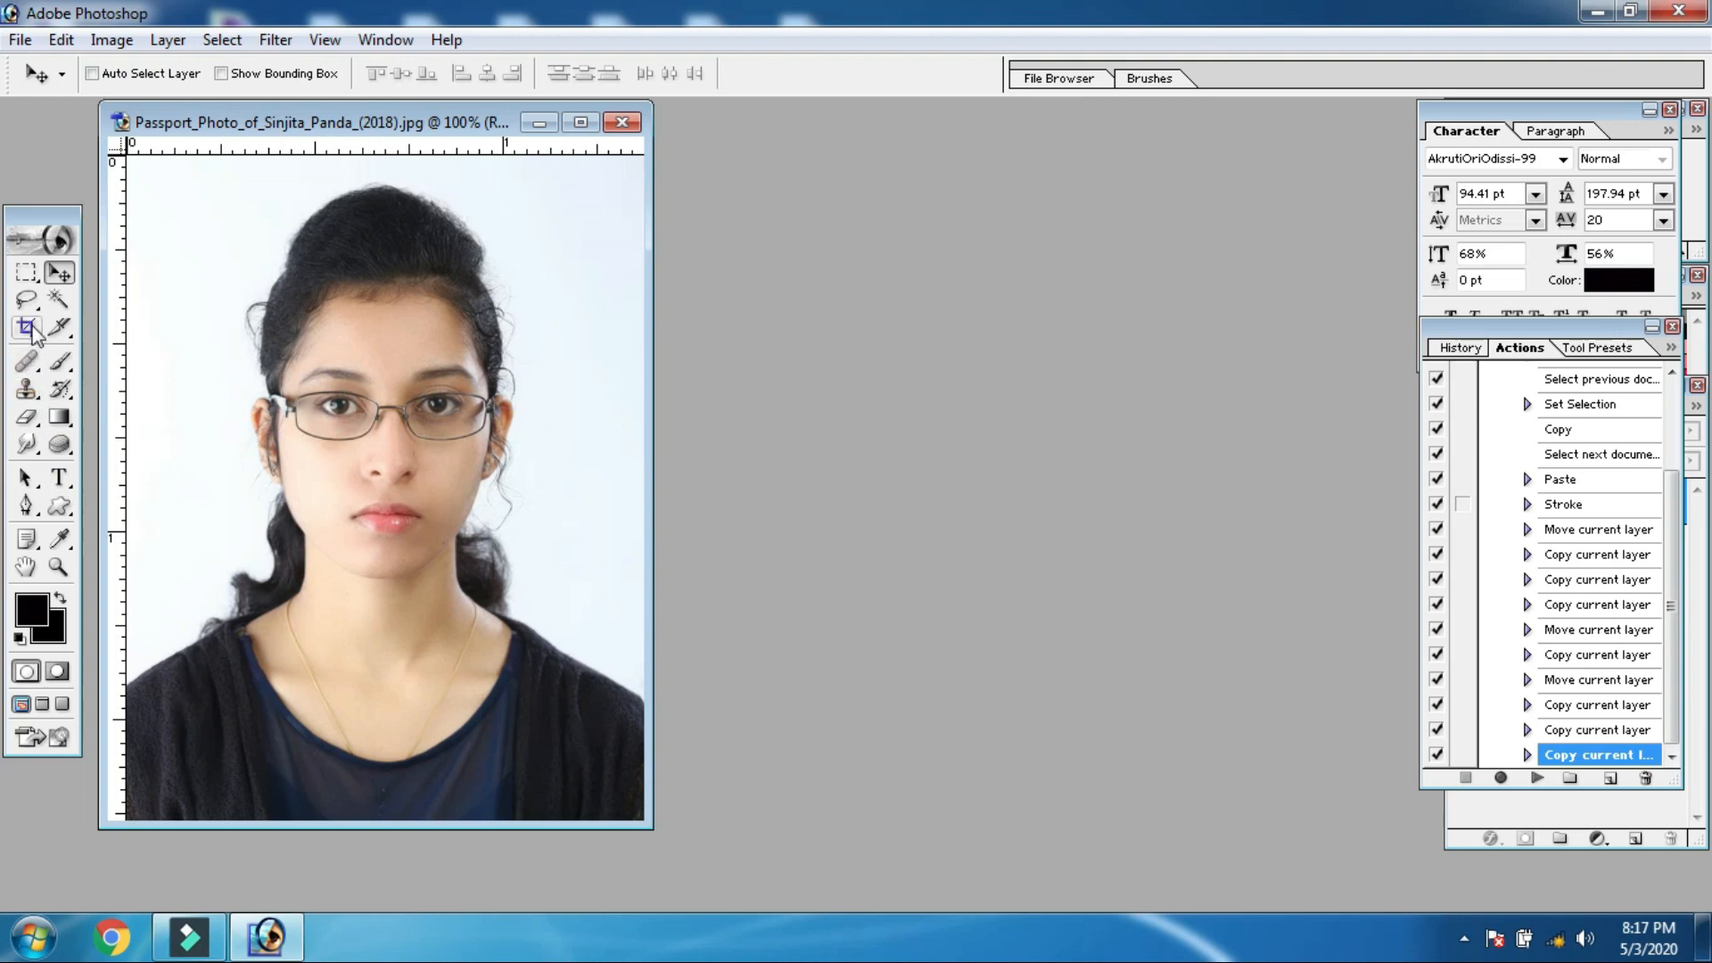
Crop the photo around the head and shoulders at 1.3 x 1.74 in and 300 pixels/inch.
left_click(26, 327)
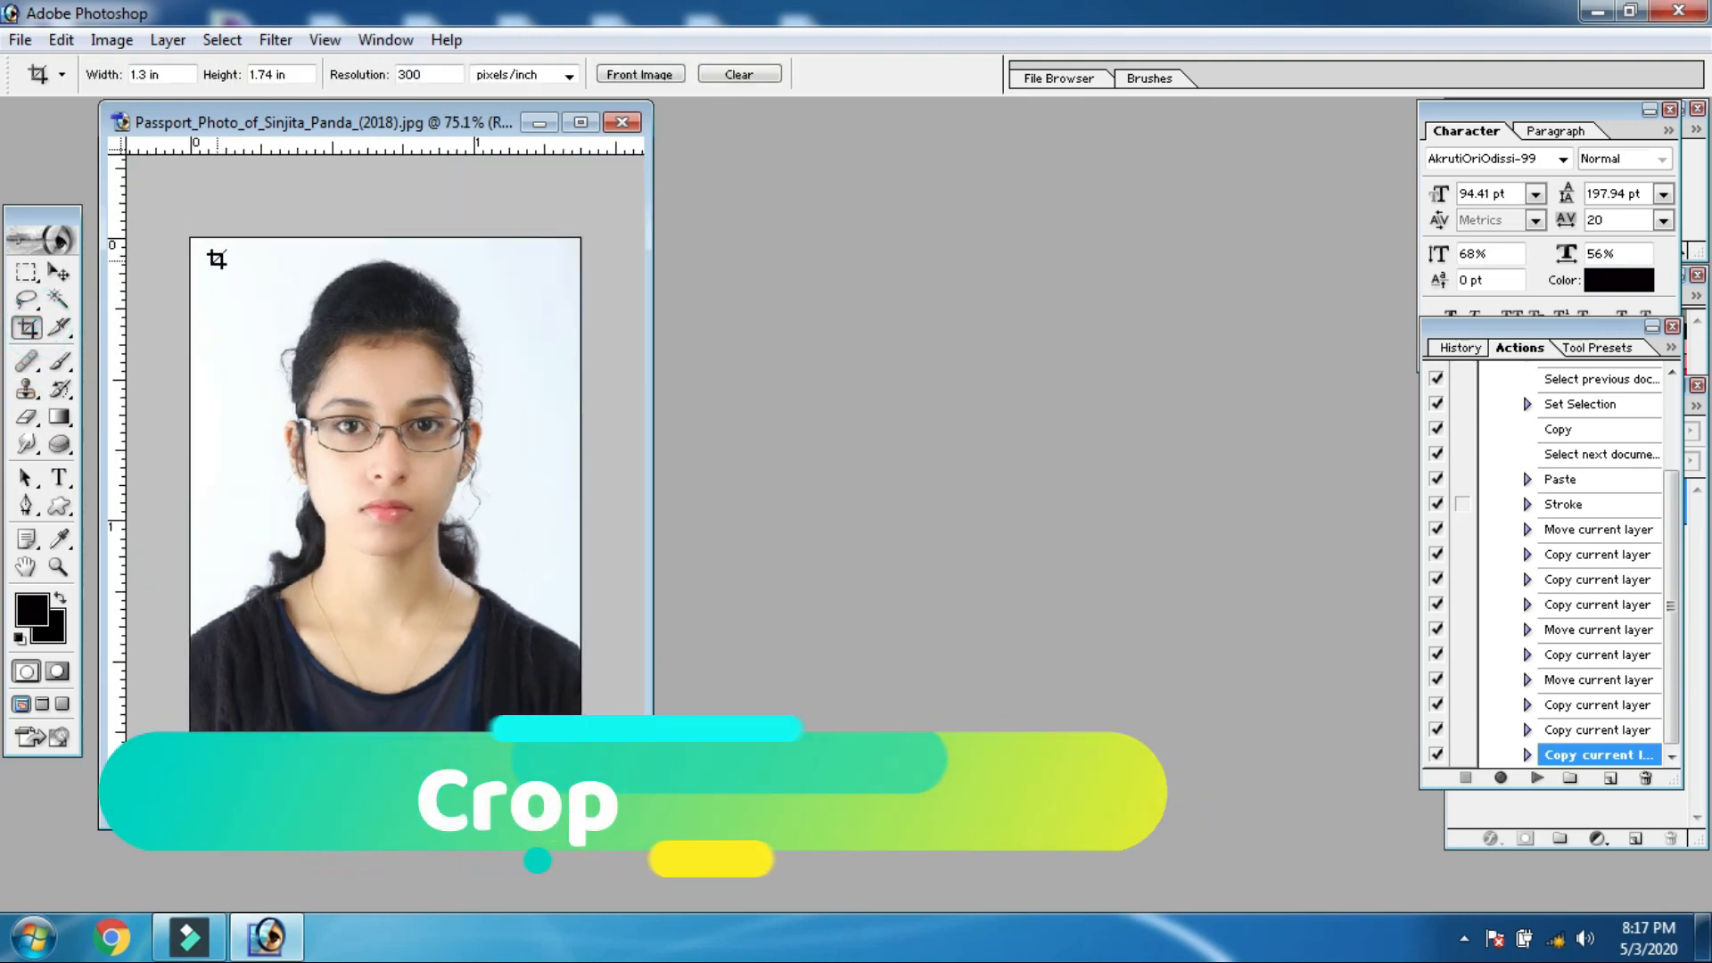
left_click_drag(211, 249, 545, 693)
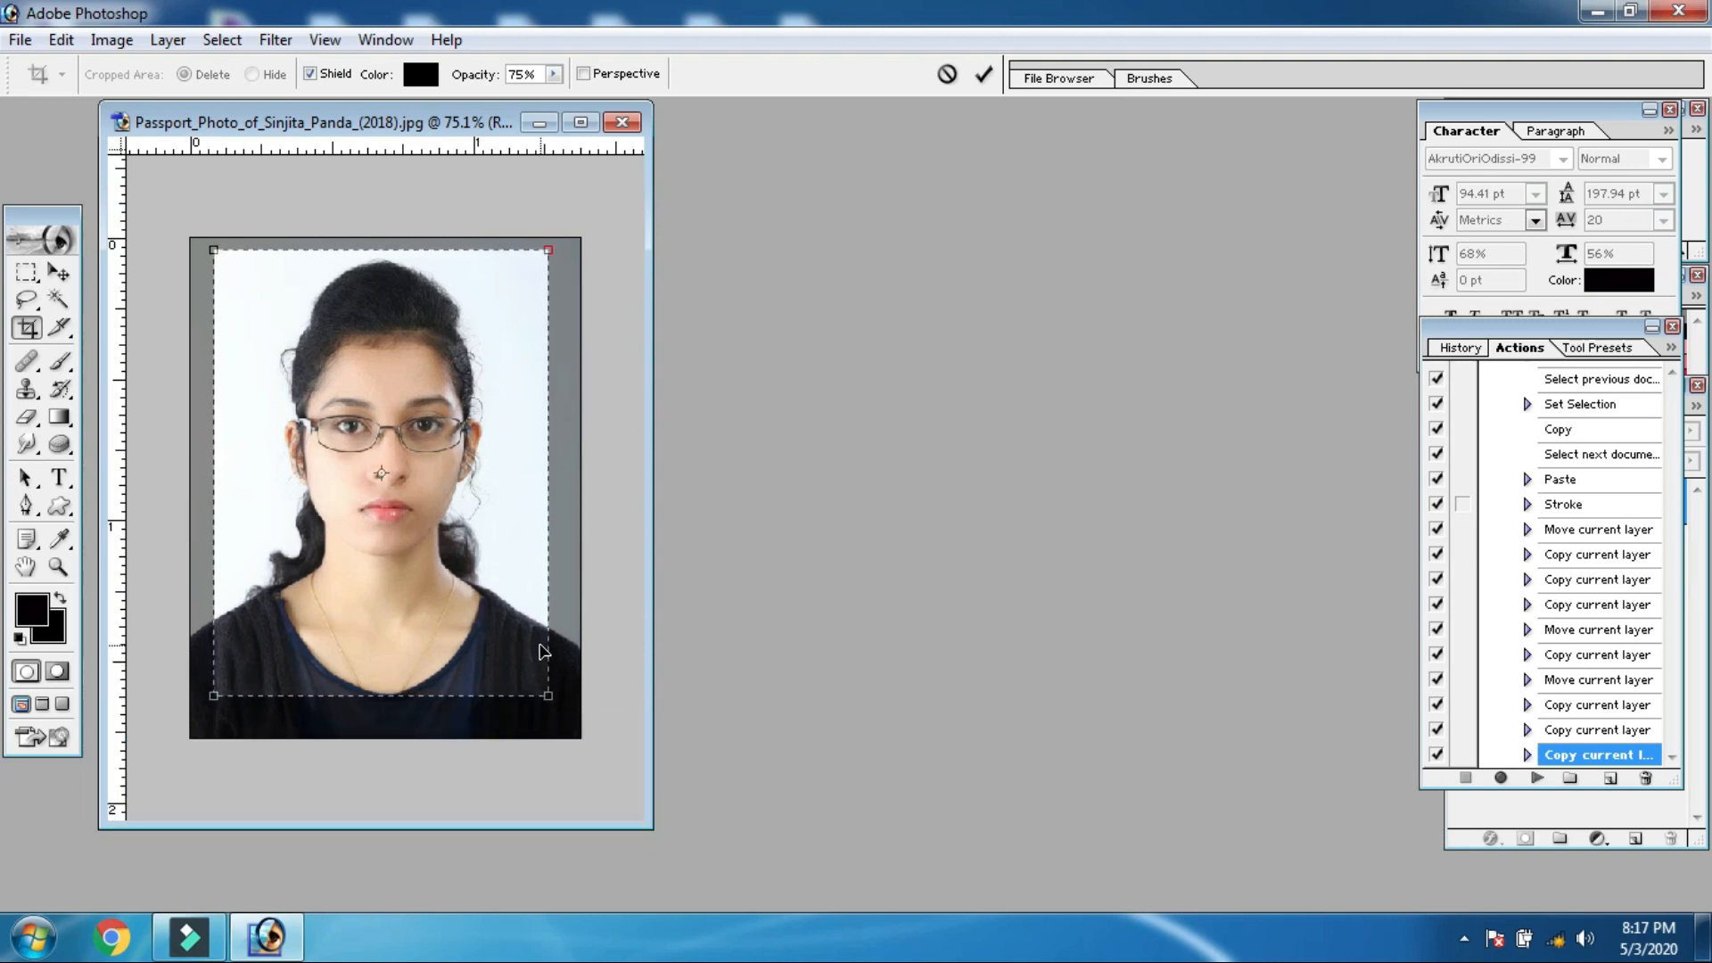
key("Return")
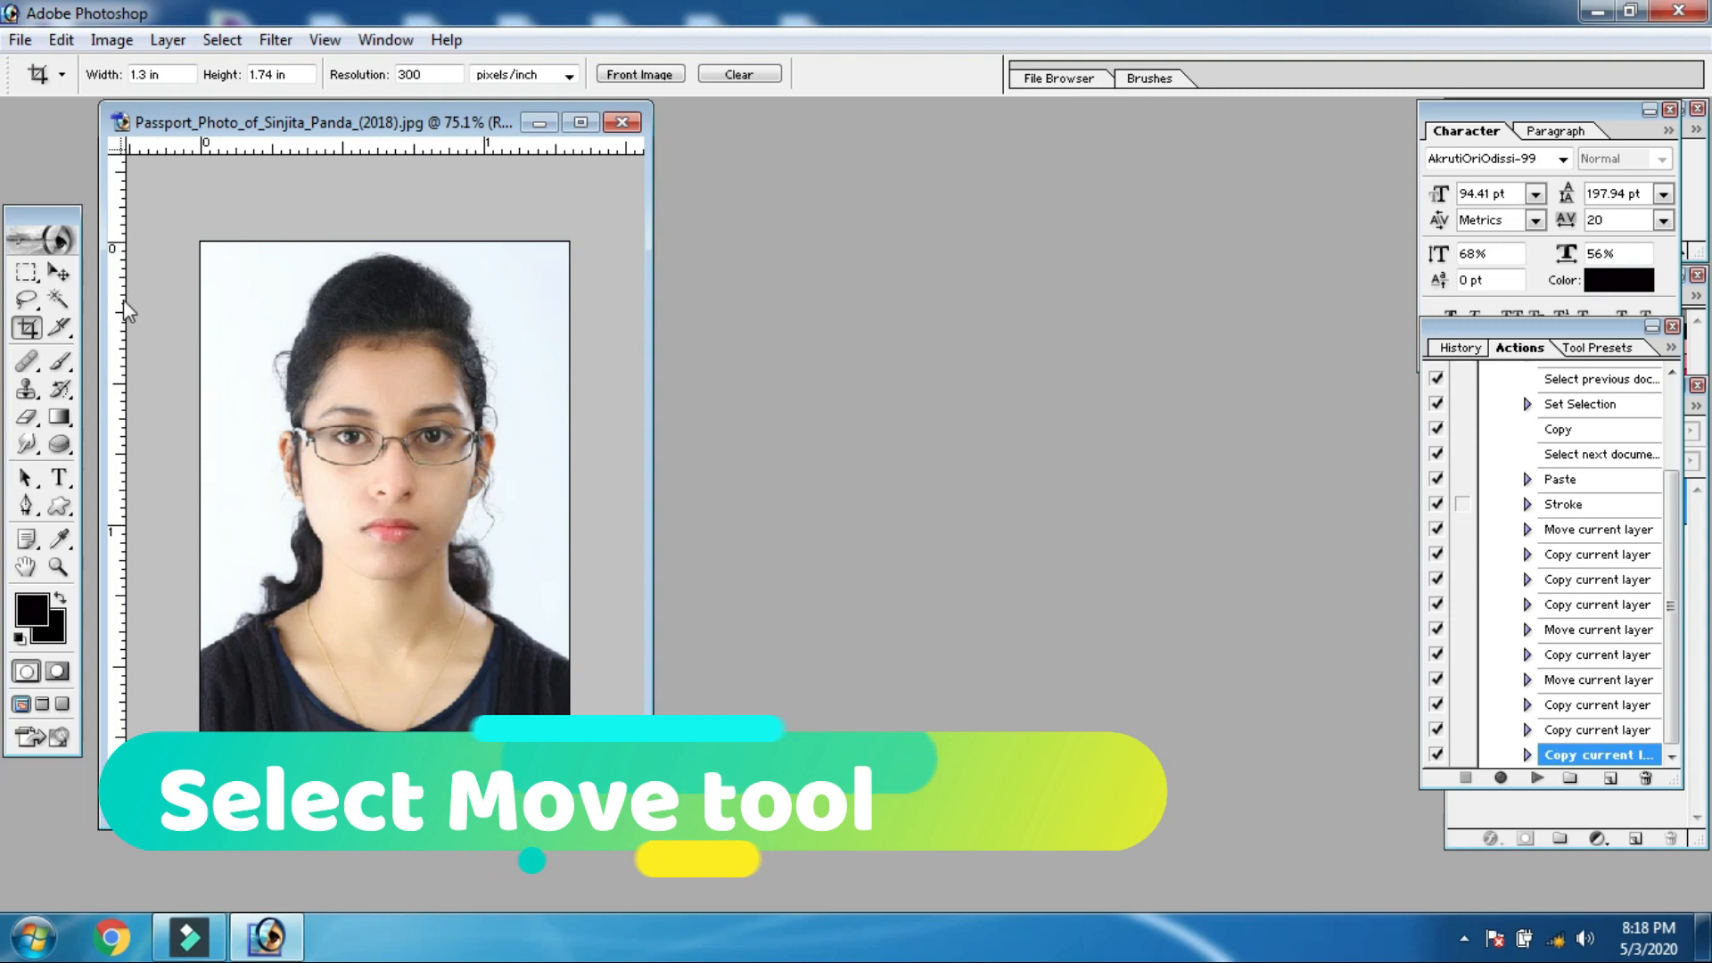
With the Move tool active, run the recorded action "8" on the cropped photo, then maximize the generated sheet and fit it to the screen.
left_click(62, 275)
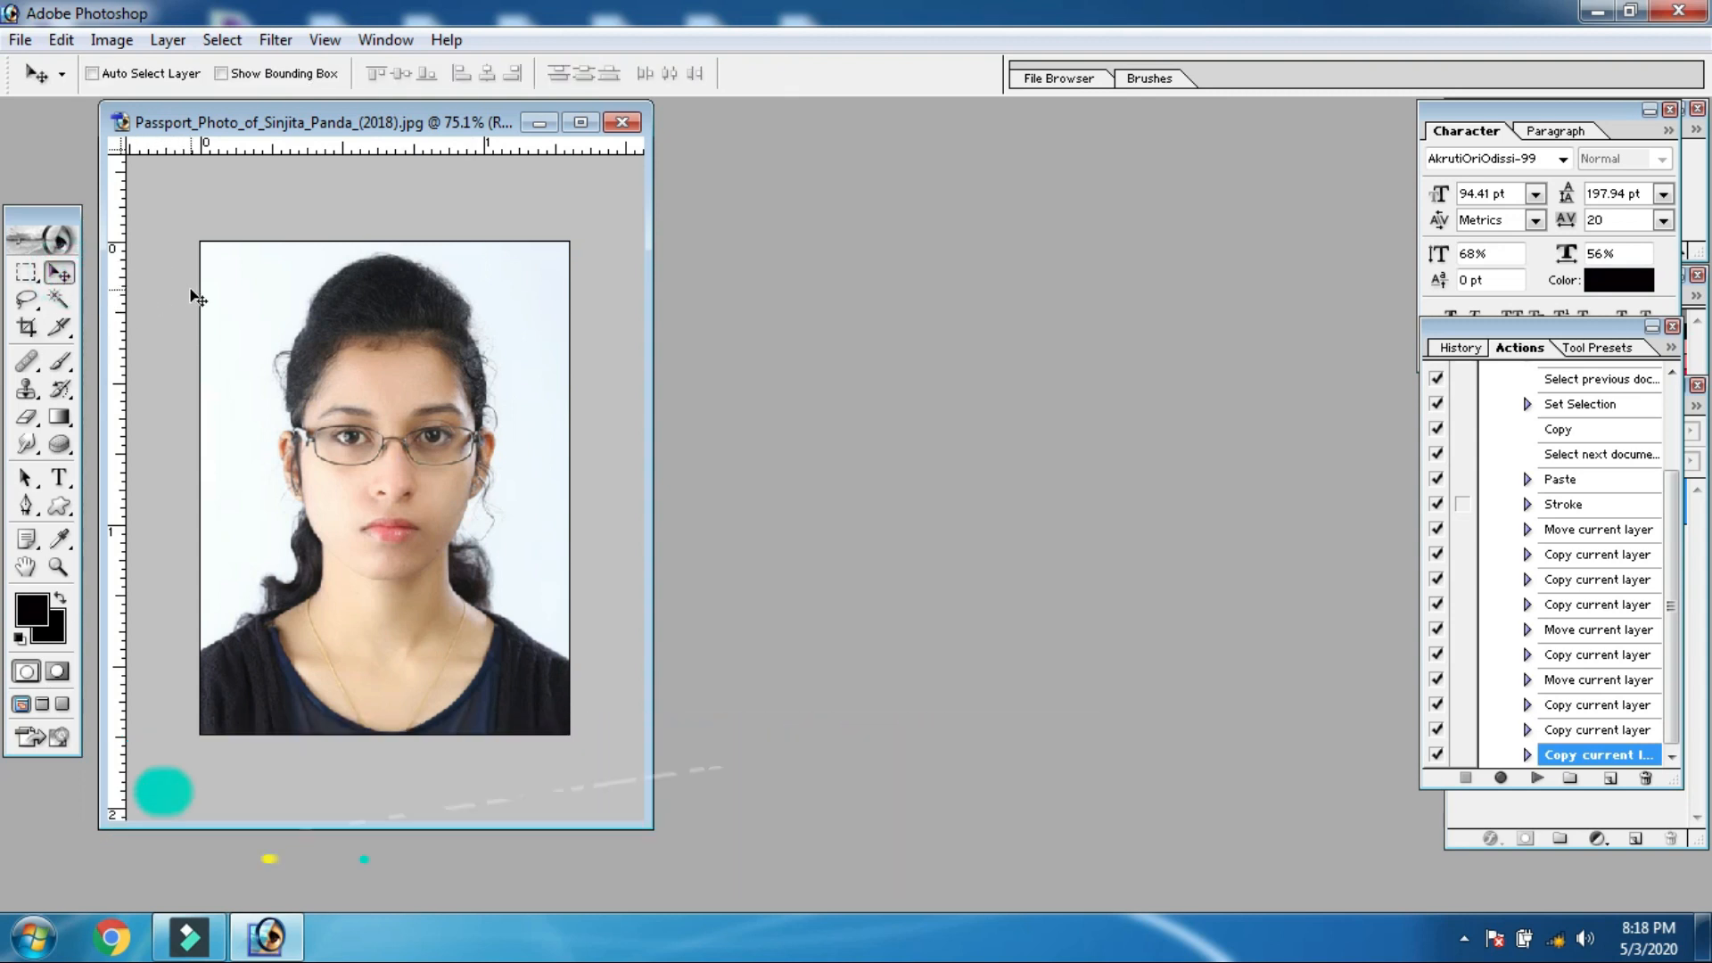
key("F2")
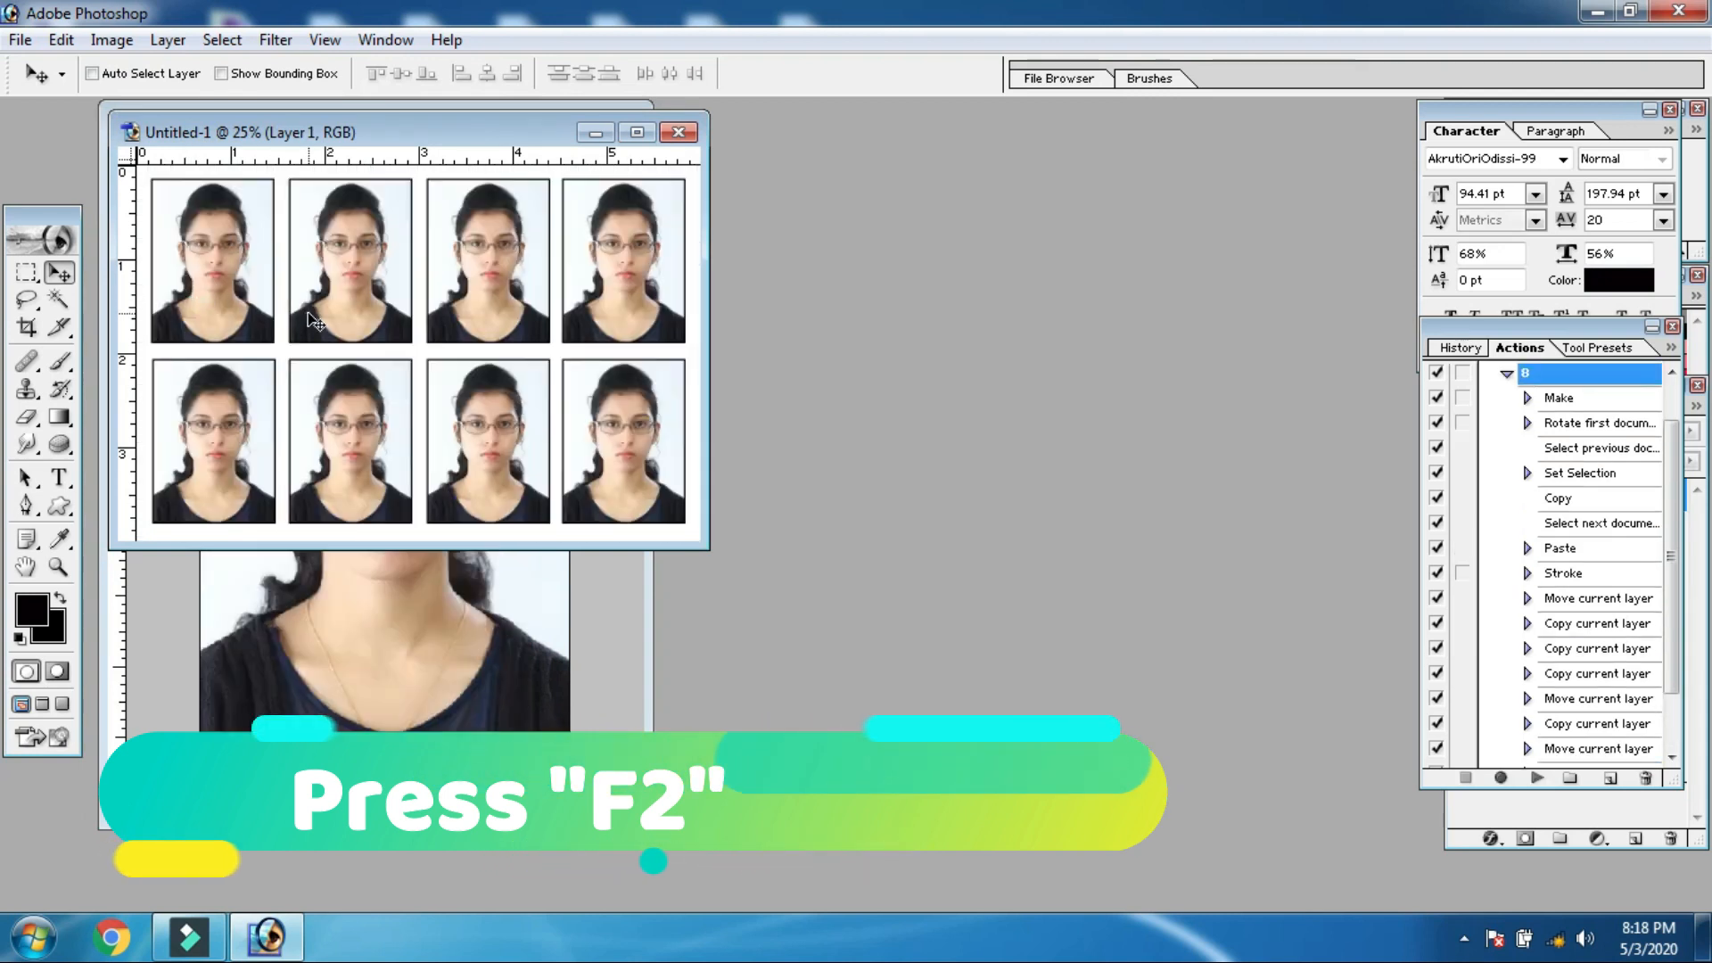
left_click(636, 132)
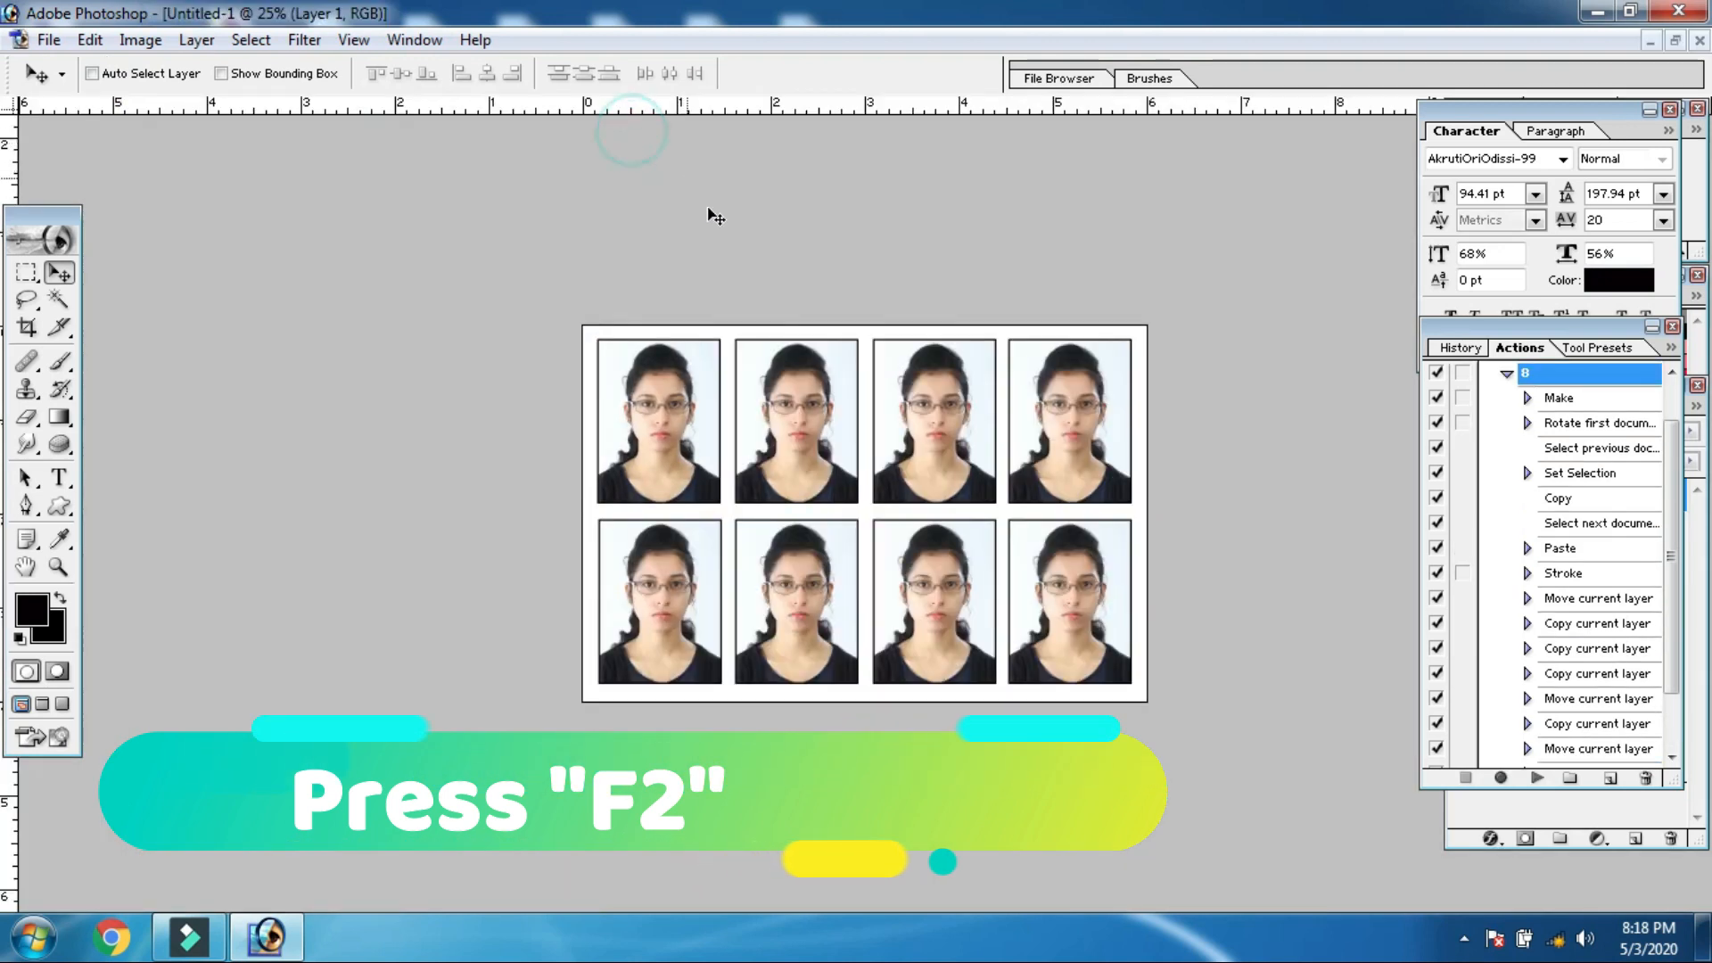
key("ctrl+0")
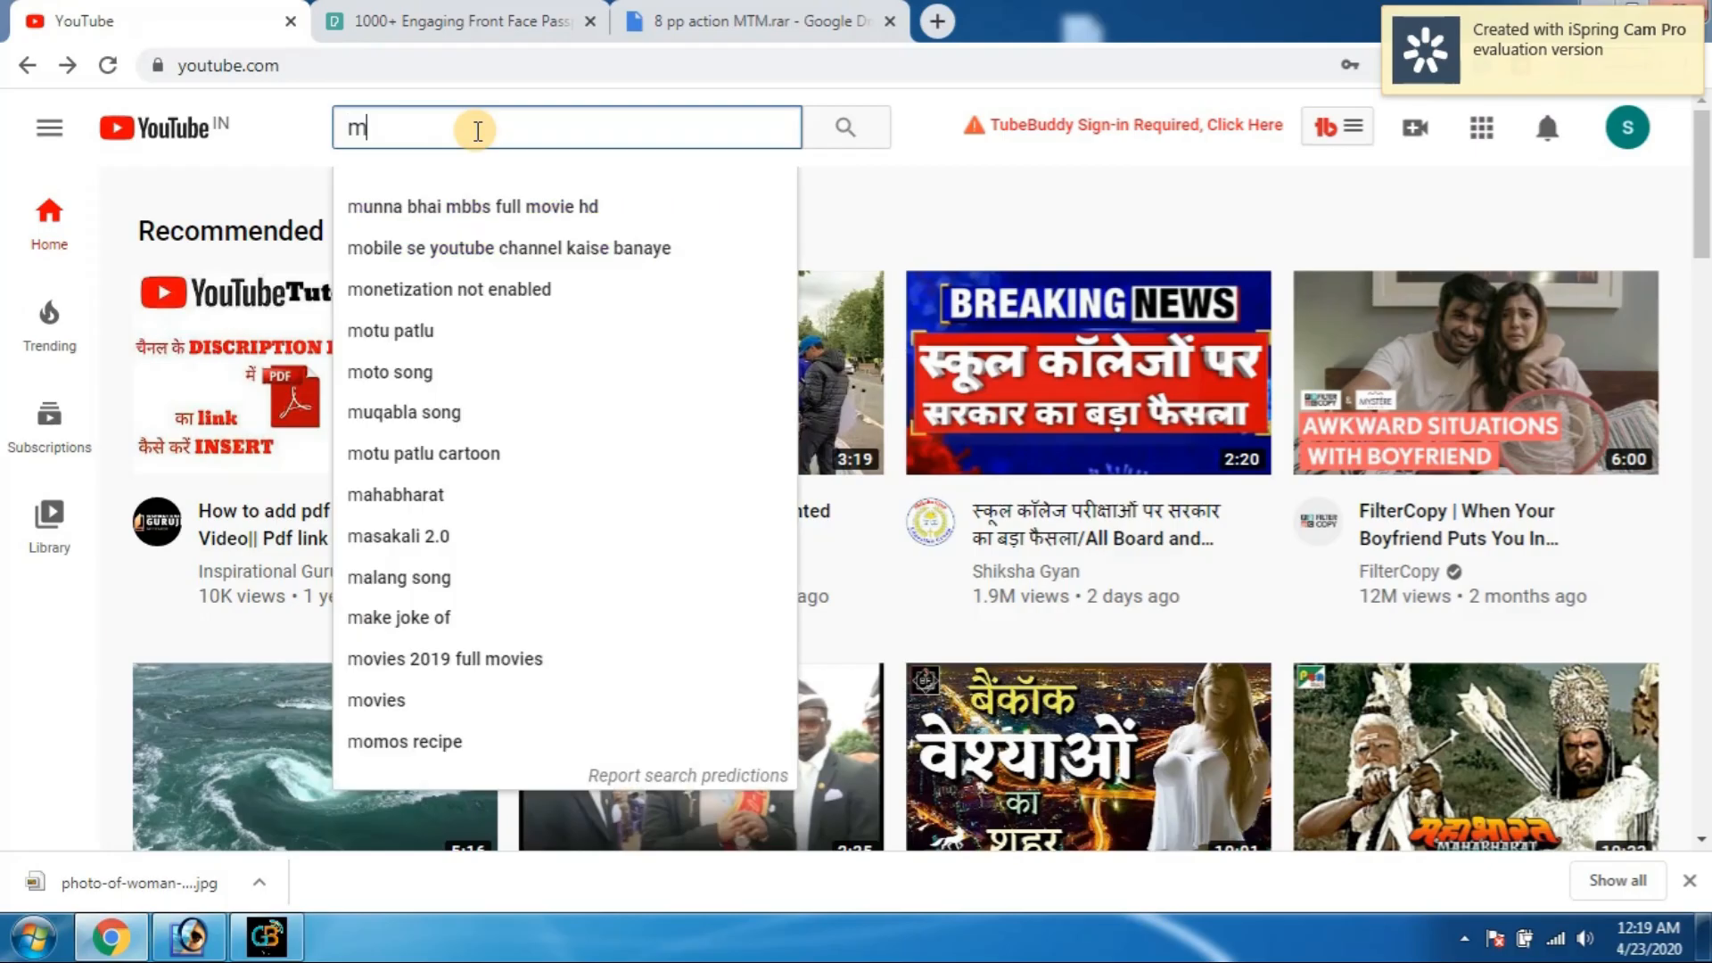
On YouTube in Chrome, find the Mayurbhanjia Tech Mind channel, subscribe and set its notifications to All.
type("ayurbhanjia tech mind")
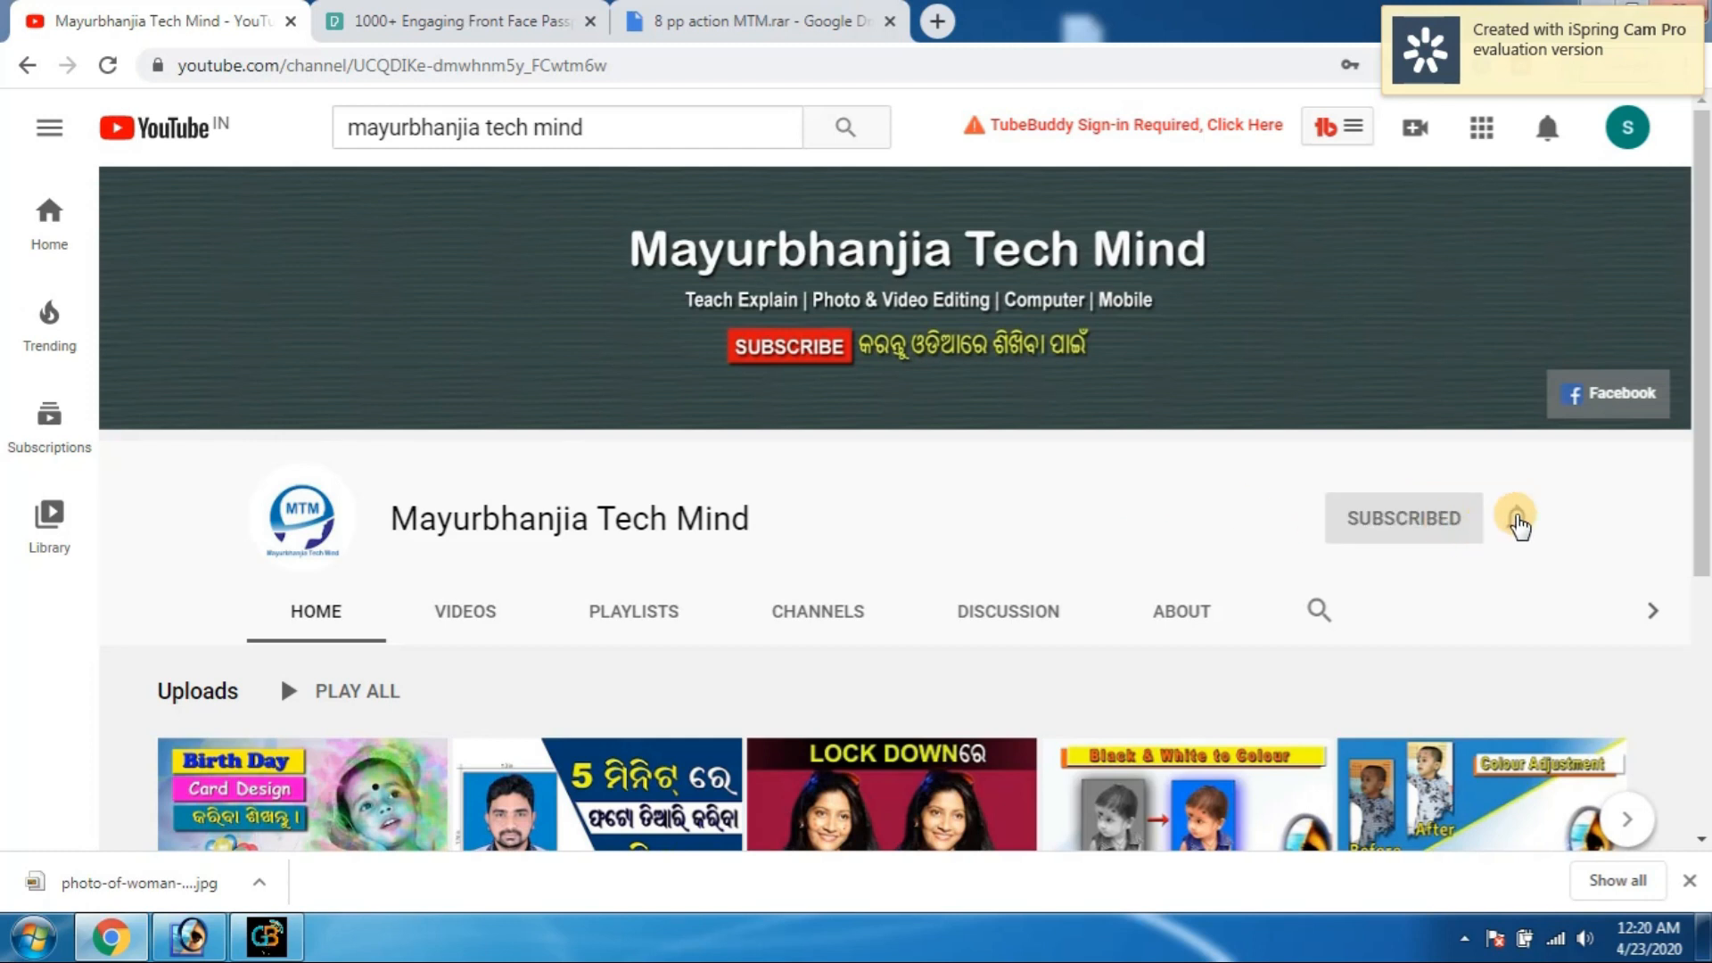
left_click(1522, 528)
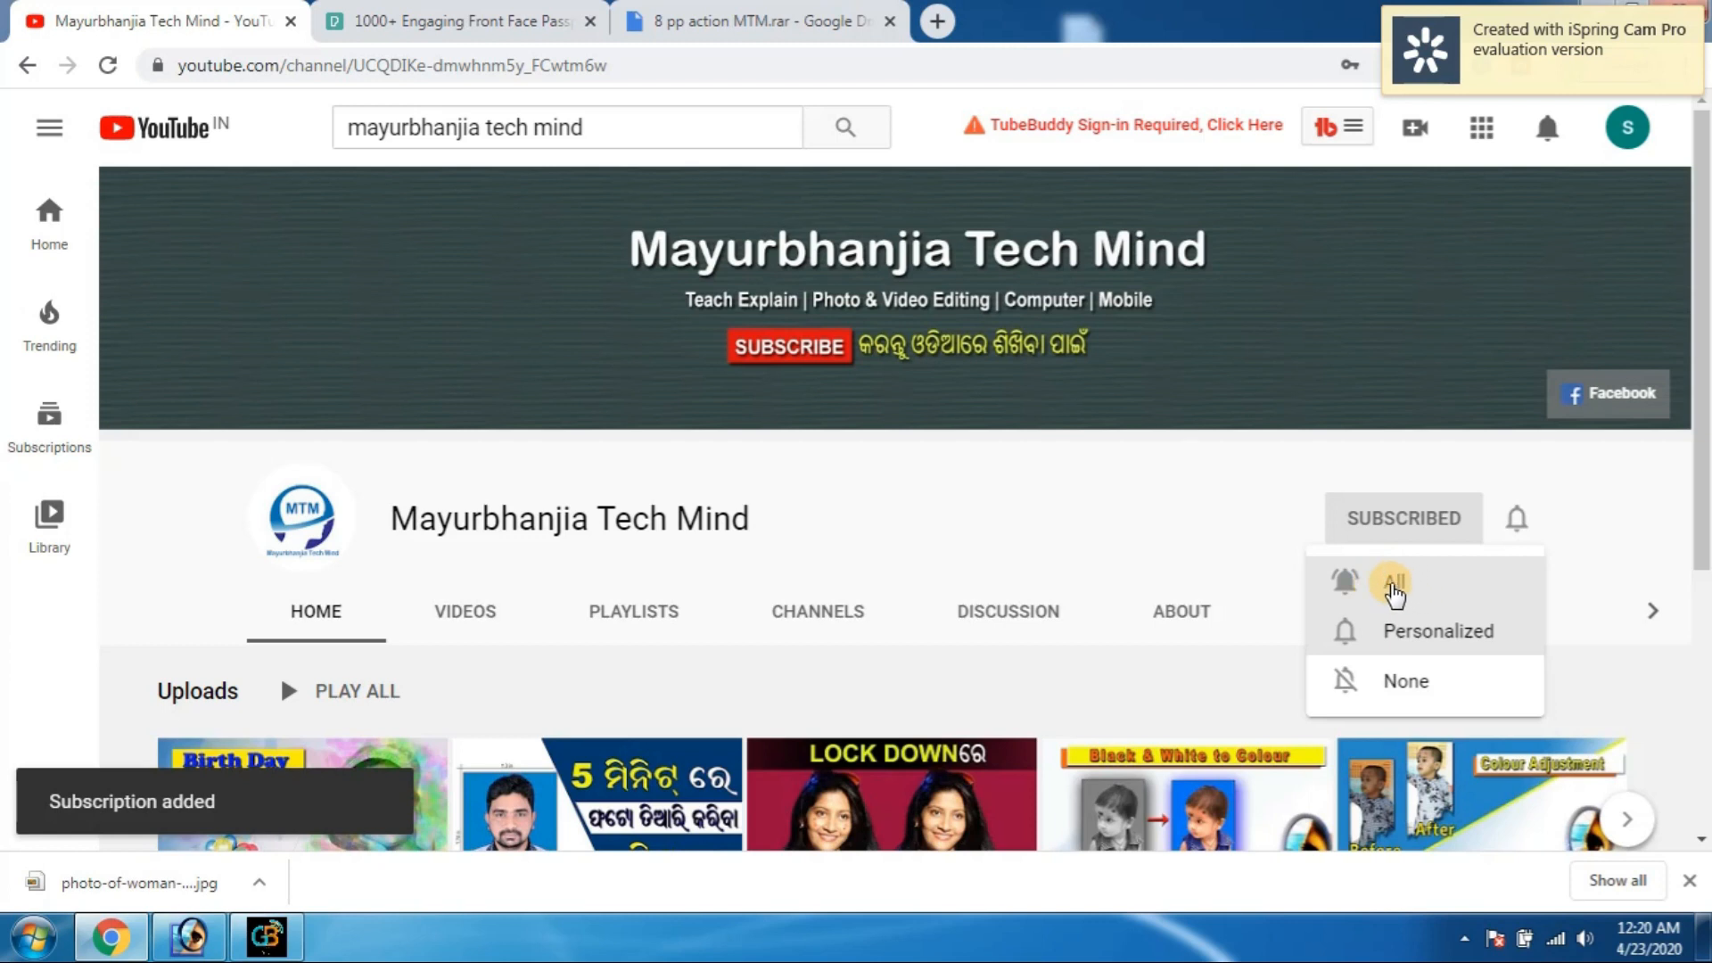
left_click(1402, 588)
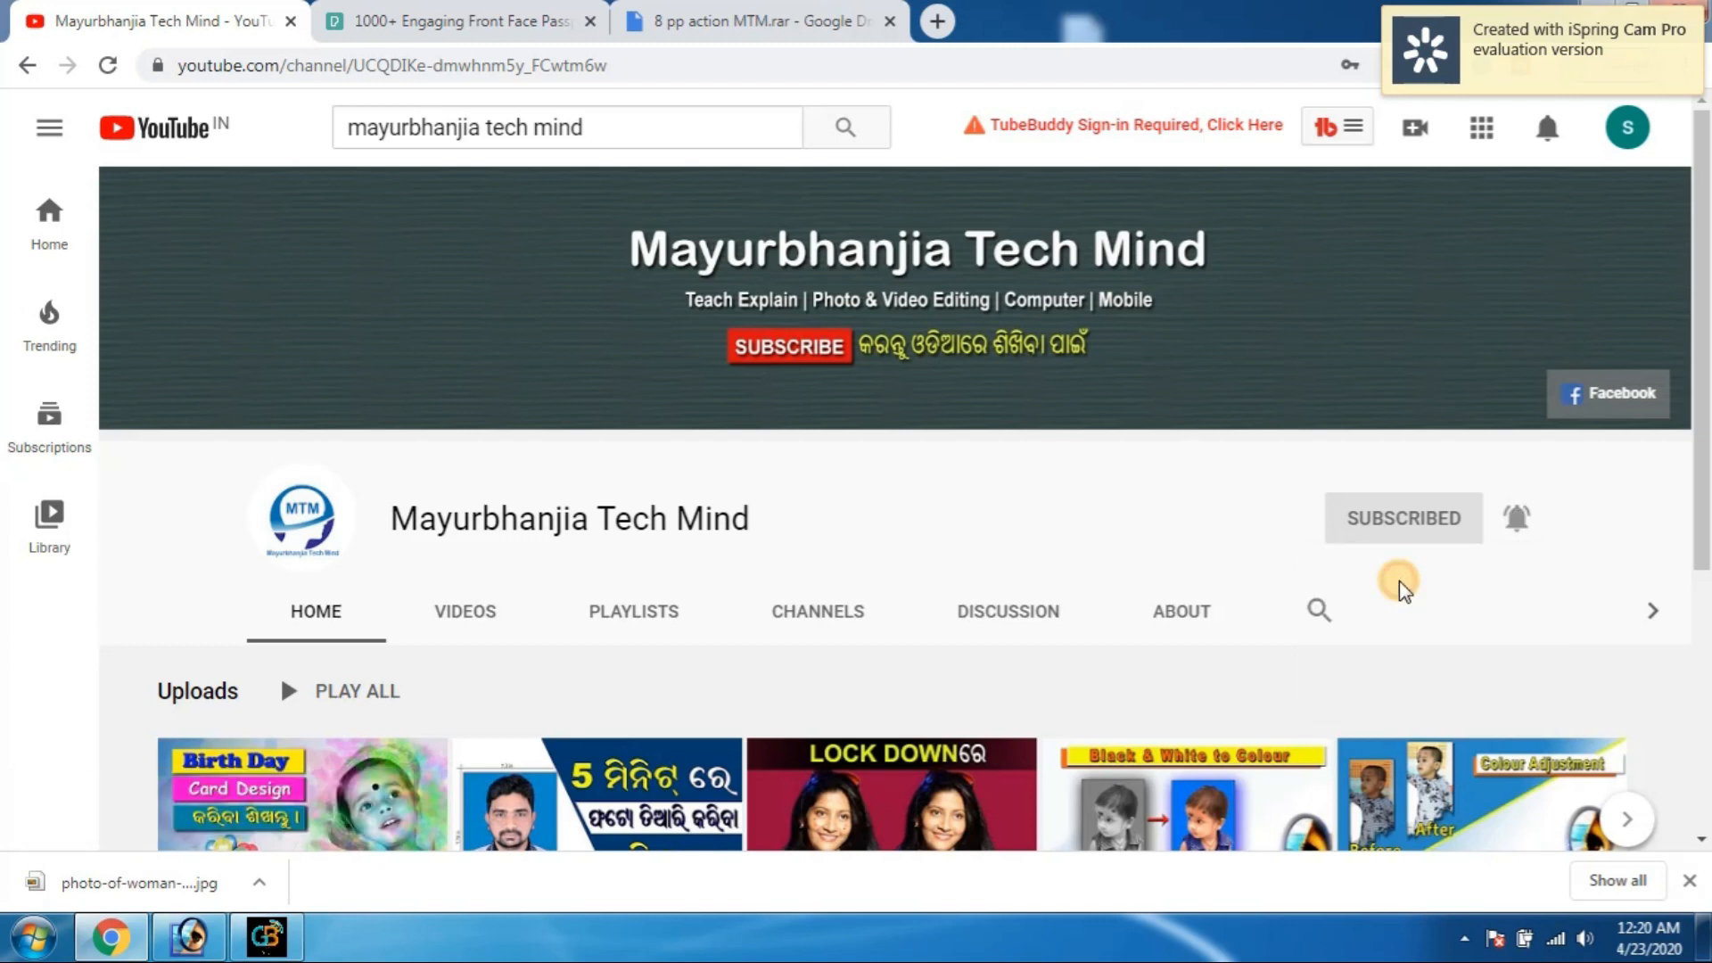